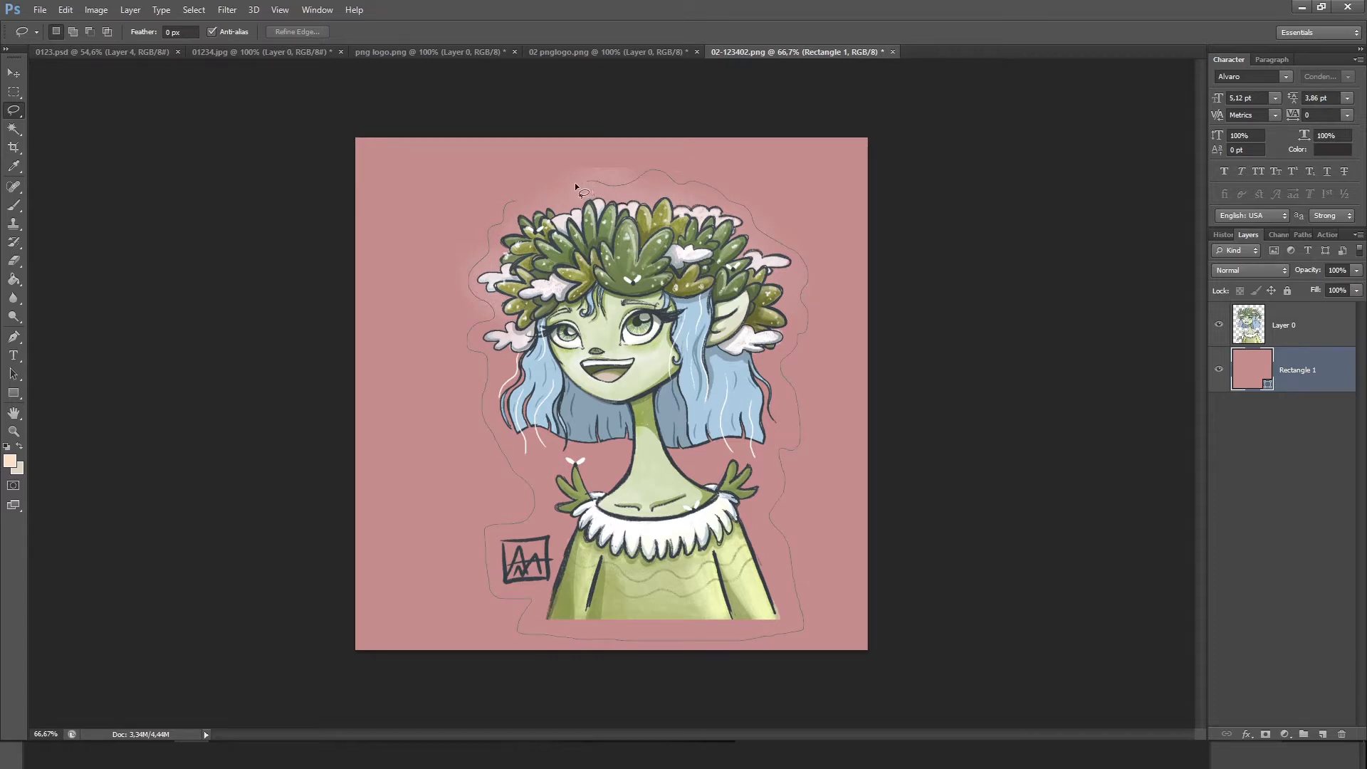
# - Lasso a loose outline around the character and signature and fill it with a white Solid Color layer above the pink background
pyautogui.moveTo(516, 200); pyautogui.dragTo(517, 202)
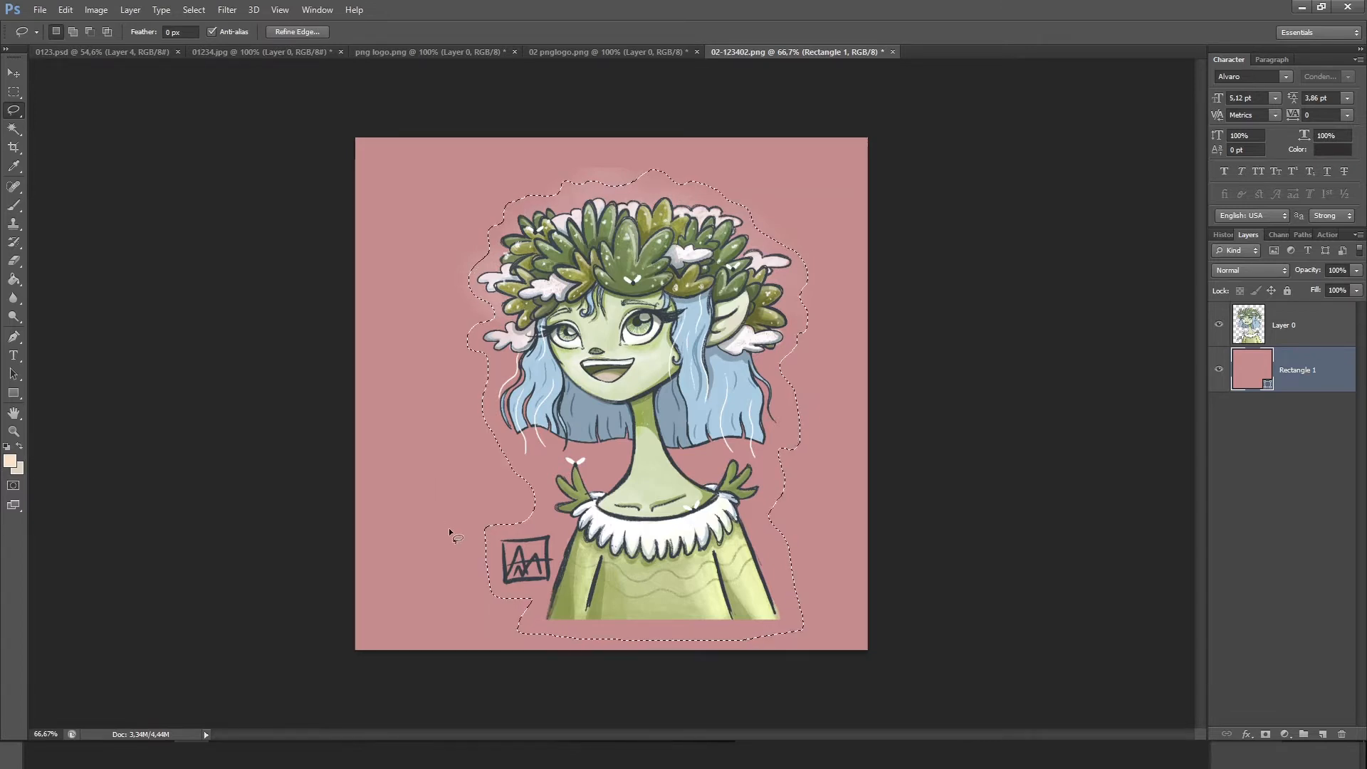
pyautogui.press('v')
pyautogui.click(96, 10)
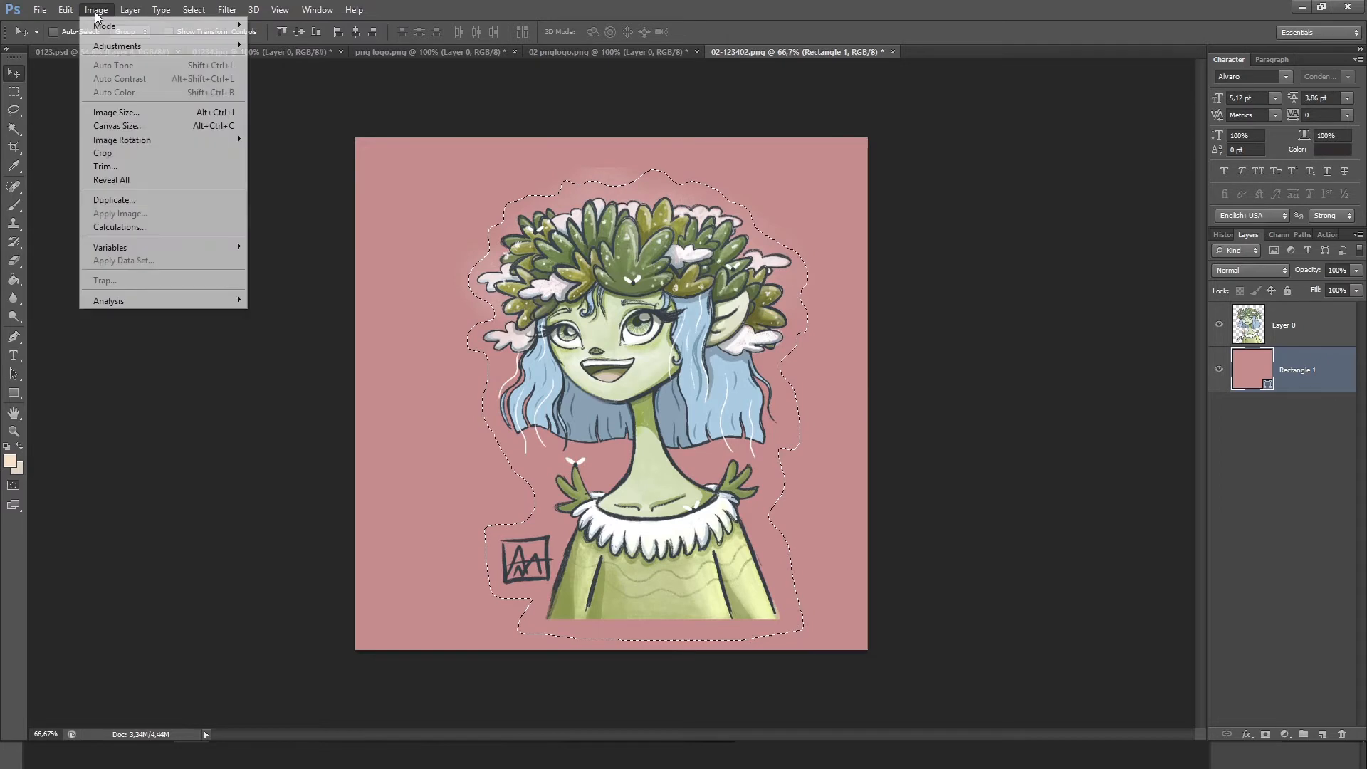
pyautogui.moveTo(130, 10)
pyautogui.moveTo(175, 134)
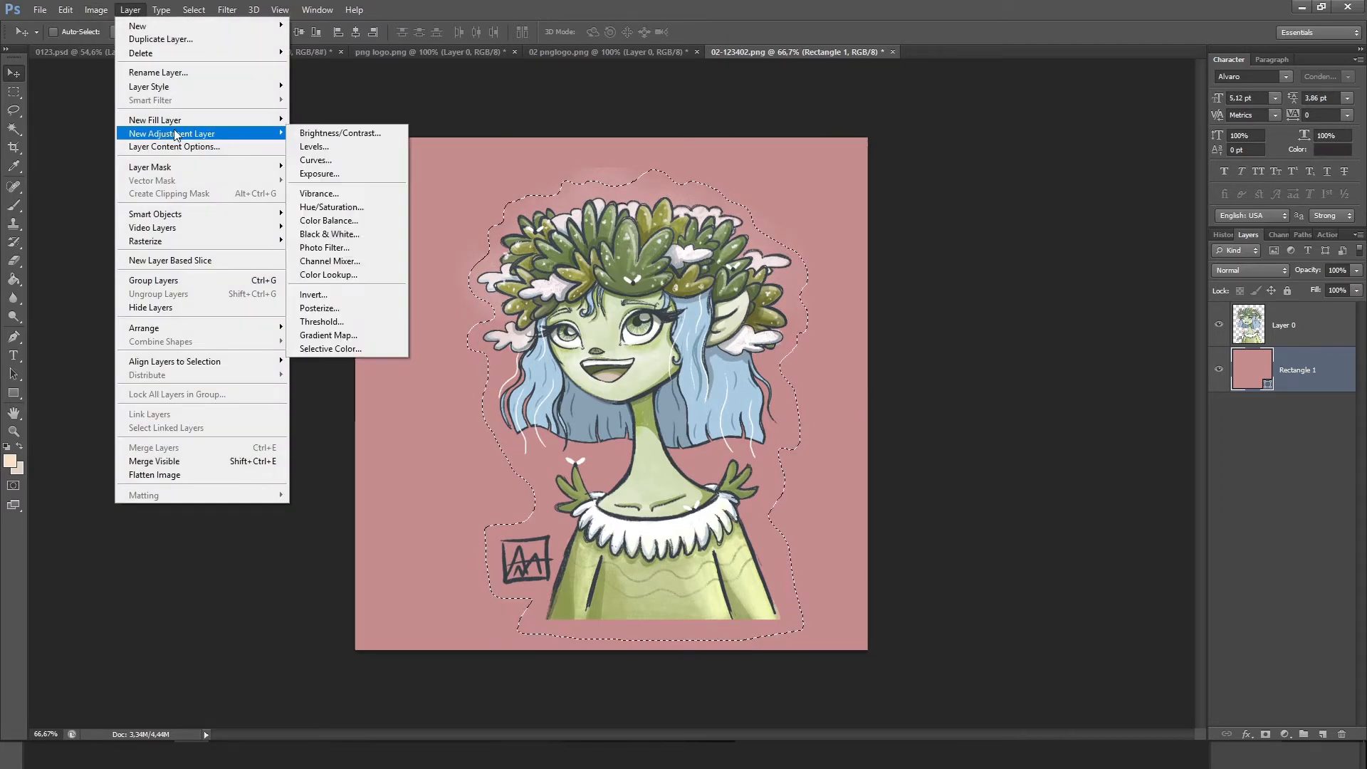
pyautogui.click(308, 121)
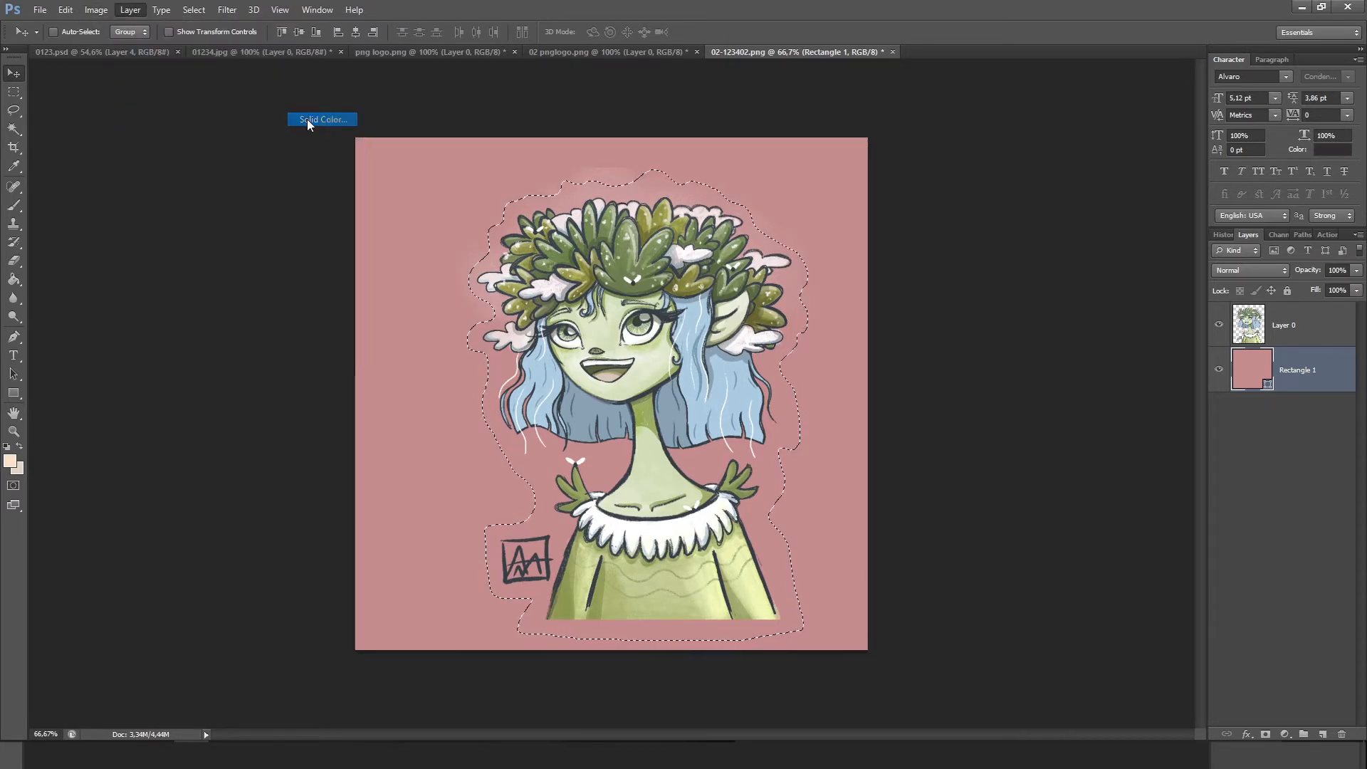
pyautogui.click(802, 242)
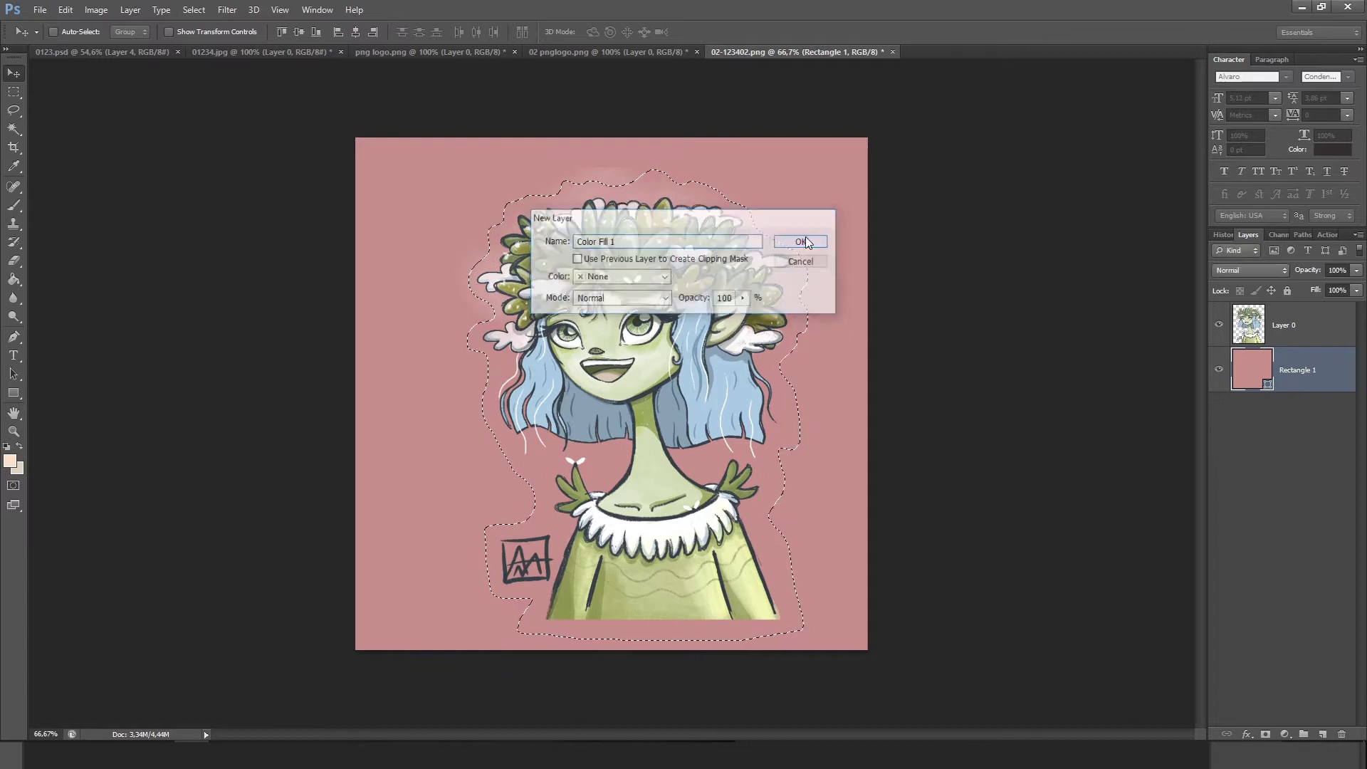
pyautogui.moveTo(1041, 437); pyautogui.dragTo(932, 378)
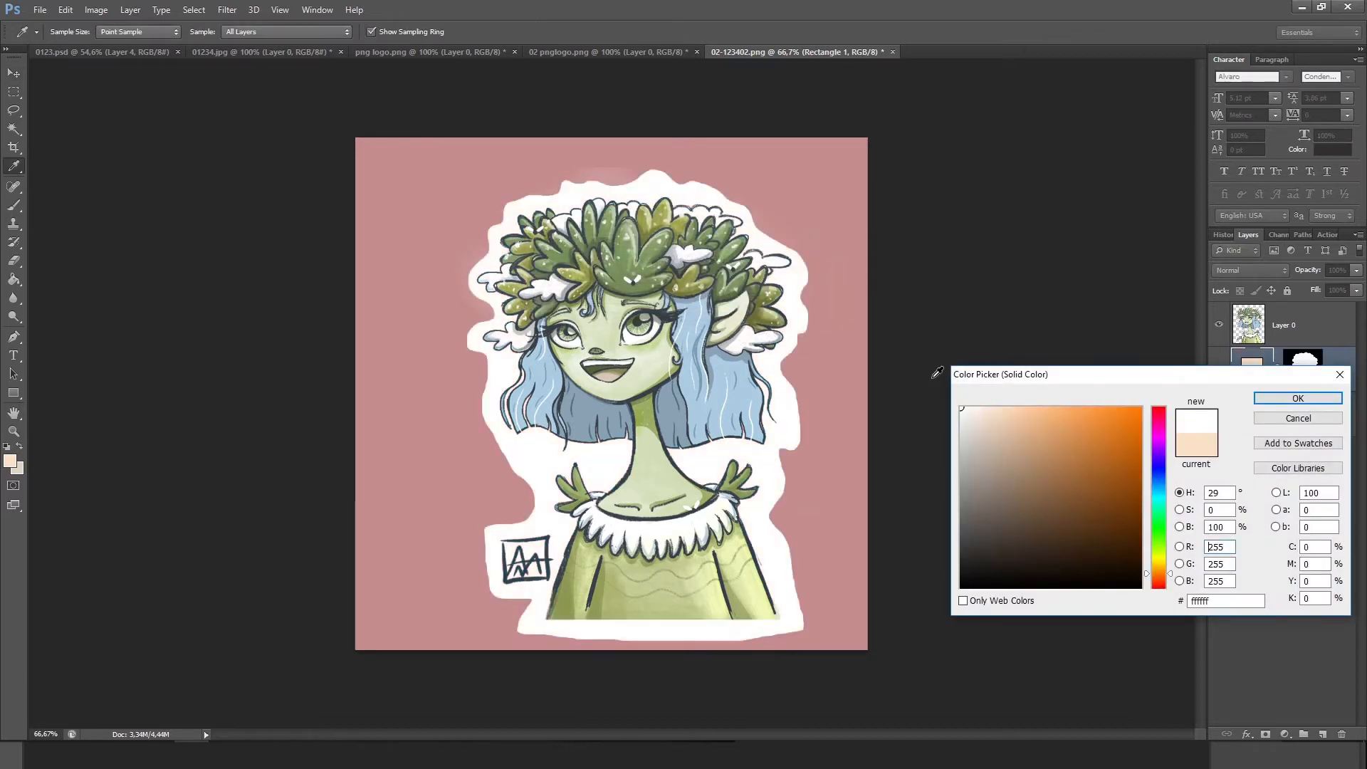
pyautogui.click(1281, 399)
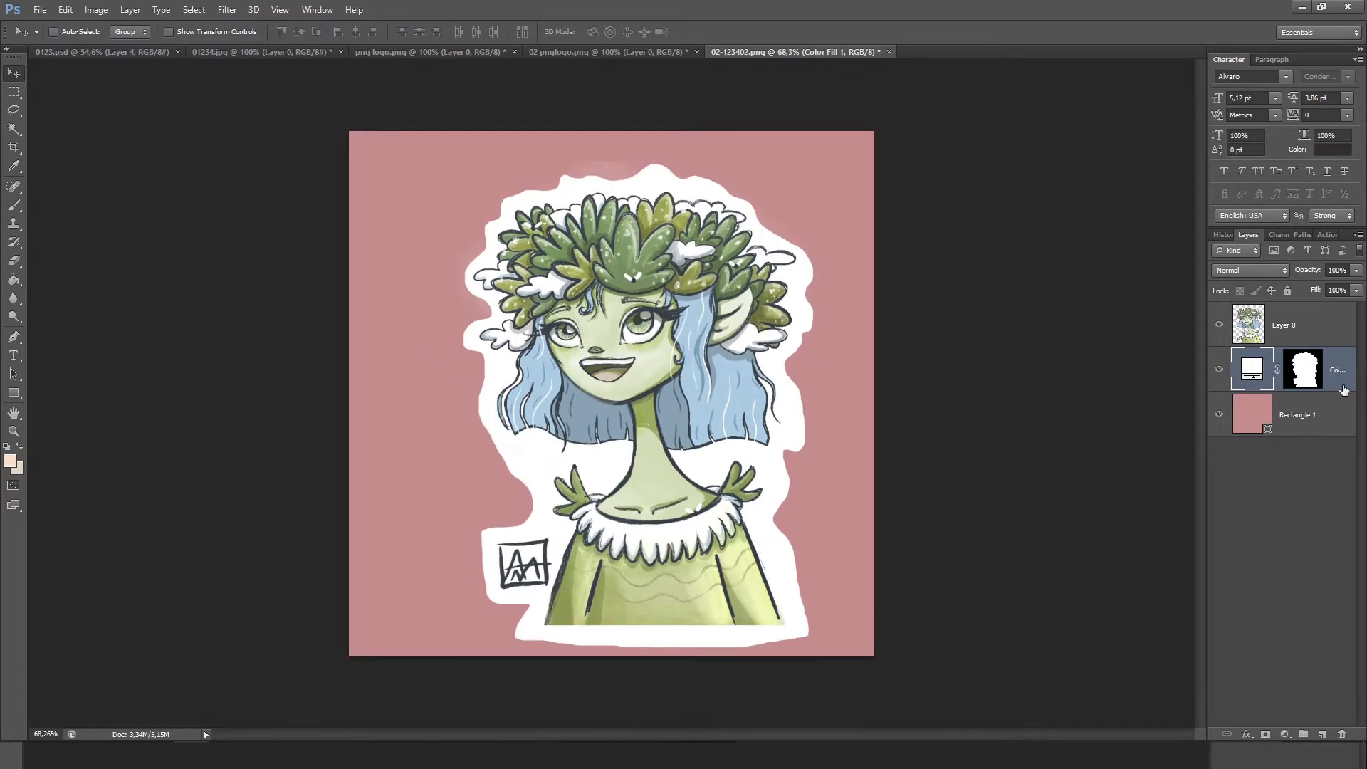
# - Add a Bevel & Emboss with contour to the white fill layer: depth 409%, size 4 px, soften 2 px
pyautogui.doubleClick(1343, 390)
pyautogui.moveTo(959, 219); pyautogui.dragTo(953, 320)
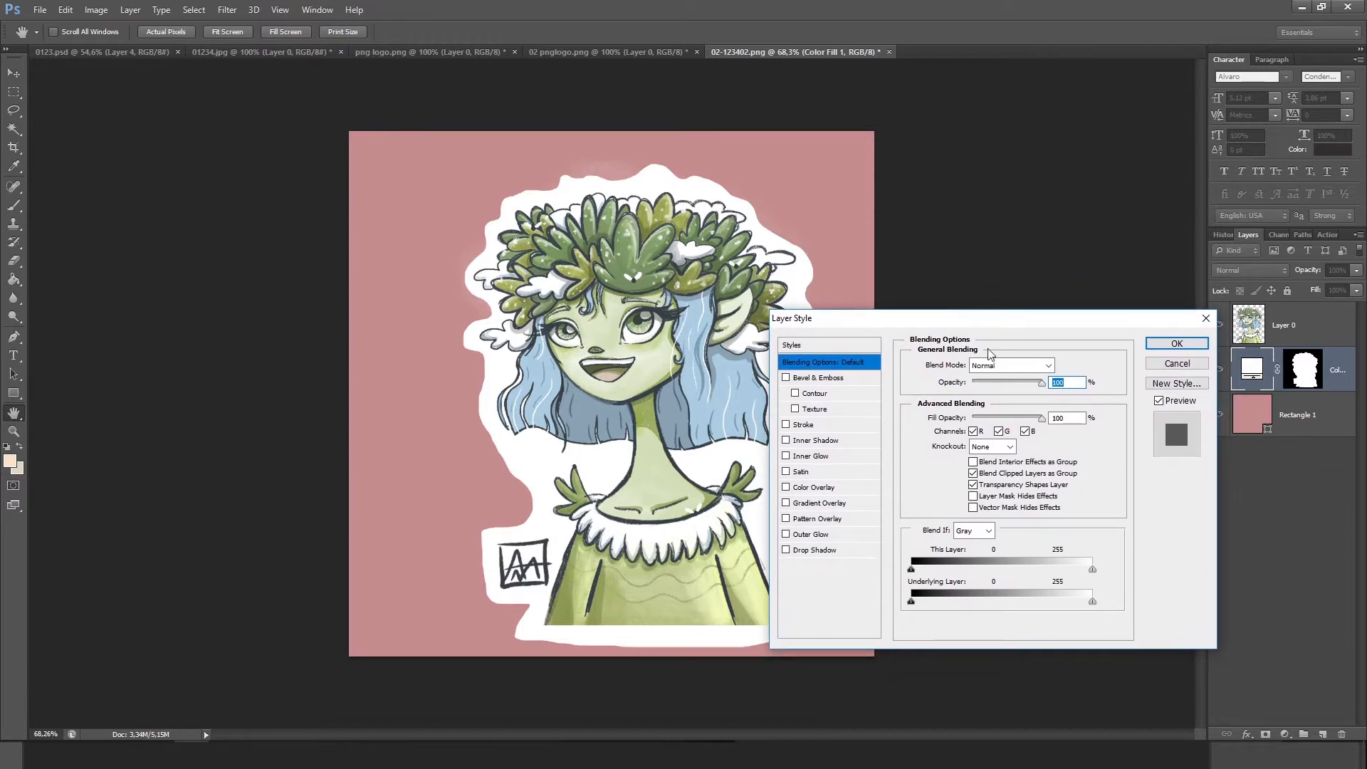
pyautogui.click(827, 379)
pyautogui.click(795, 393)
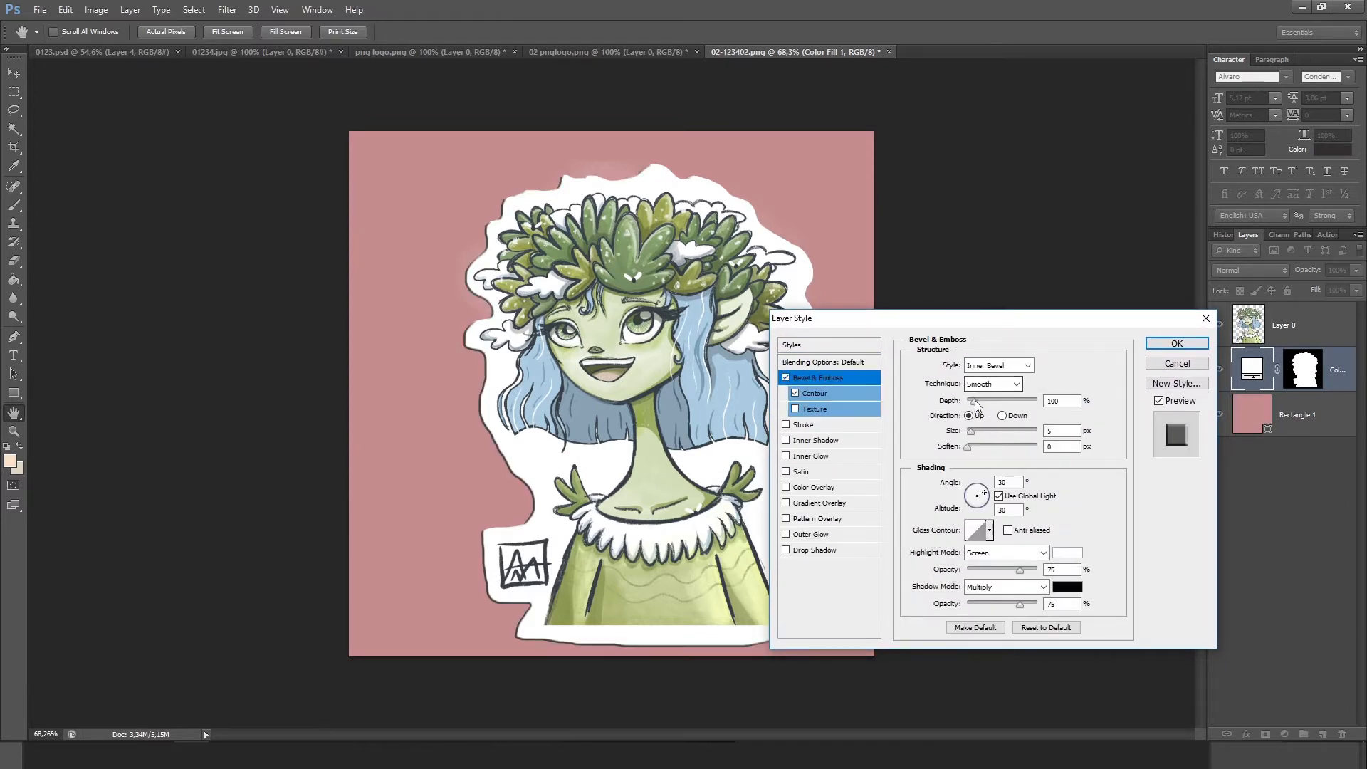
pyautogui.moveTo(974, 402); pyautogui.dragTo(976, 447)
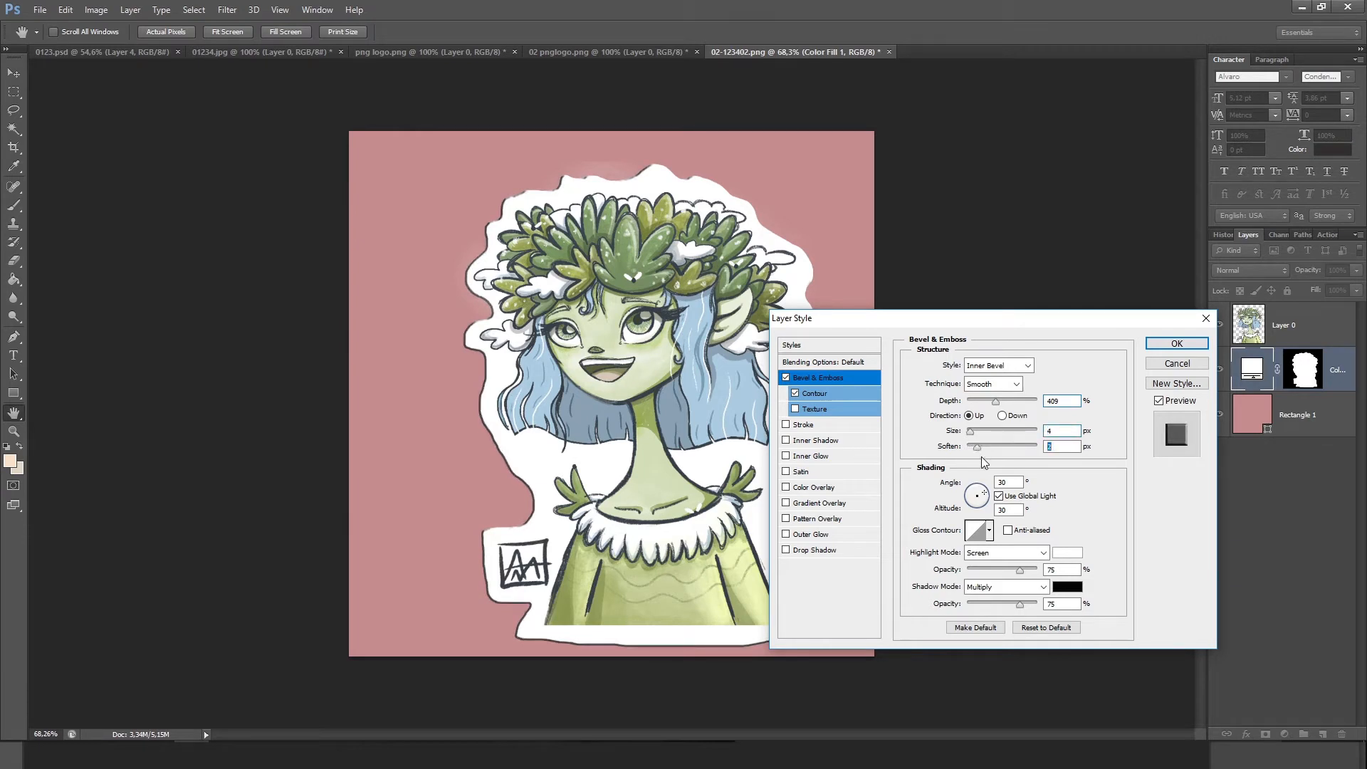
# - Adjust the bevel's light direction and set its size to 7 px and soften to 1 px
pyautogui.click(974, 494)
pyautogui.moveTo(954, 319); pyautogui.dragTo(1060, 412)
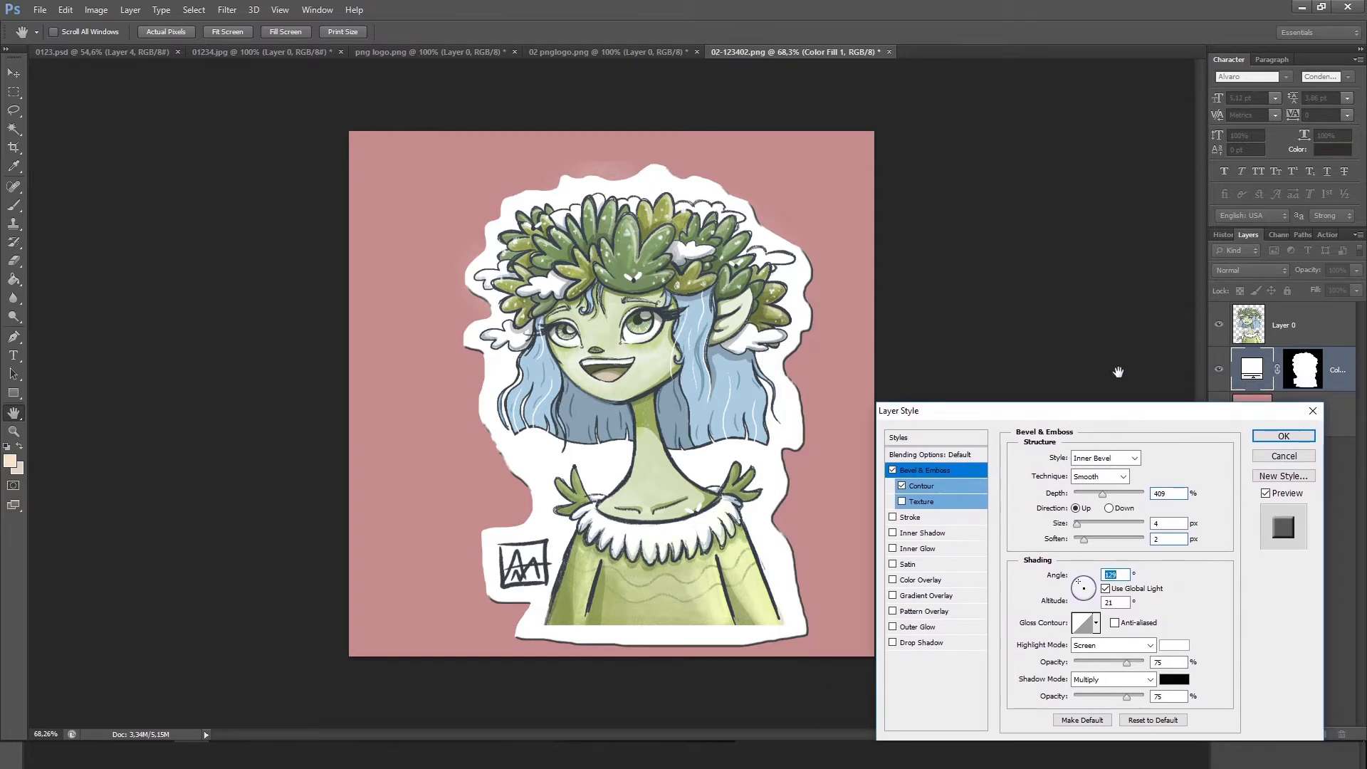
pyautogui.moveTo(1084, 538); pyautogui.dragTo(1092, 539)
pyautogui.click(1075, 580)
pyautogui.scroll(-3, 1161, 538)
pyautogui.click(1173, 524)
pyautogui.scroll(3, 1173, 525)
# - Change the bevel style to Emboss and set the shading altitude to 46°
pyautogui.click(1105, 457)
pyautogui.click(1108, 476)
pyautogui.click(1106, 457)
pyautogui.click(1104, 494)
pyautogui.click(1118, 602)
pyautogui.write('46')
pyautogui.click(1115, 574)
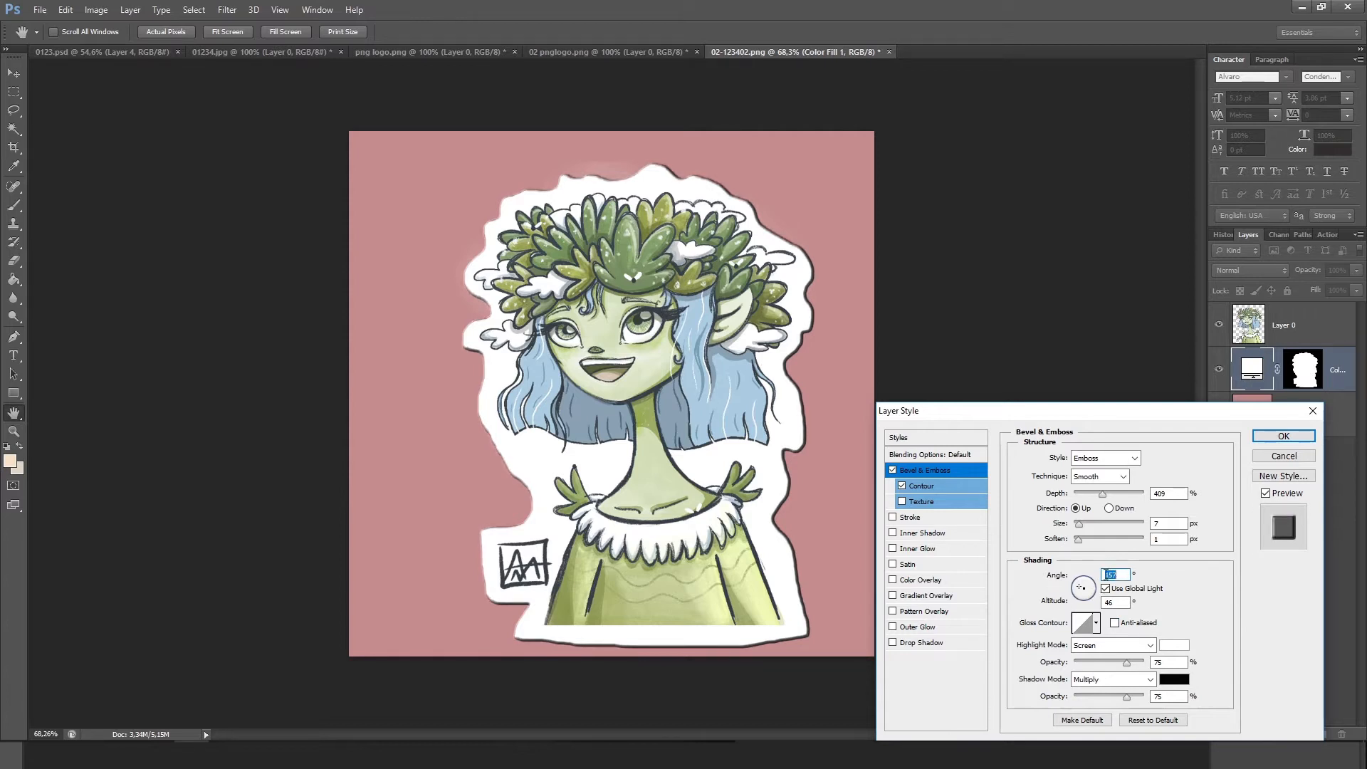
# - Lower the bevel's highlight opacity to 56% and change its shadow colour to grey
pyautogui.moveTo(1126, 663); pyautogui.dragTo(1115, 667)
pyautogui.click(1175, 679)
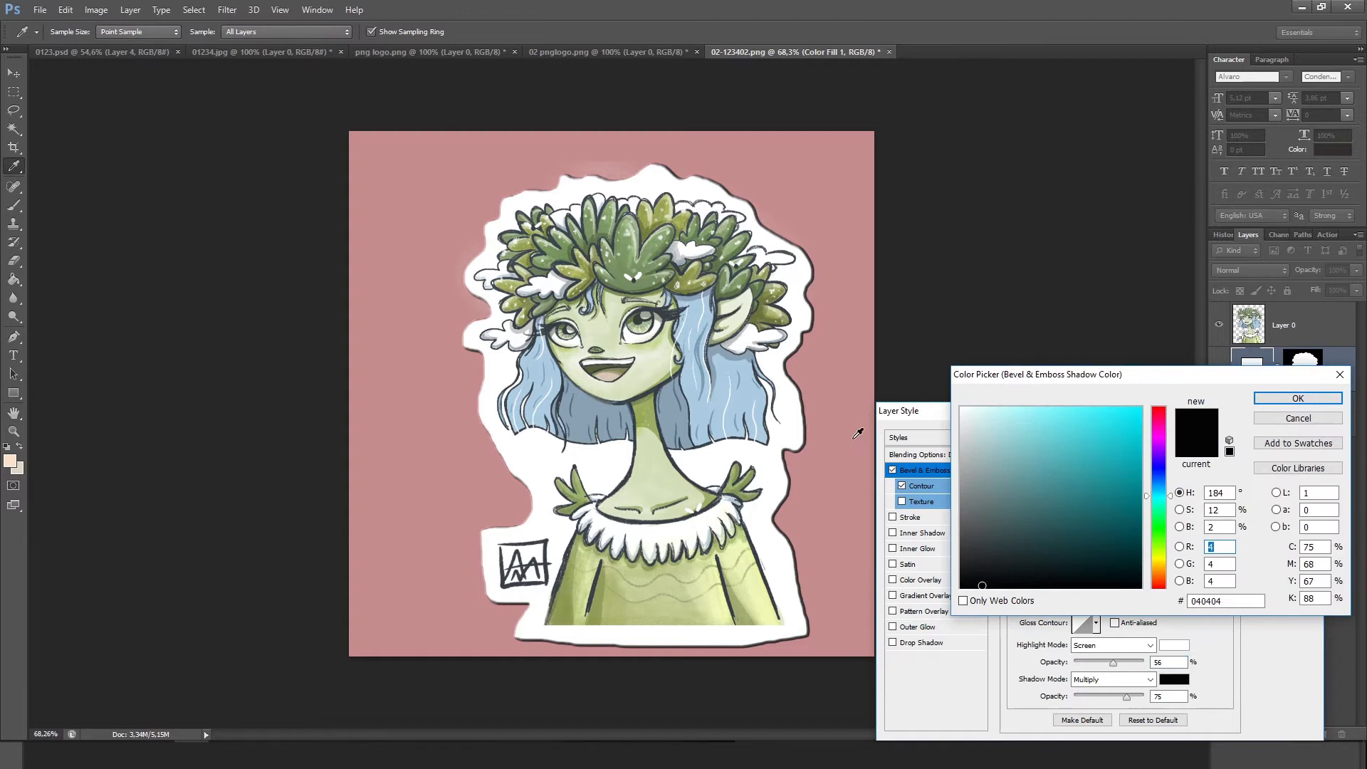
pyautogui.click(857, 434)
pyautogui.click(968, 451)
pyautogui.press('Return')
# - Add a grey Multiply drop shadow to the white backing with a distance of 16 px
pyautogui.click(923, 643)
pyautogui.click(1159, 519)
pyautogui.scroll(11, 1160, 520)
pyautogui.click(1157, 548)
pyautogui.scroll(7, 1157, 549)
pyautogui.press('BackSpace')
pyautogui.click(1168, 458)
pyautogui.moveTo(986, 438)
pyautogui.mouseDown()
pyautogui.moveTo(951, 441)
pyautogui.moveTo(959, 486)
pyautogui.mouseUp()
pyautogui.press('Return')
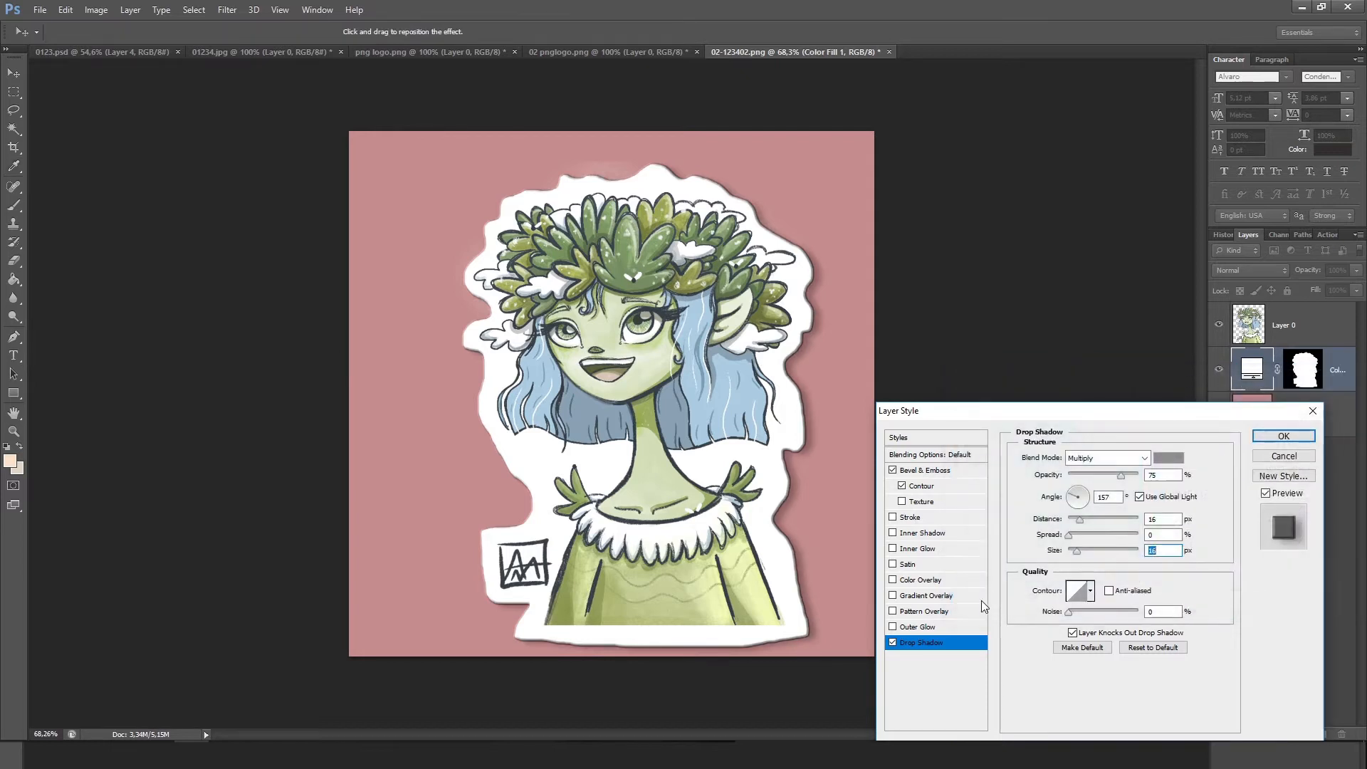
# - Set the shadow's distance to 34 px, spread to 14% and size to 35 px, and apply the style without bevel contour
pyautogui.moveTo(1086, 521); pyautogui.dragTo(1084, 550)
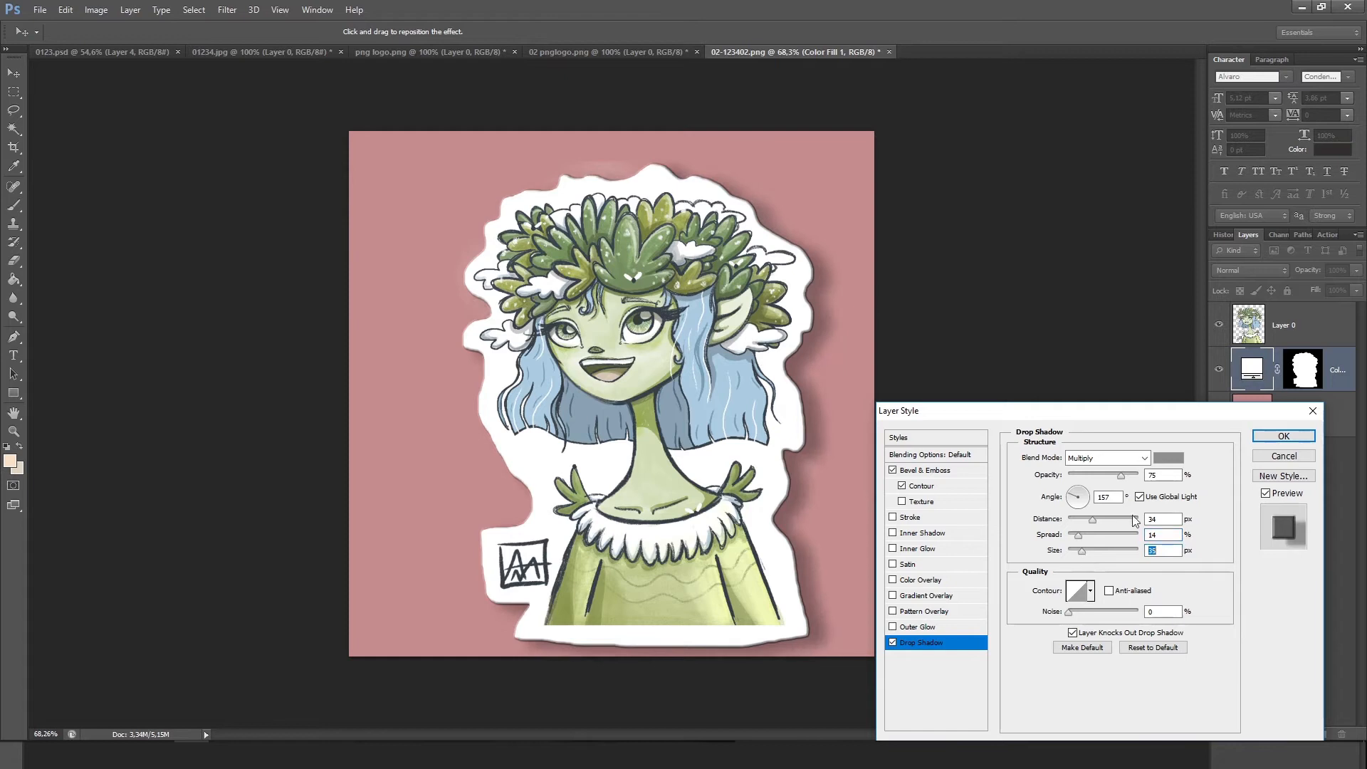
pyautogui.click(923, 470)
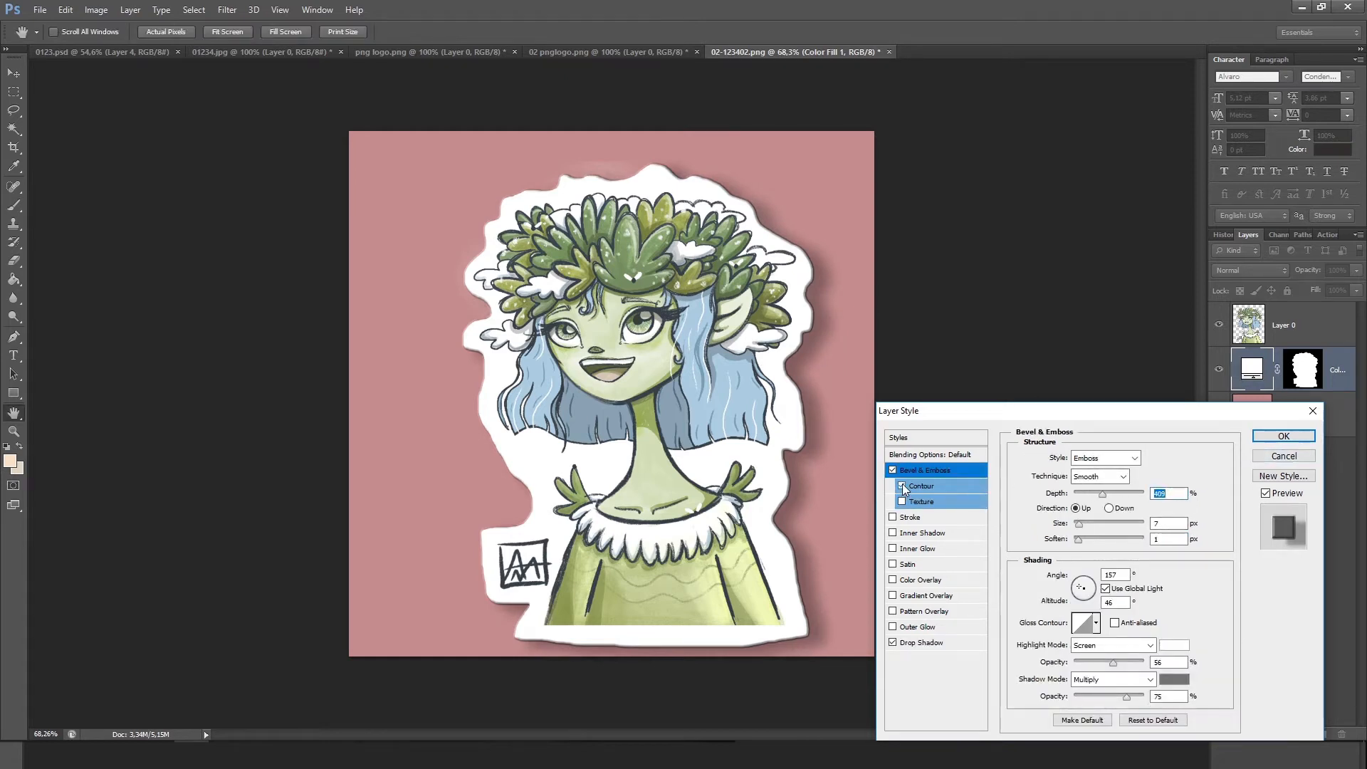
pyautogui.click(1284, 436)
# - Recolour the background rectangle to the light blue accce1 sampled from the character's hair
pyautogui.doubleClick(1252, 414)
pyautogui.click(777, 313)
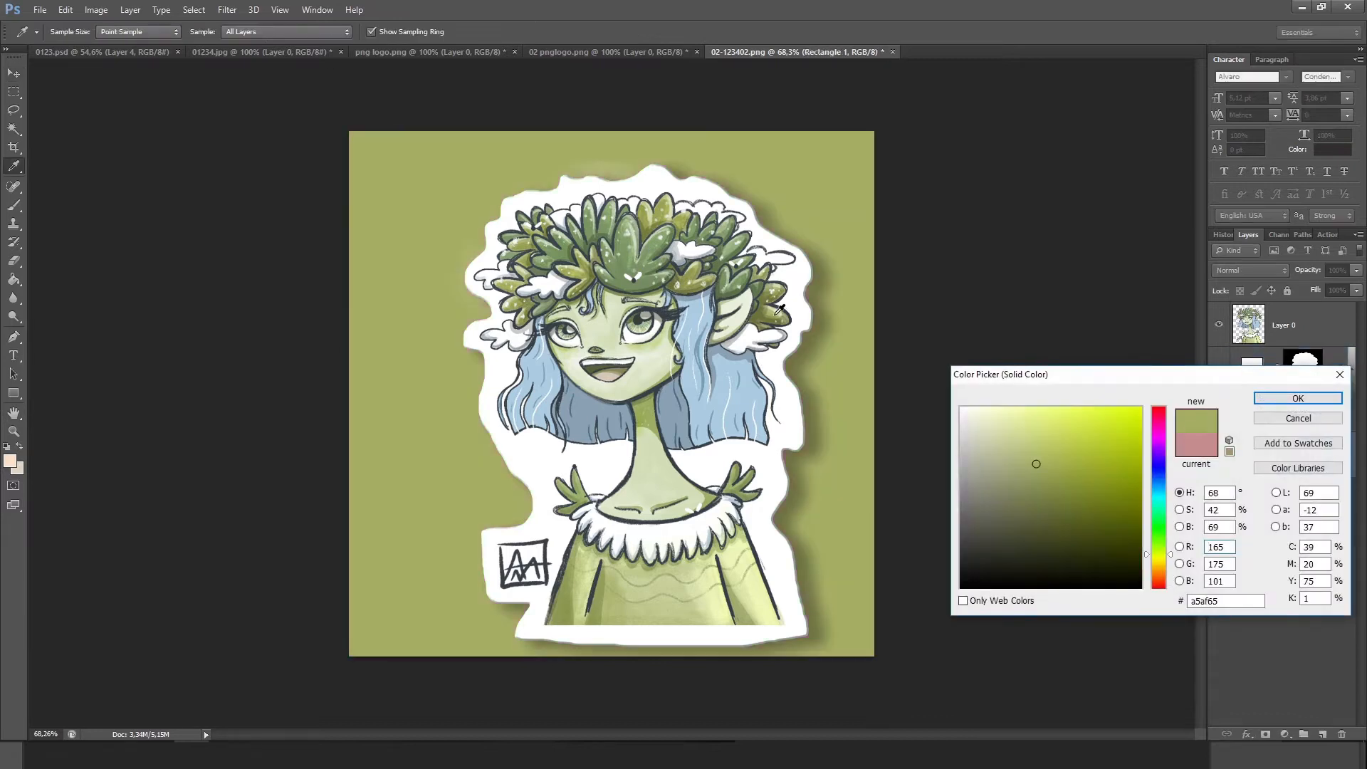
pyautogui.click(705, 415)
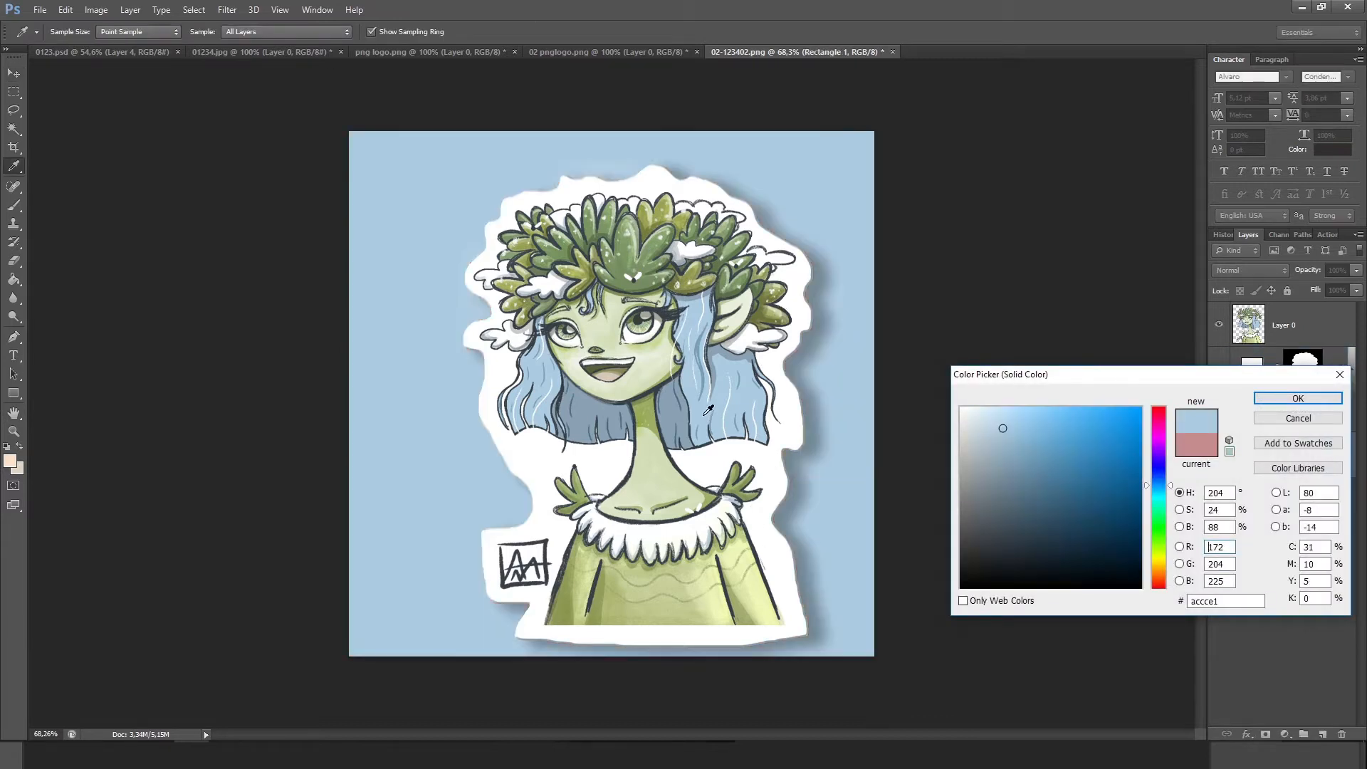
pyautogui.click(1297, 399)
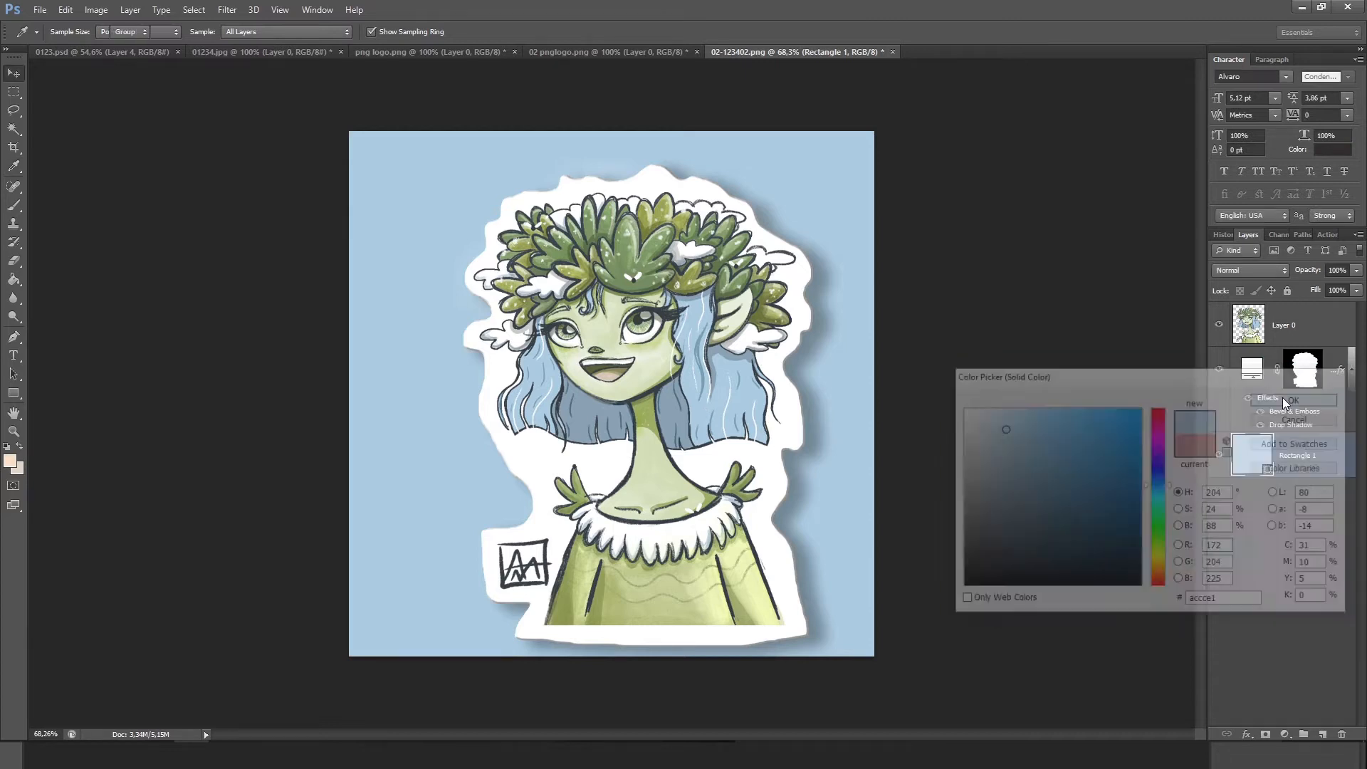
# - Move the character and its white backing together slightly up and to the left
pyautogui.click(1281, 326)
pyautogui.keyDown('shift'); pyautogui.click(1338, 359); pyautogui.keyUp('shift')
pyautogui.moveTo(757, 351); pyautogui.dragTo(721, 337)
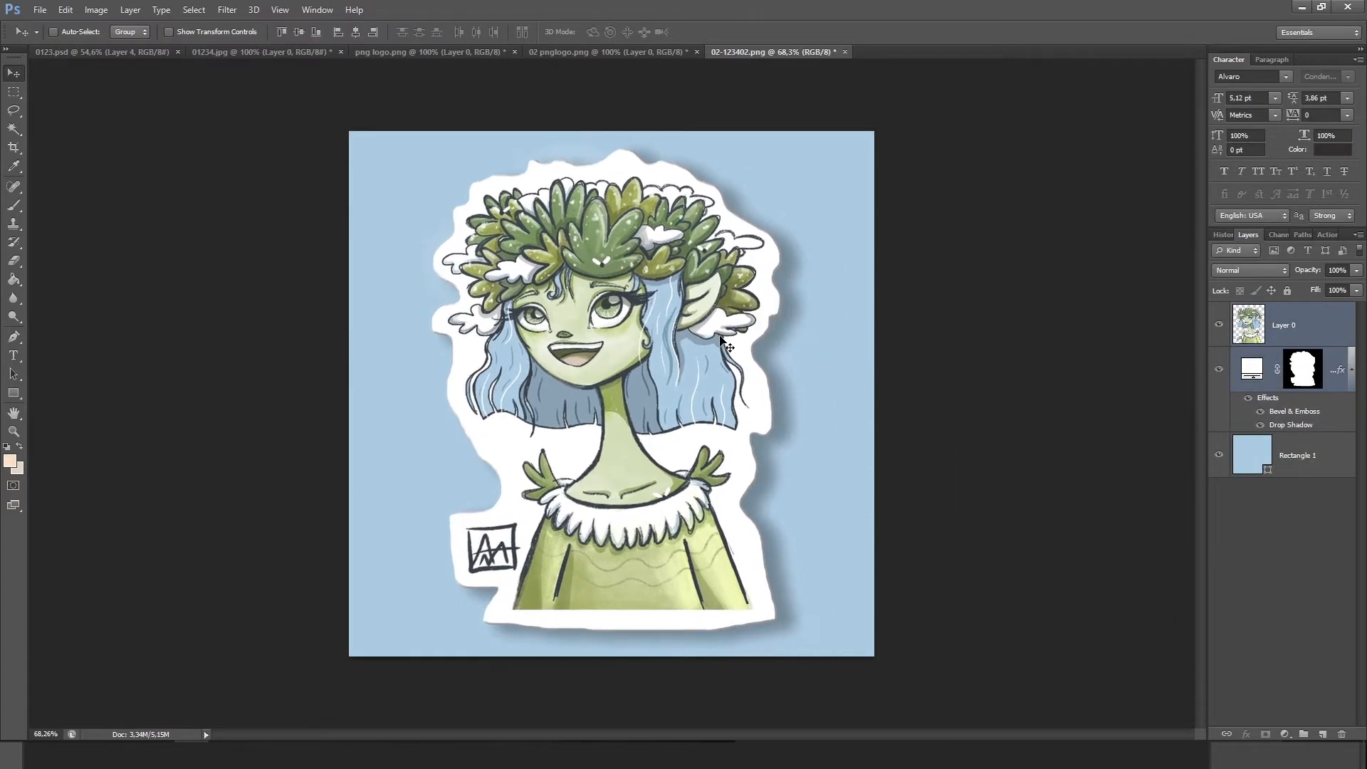
# - Change the blend mode of the white backing's drop shadow to Linear Burn
pyautogui.click(1332, 395)
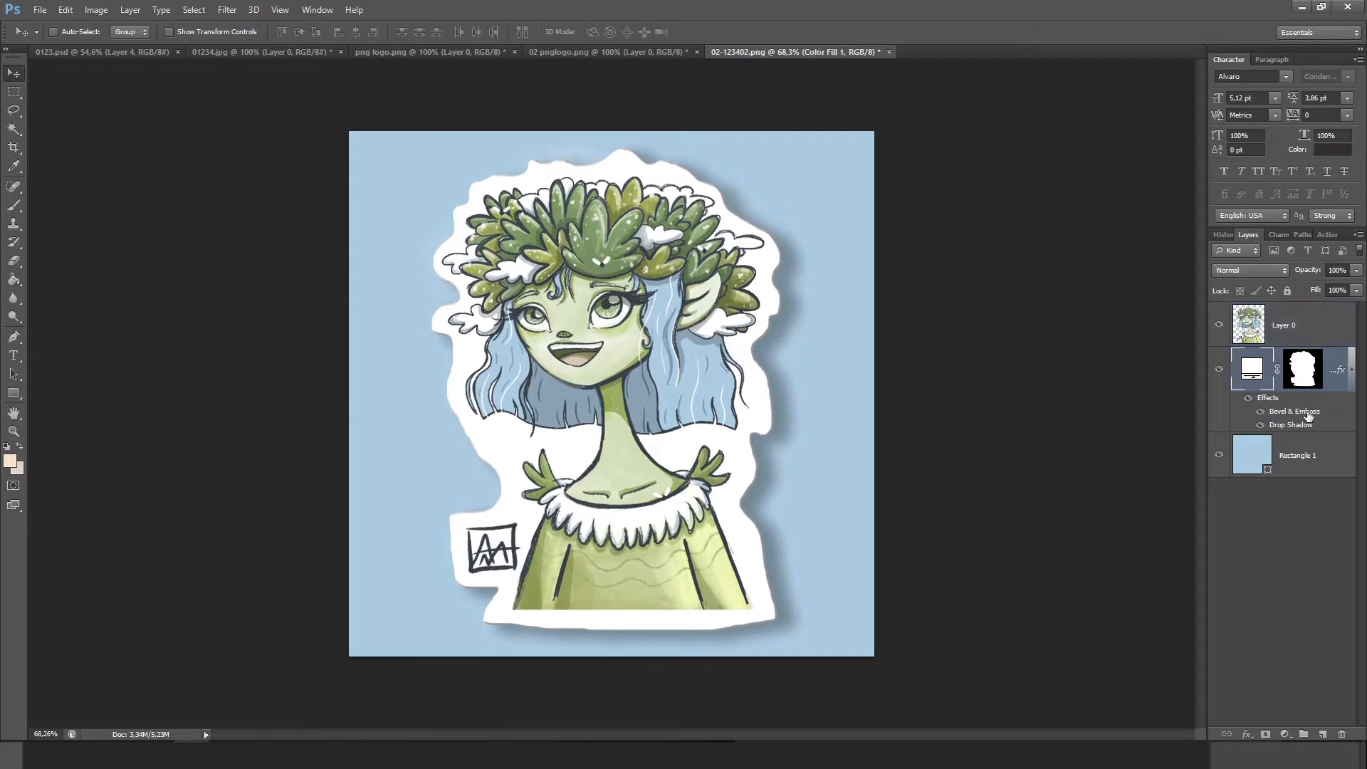
pyautogui.doubleClick(1308, 416)
pyautogui.moveTo(1010, 420); pyautogui.dragTo(1021, 331)
pyautogui.click(932, 553)
pyautogui.click(1114, 369)
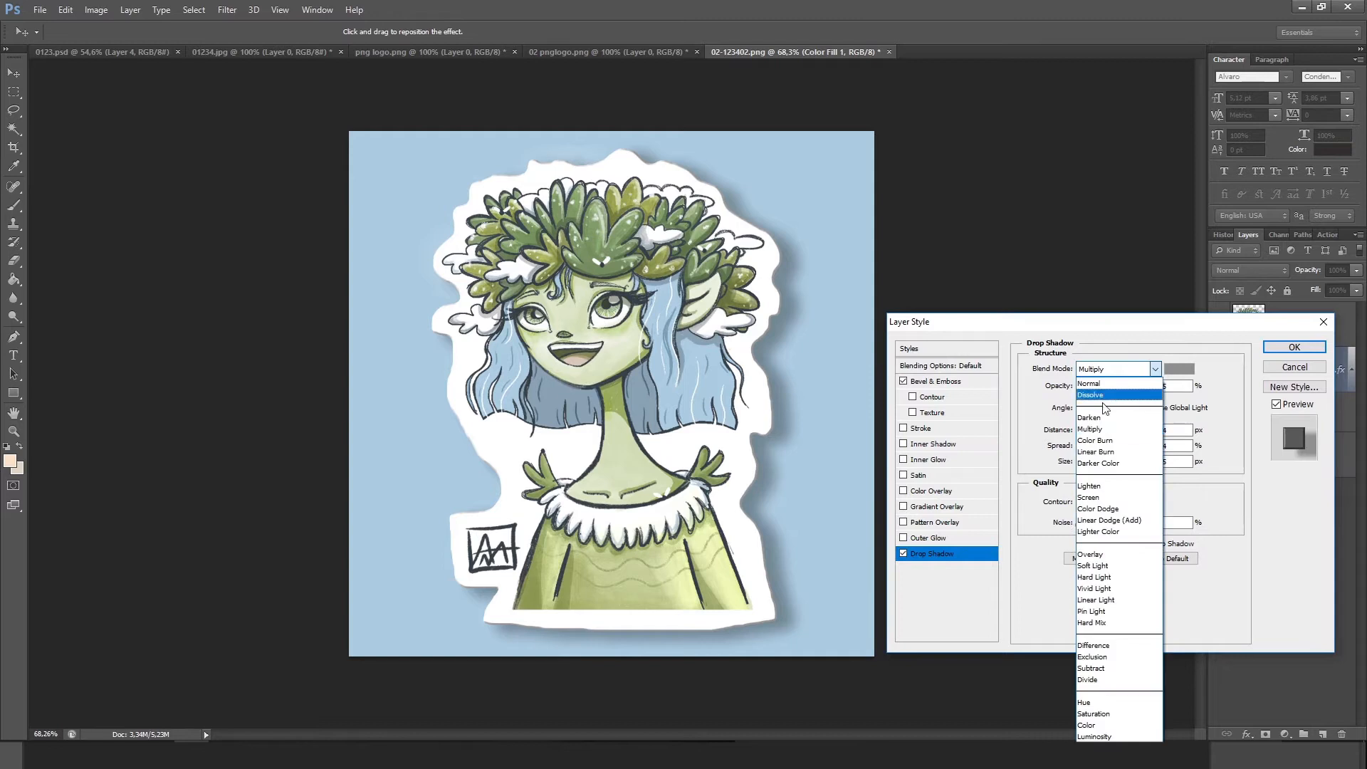
pyautogui.click(1123, 397)
pyautogui.press('Down')
pyautogui.press('Down')
pyautogui.press('Down')
pyautogui.press('Down')
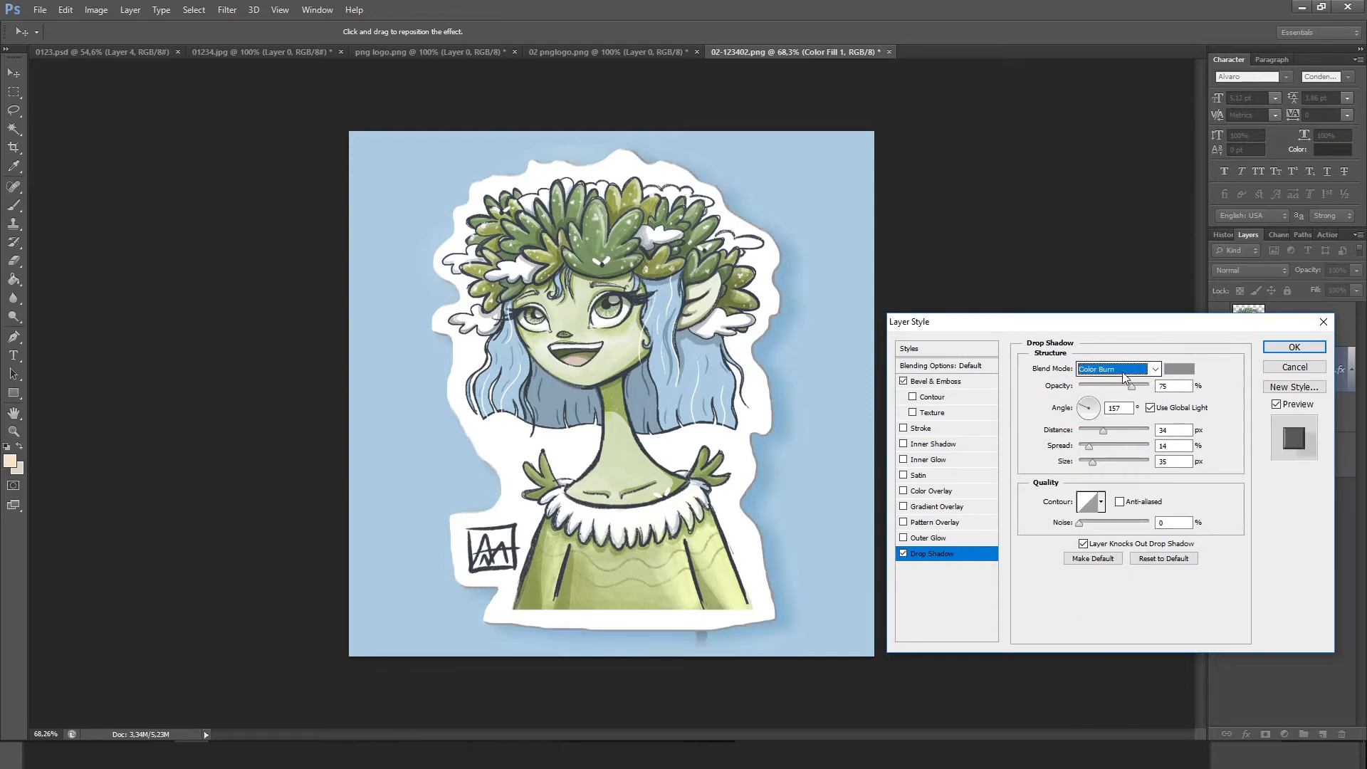
pyautogui.press('Up')
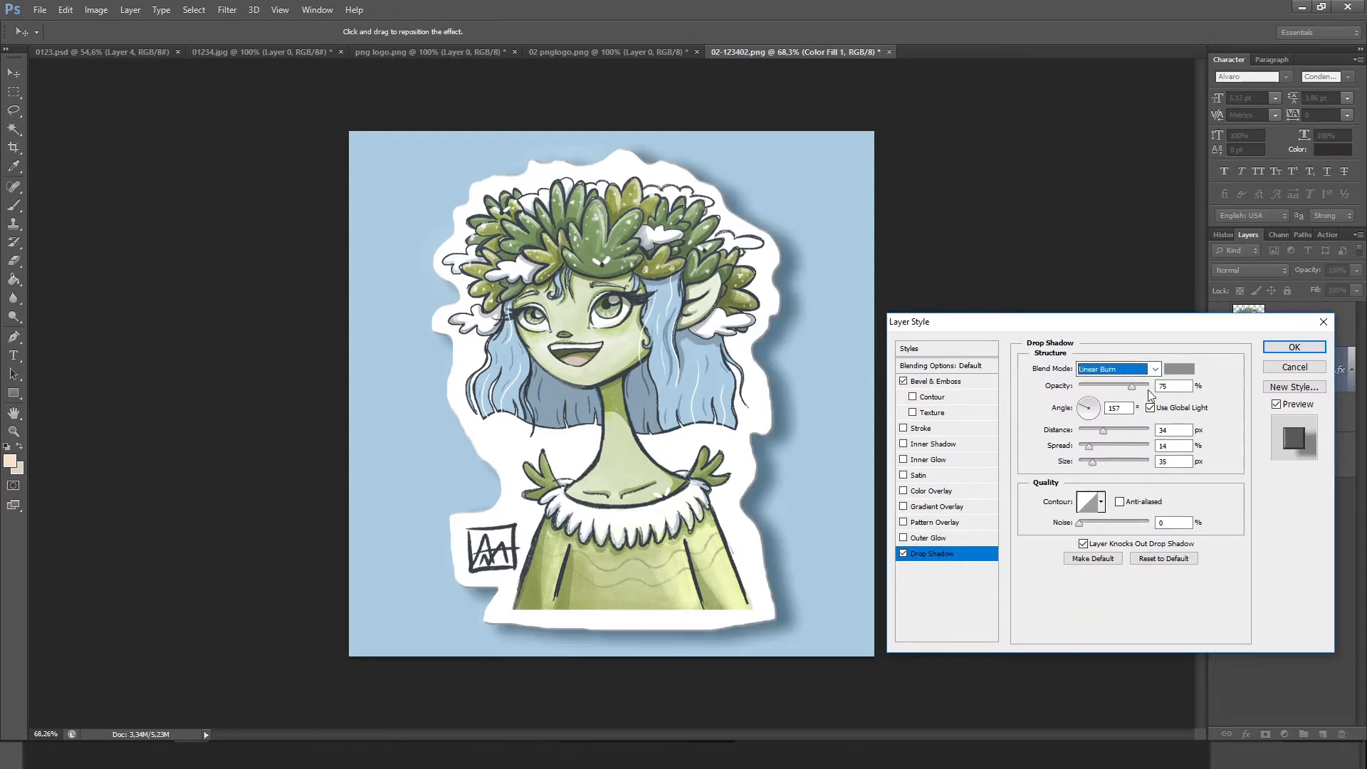
# - Reduce the drop shadow's opacity to 60%, increase its size slightly and apply the style
pyautogui.moveTo(1131, 386); pyautogui.dragTo(1123, 390)
pyautogui.moveTo(1092, 461); pyautogui.dragTo(1096, 463)
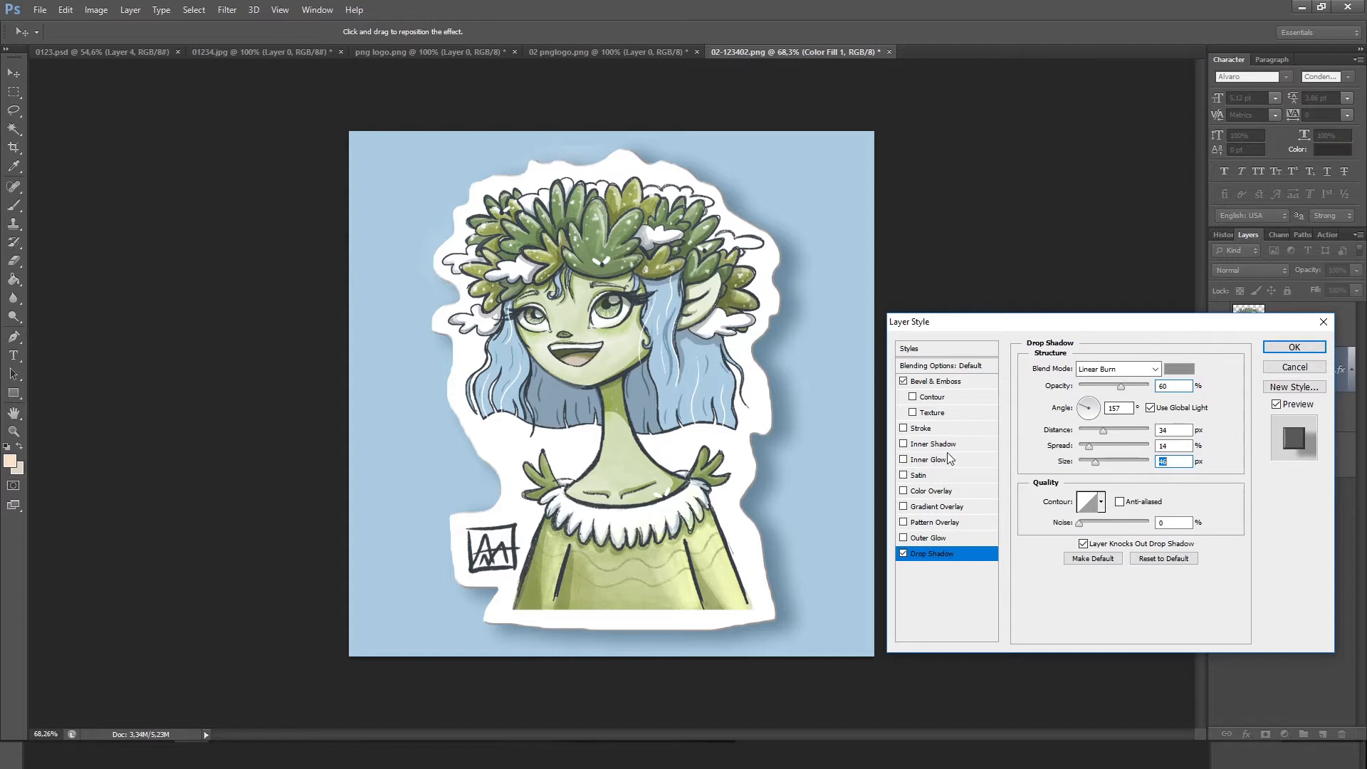
pyautogui.press('Return')
# - Group the character with its white backing and scale the group down slightly
pyautogui.hotkey('ctrl', 't')
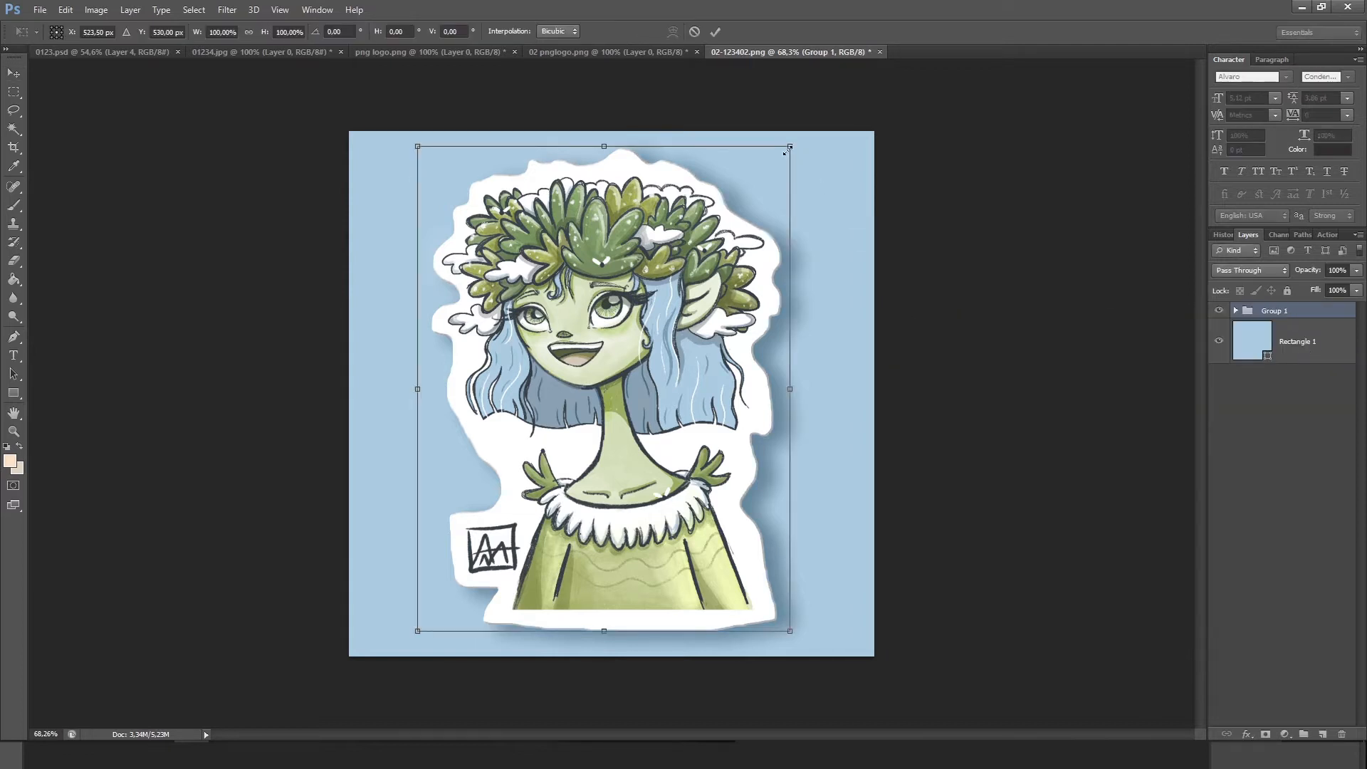
pyautogui.moveTo(790, 146); pyautogui.dragTo(760, 175)
pyautogui.press('Return')
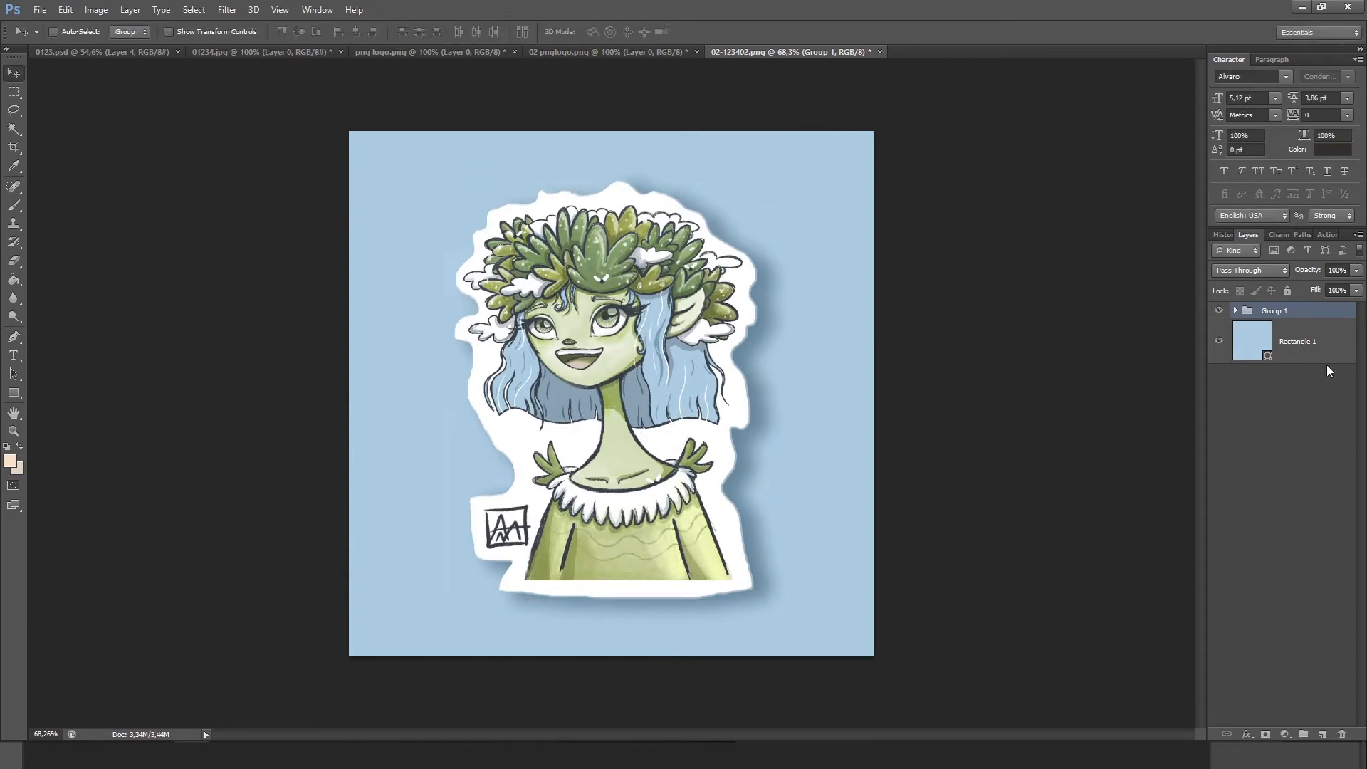
# - Bring the paper texture in between the character and the white fill, centre it over the sticker and clip it to the fill
pyautogui.click(1236, 311)
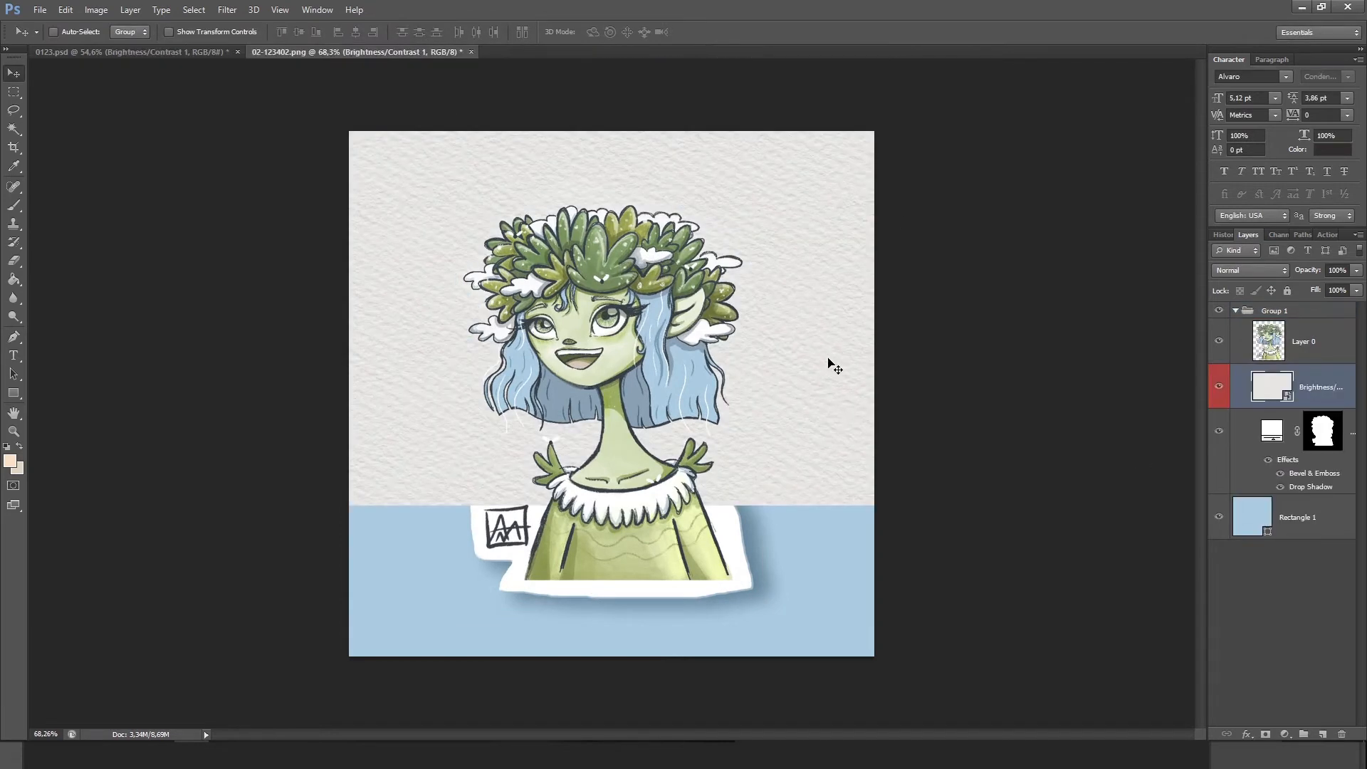
pyautogui.moveTo(833, 365); pyautogui.dragTo(800, 409)
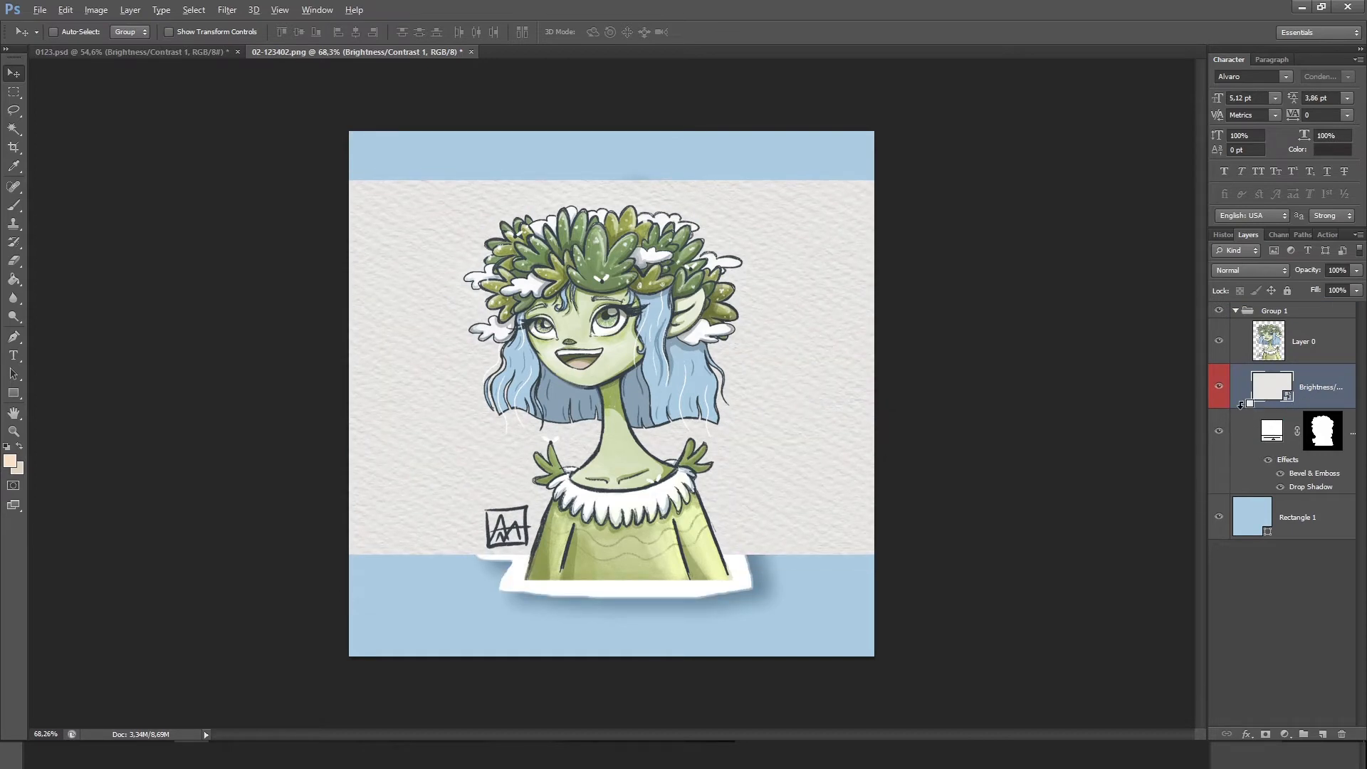
pyautogui.keyDown('alt'); pyautogui.click(1247, 407); pyautogui.keyUp('alt')
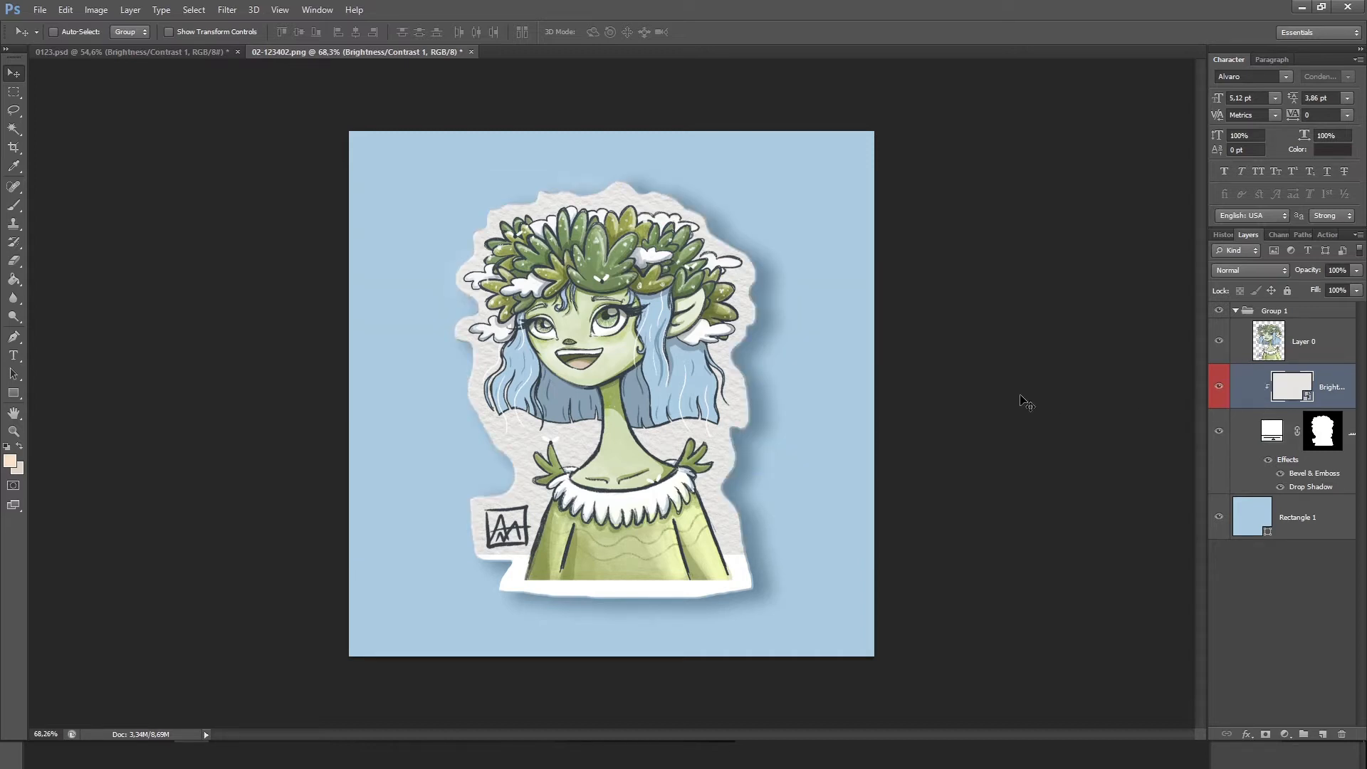
# - Rotate the clipped paper texture to portrait orientation and resize and position it to cover the entire sticker backing
pyautogui.hotkey('ctrl', 't')
pyautogui.moveTo(906, 569); pyautogui.dragTo(957, 603)
pyautogui.moveTo(963, 168); pyautogui.dragTo(515, 204)
pyautogui.moveTo(860, 81); pyautogui.dragTo(826, 122)
pyautogui.moveTo(800, 215); pyautogui.dragTo(791, 214)
pyautogui.moveTo(817, 122); pyautogui.dragTo(791, 152)
pyautogui.moveTo(783, 215); pyautogui.dragTo(764, 214)
pyautogui.press('Return')
# - Try the Darken blend mode on the character layer, check it up close, and set the mode to Multiply
pyautogui.click(1301, 341)
pyautogui.click(1264, 271)
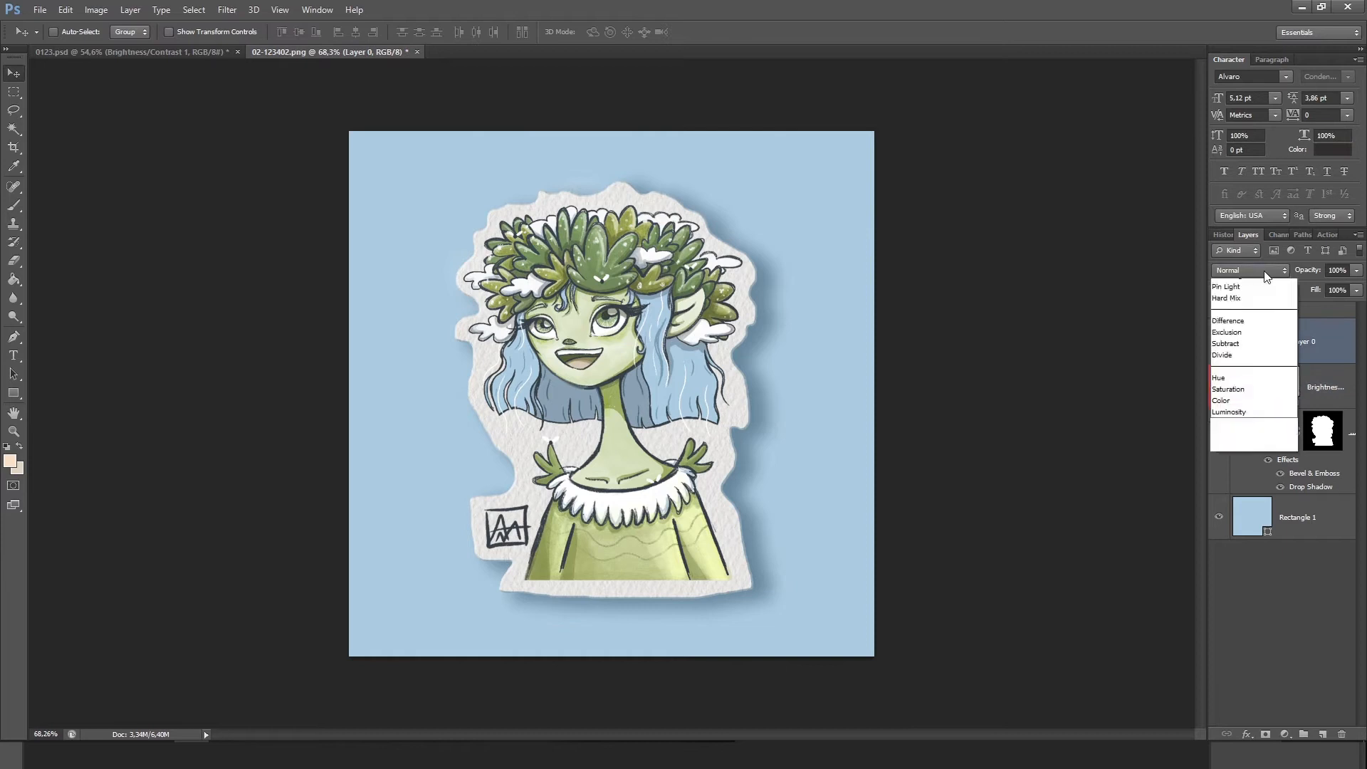
pyautogui.click(1247, 314)
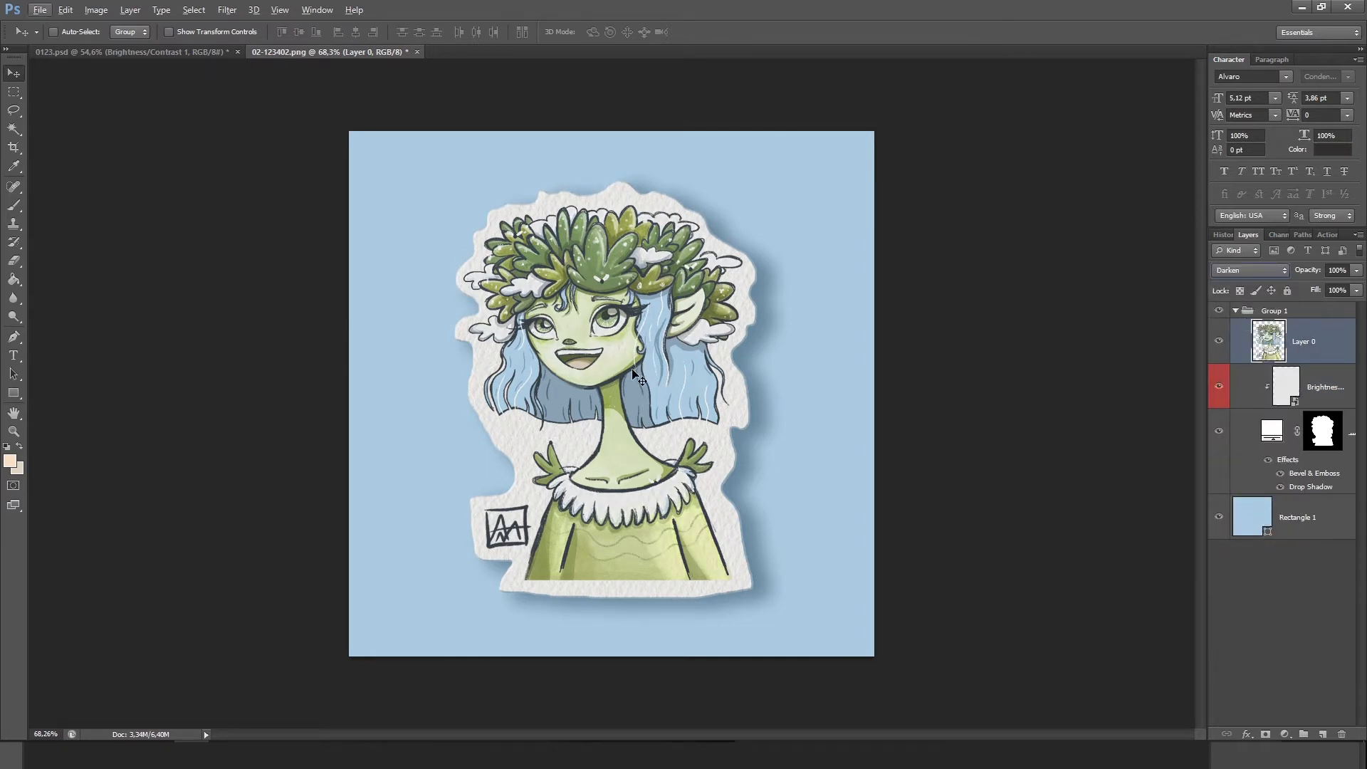
pyautogui.scroll(9, 619, 342)
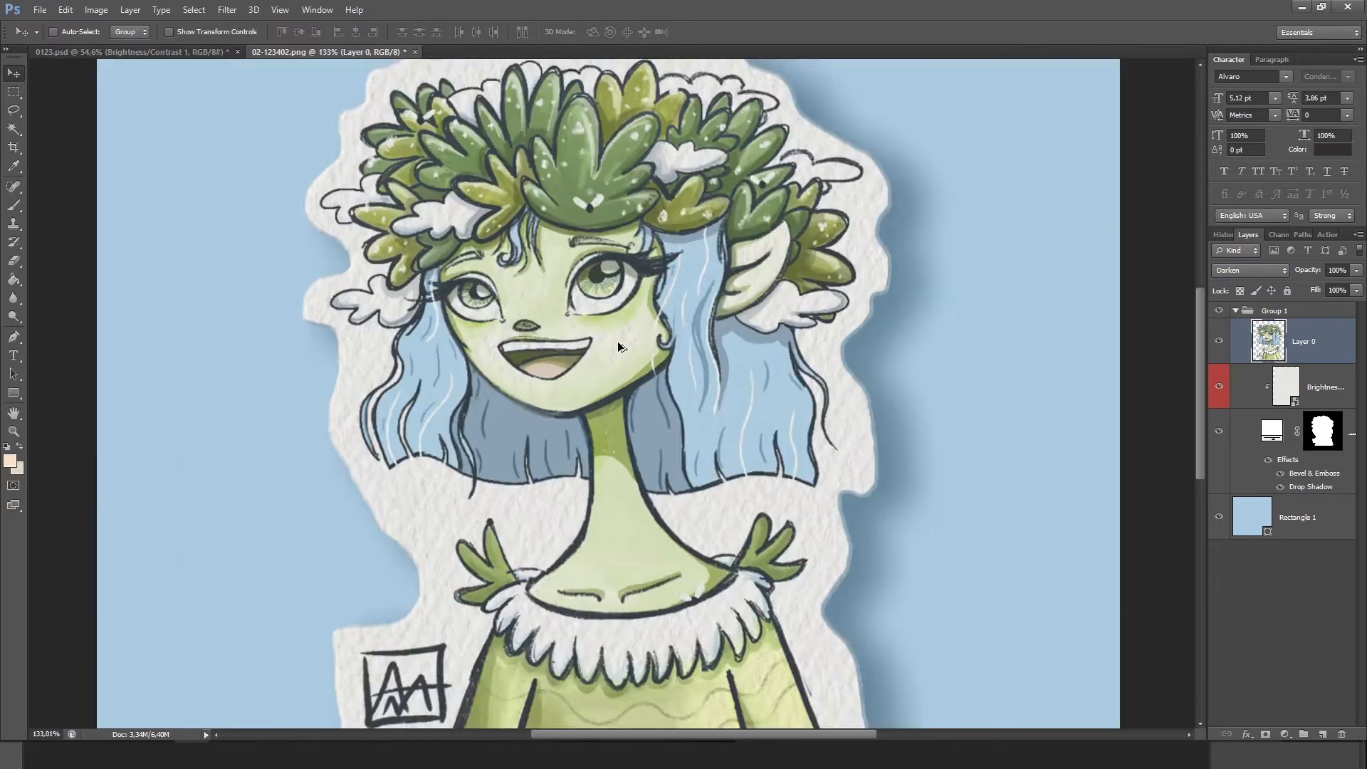
pyautogui.scroll(-9, 1269, 270)
pyautogui.scroll(-15, 1270, 271)
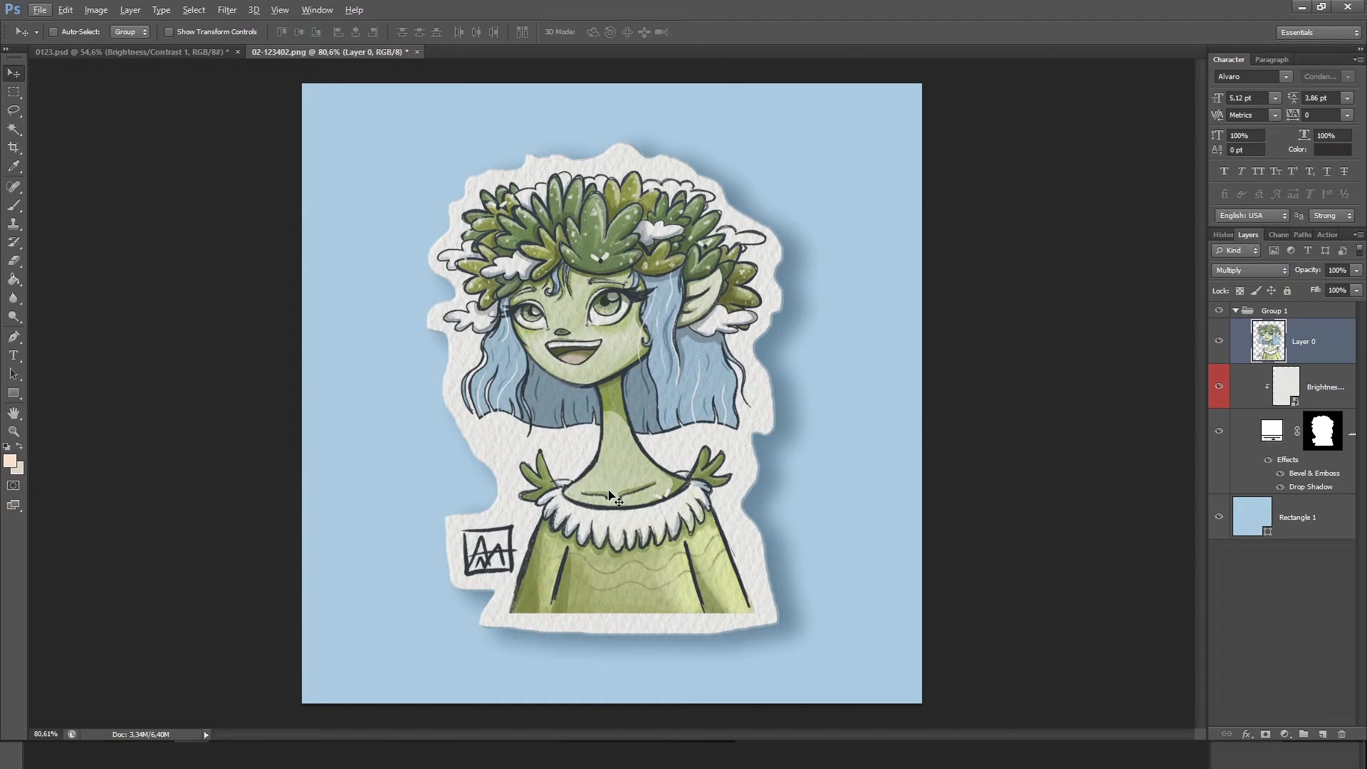
# - Add a Brightness/Contrast adjustment above the character with brightness 15 and contrast about -2, and clip it to the character layer
pyautogui.click(1281, 732)
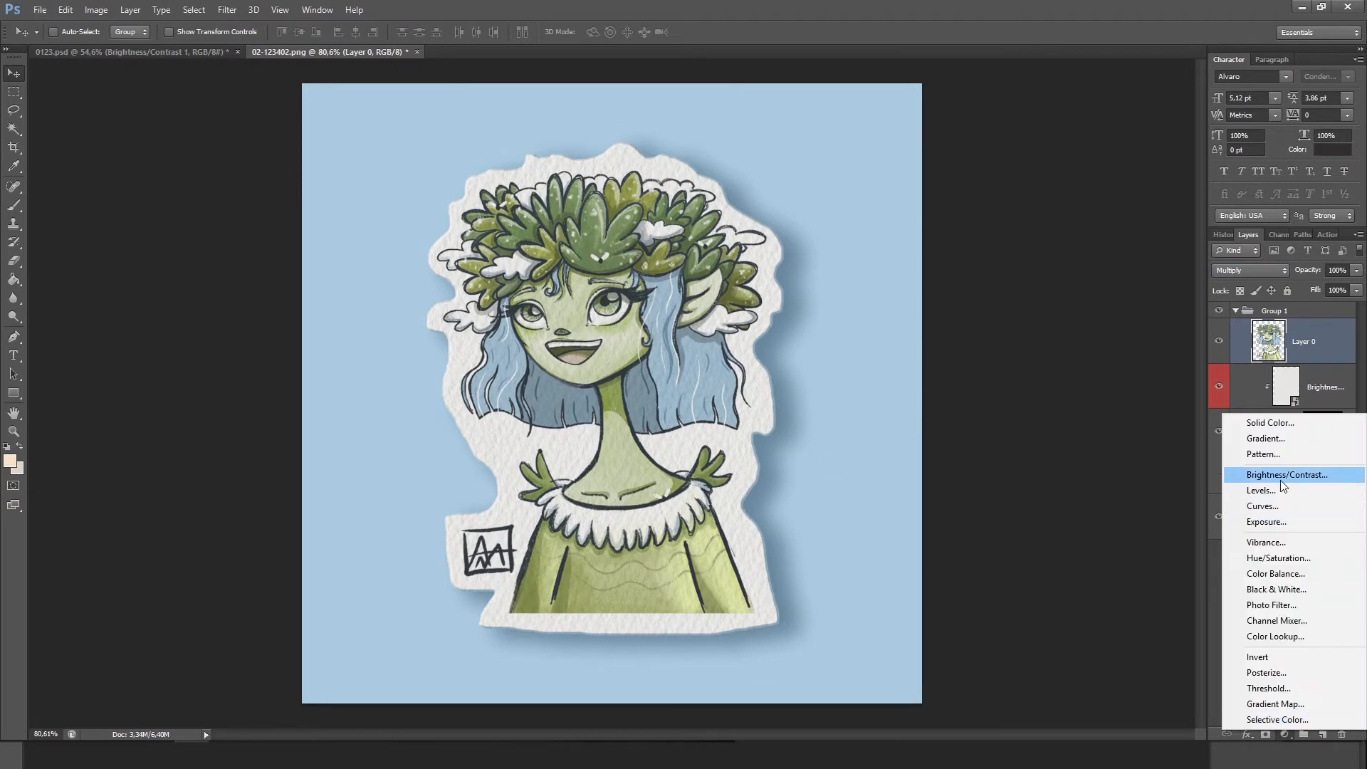
pyautogui.click(1196, 305)
pyautogui.moveTo(1040, 328); pyautogui.dragTo(1036, 359)
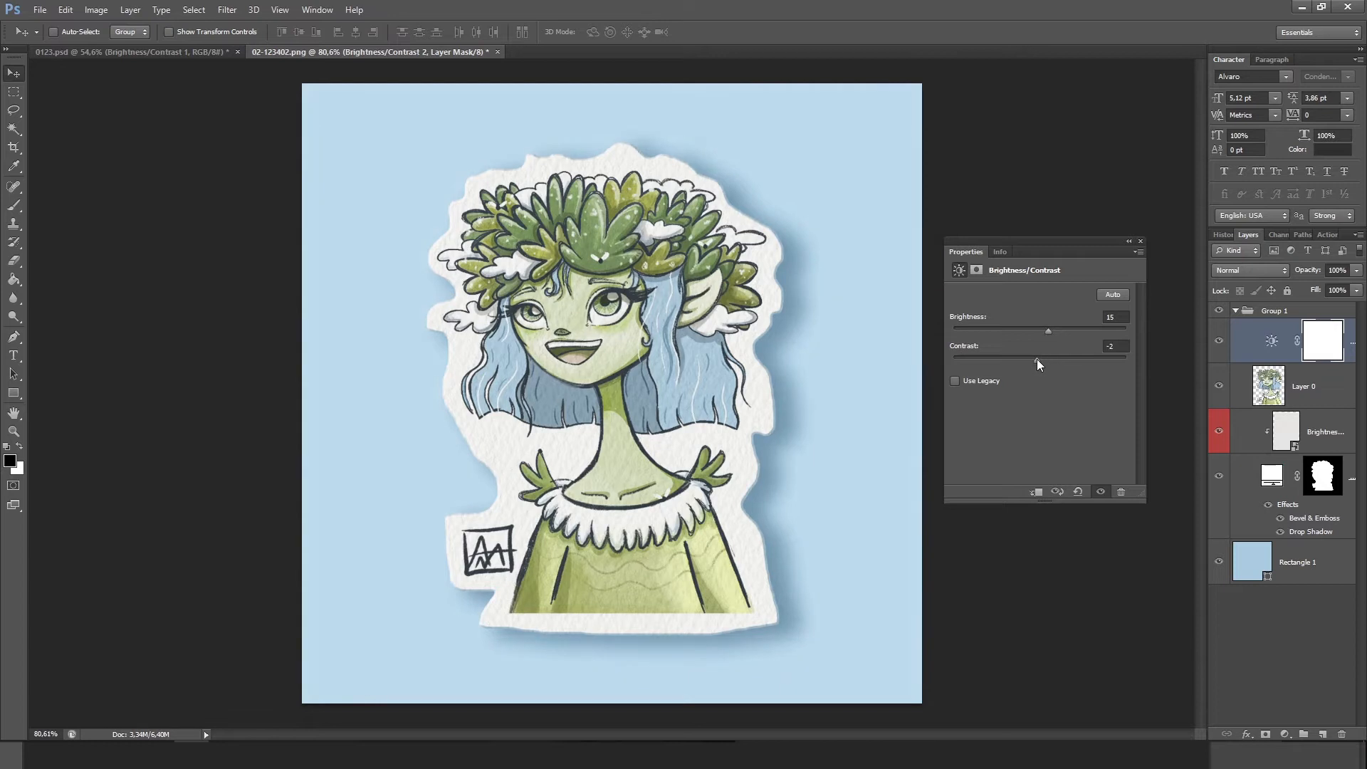
pyautogui.click(1139, 241)
pyautogui.press('alt')
pyautogui.keyDown('alt'); pyautogui.click(1261, 361); pyautogui.keyUp('alt')
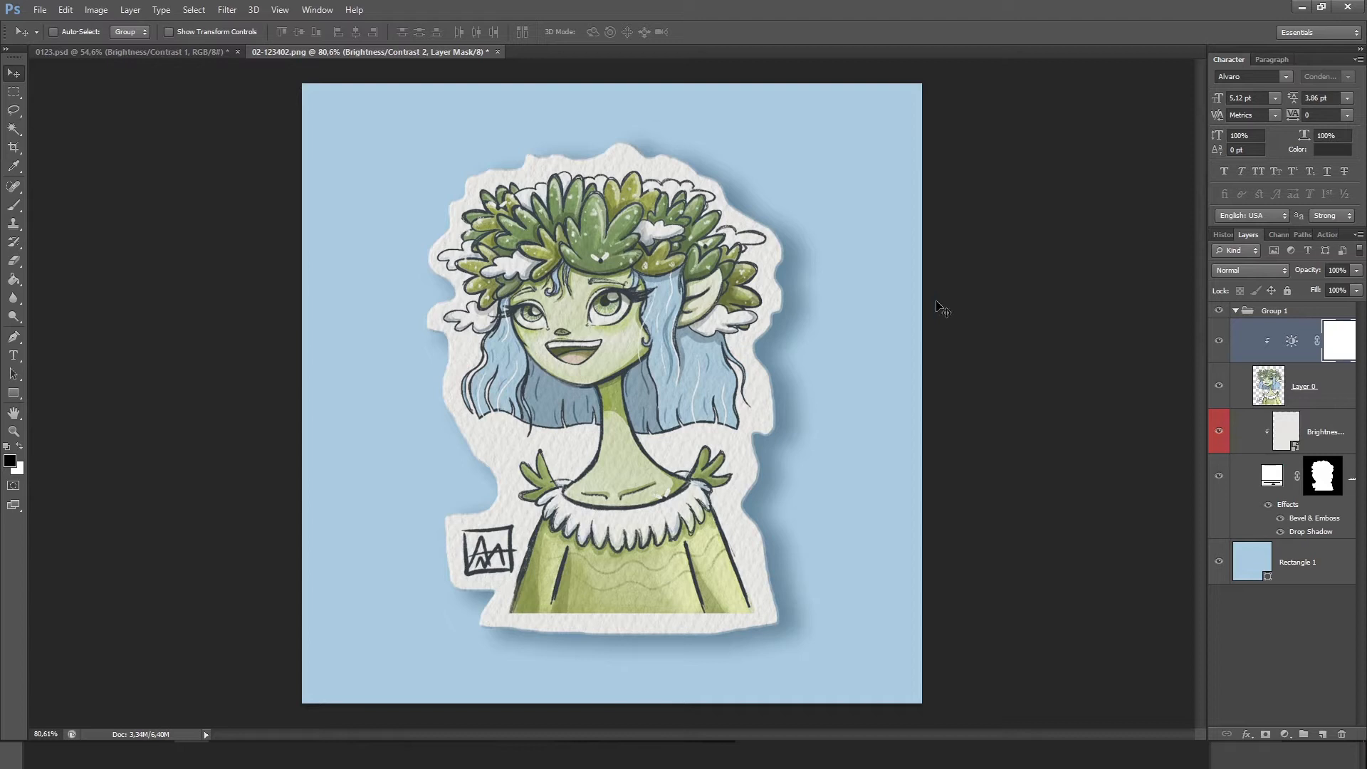
# - Switch off Bevel & Emboss on the white fill backing and enable an Inner Shadow that does not use global light
pyautogui.doubleClick(1317, 518)
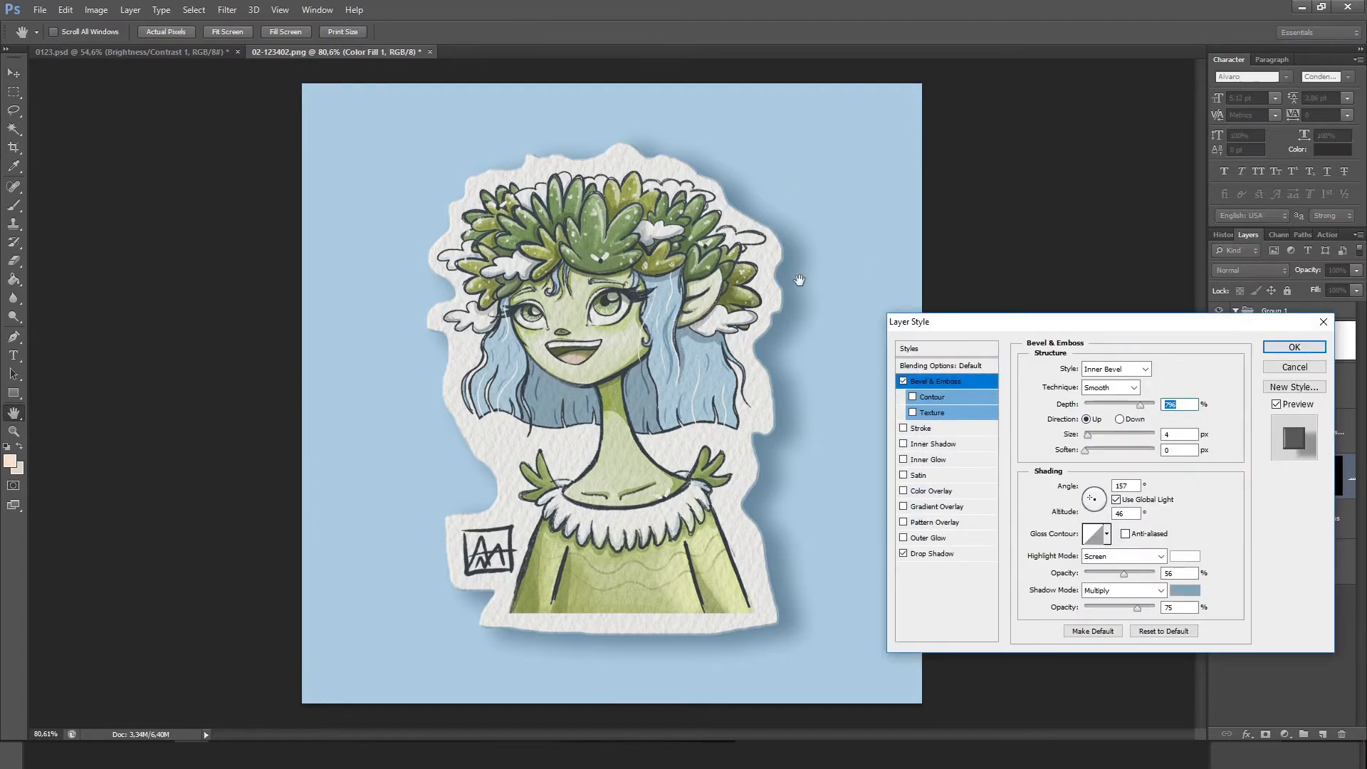
pyautogui.click(903, 381)
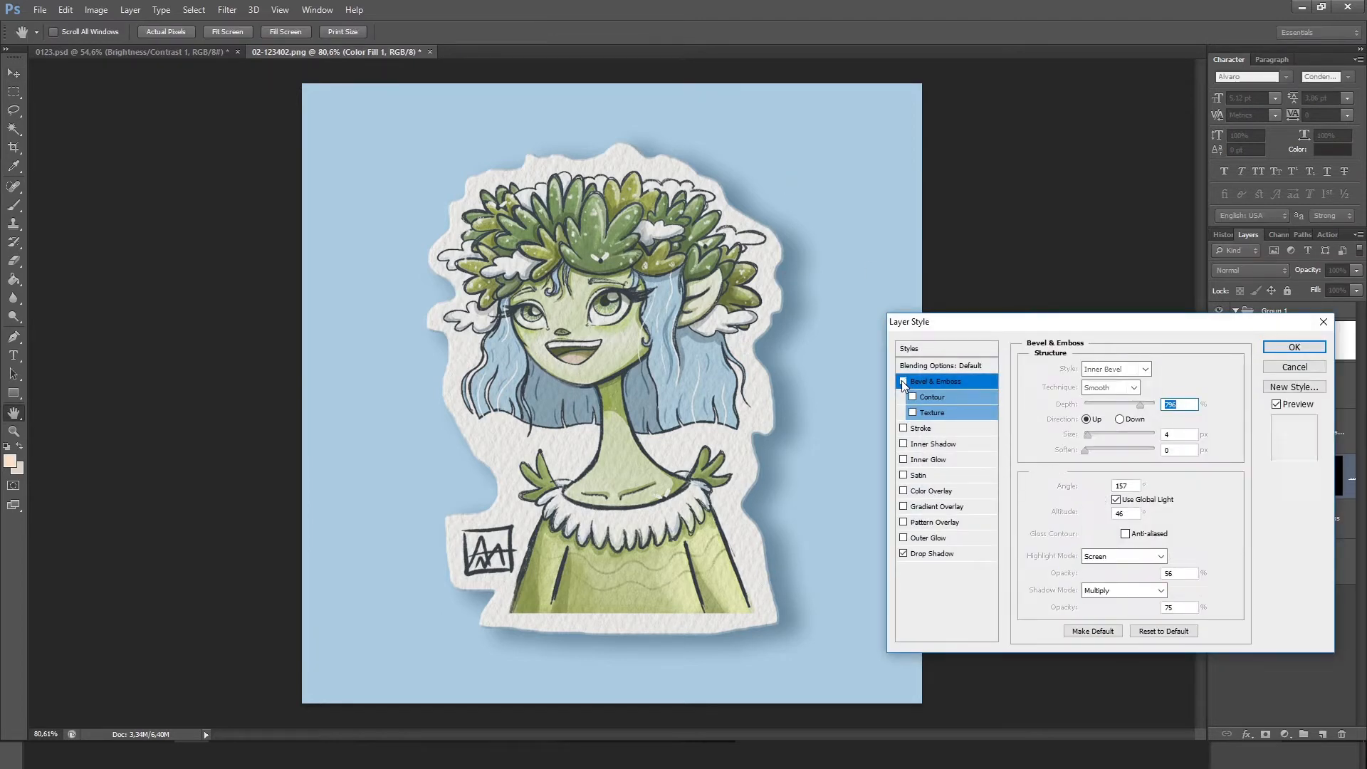
pyautogui.click(927, 449)
pyautogui.click(1150, 409)
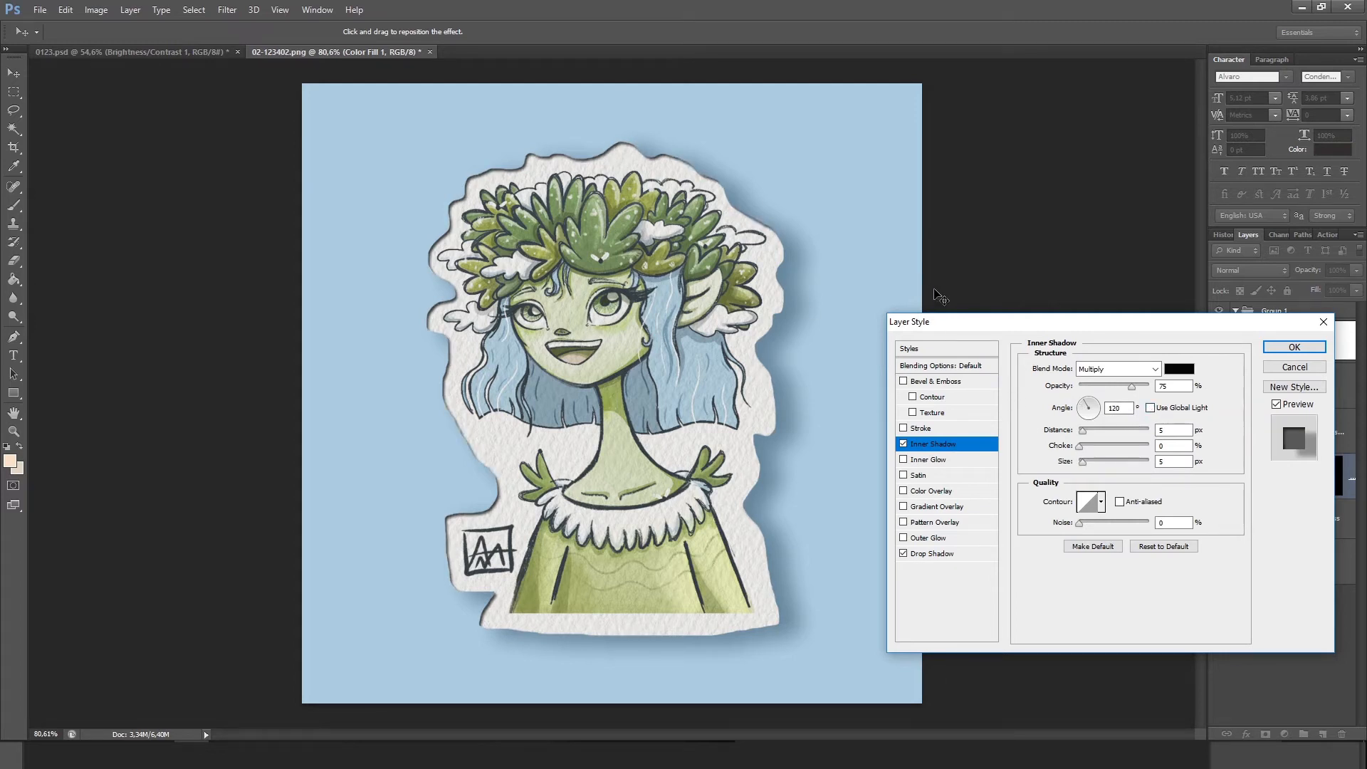
# - Set the inner shadow's size to 0 px, its distance to 7 px and its angle to -19°
pyautogui.moveTo(1100, 409); pyautogui.dragTo(1103, 417)
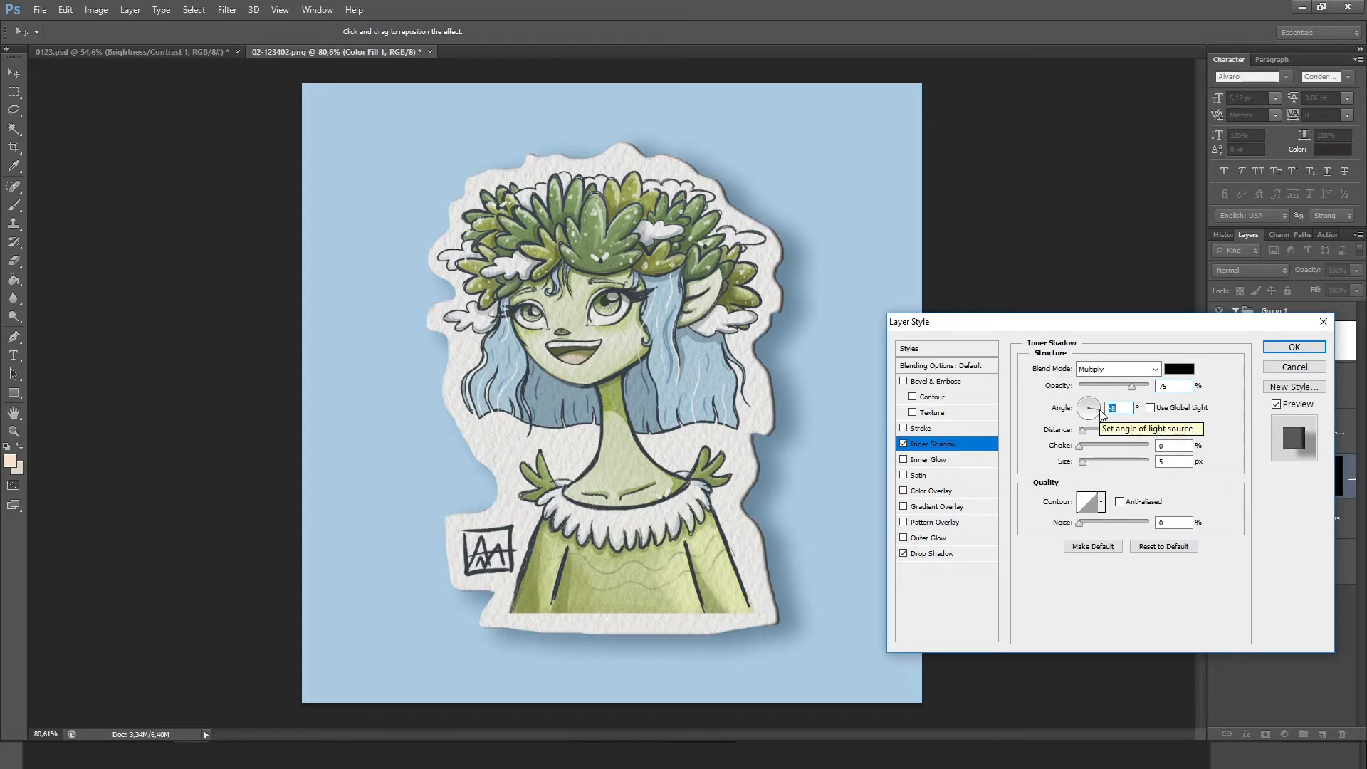
pyautogui.click(1172, 462)
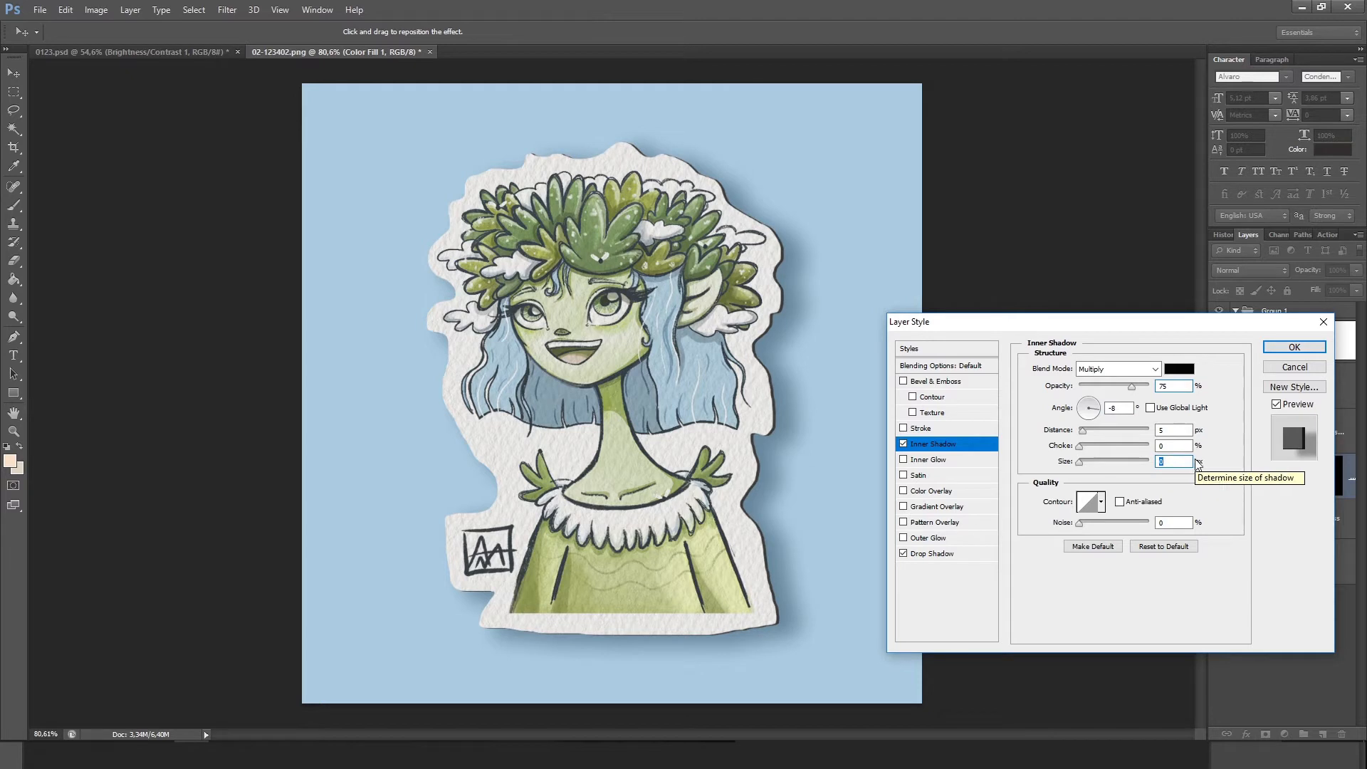
pyautogui.click(1168, 430)
pyautogui.press('Up')
pyautogui.press('Up')
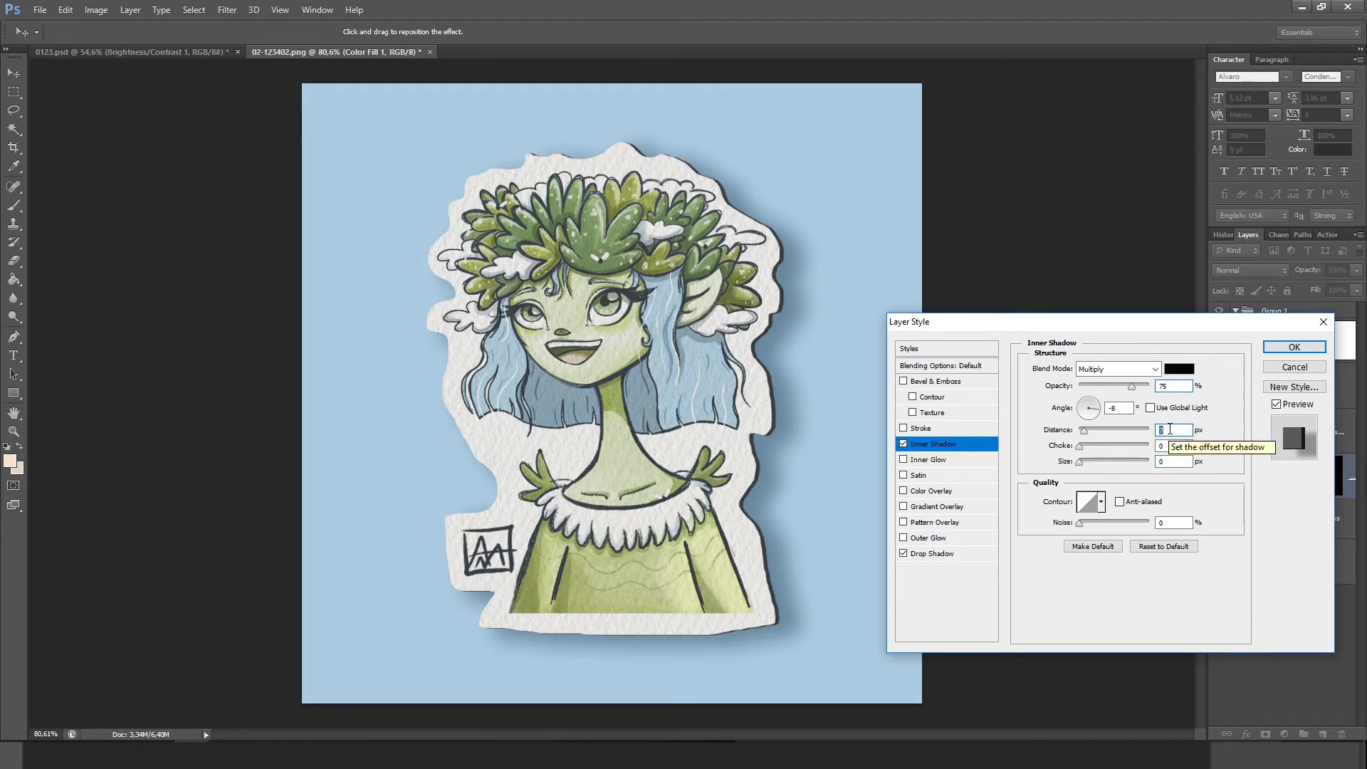
pyautogui.click(1131, 408)
pyautogui.scroll(4, 1131, 409)
pyautogui.scroll(-20, 1132, 409)
pyautogui.scroll(15, 1132, 410)
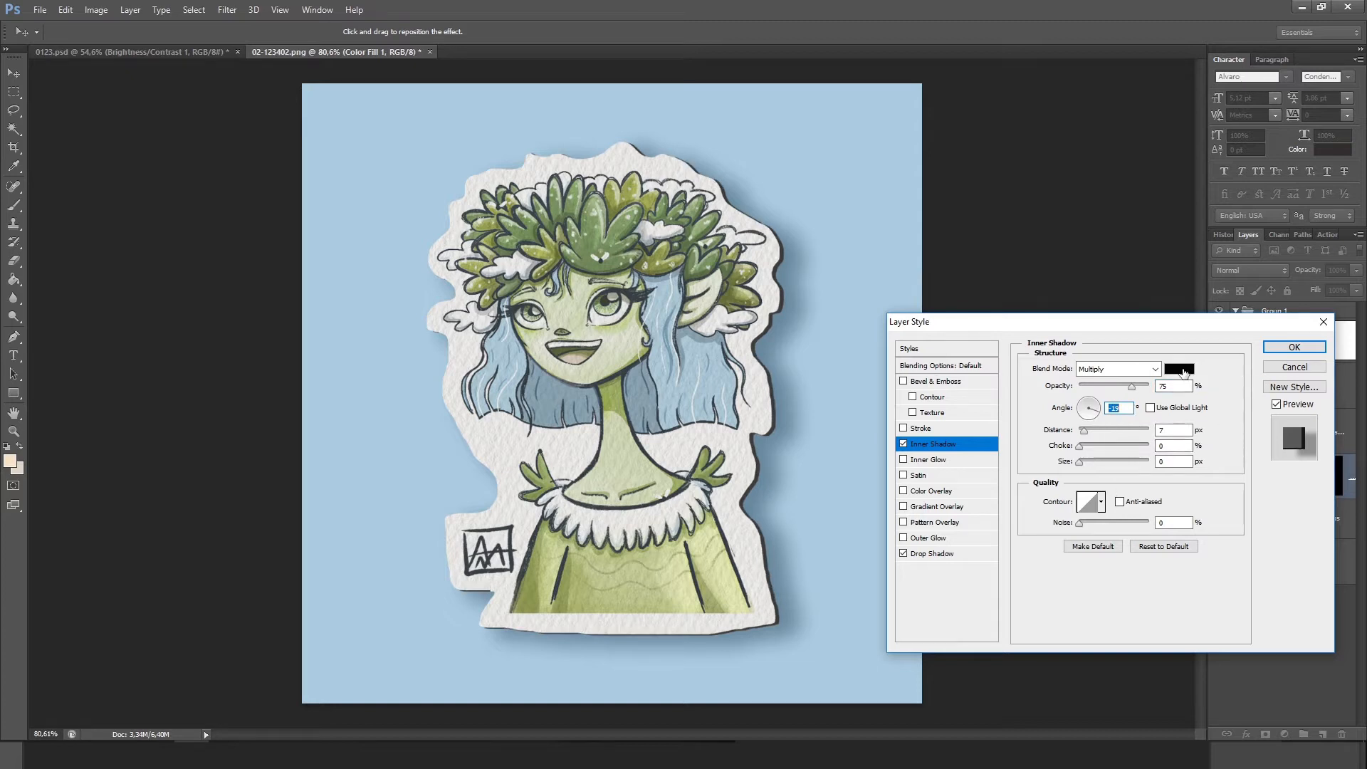
# - Sample a light grey-blue from the character's hair as the inner shadow colour and fine-tune the shadow's offset
pyautogui.click(1179, 369)
pyautogui.click(658, 393)
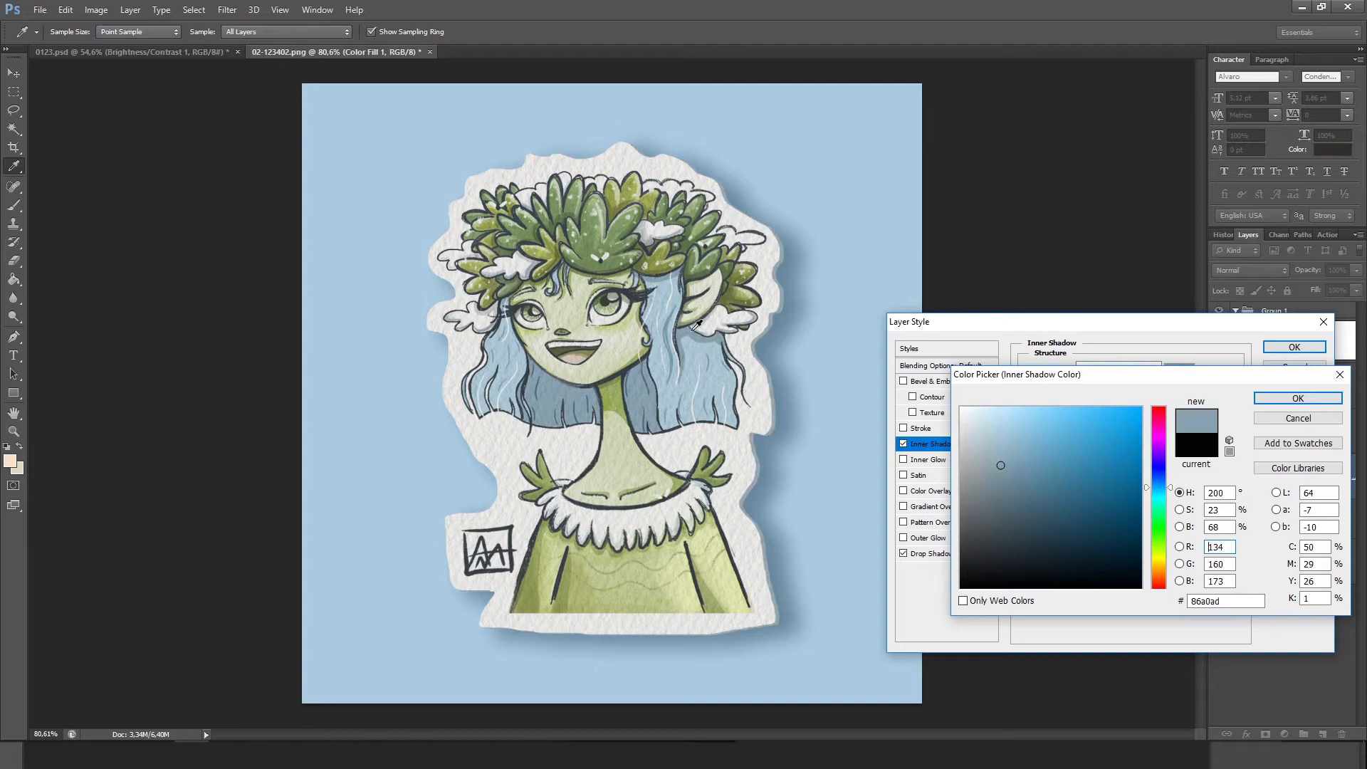
pyautogui.click(721, 376)
pyautogui.click(675, 364)
pyautogui.click(1298, 398)
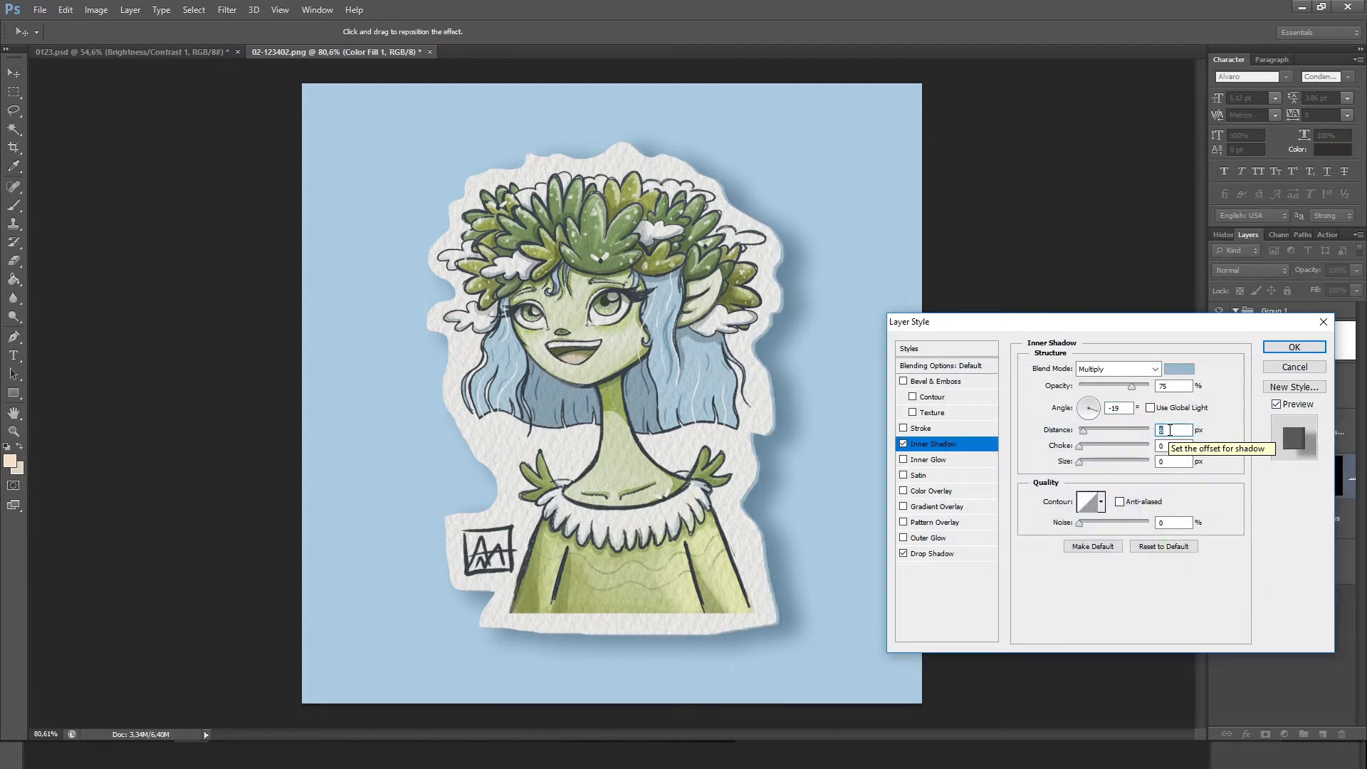
pyautogui.click(1083, 407)
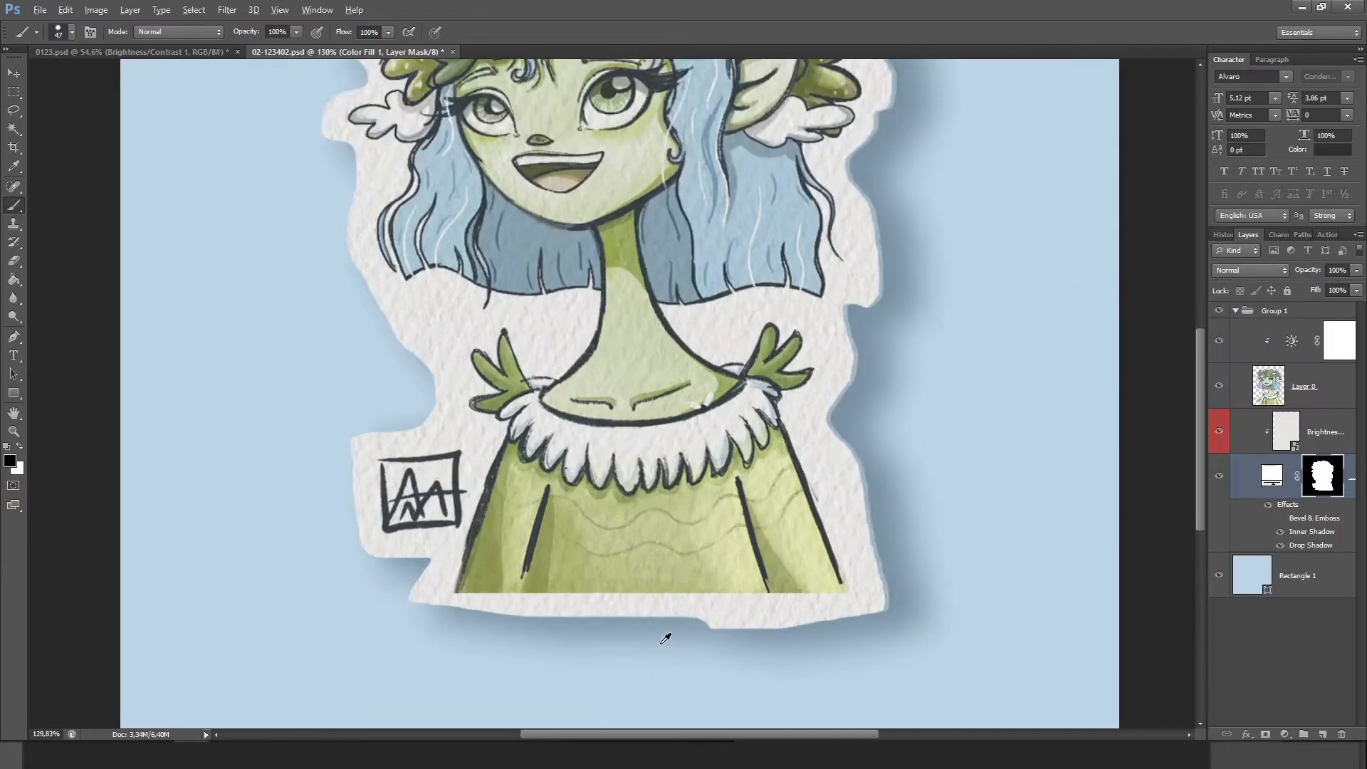
# - Select the strip below the character's lower edge and paint it black on the backing's mask to trim the paper flush, then deselect
pyautogui.scroll(-2, 665, 634)
pyautogui.press('m')
pyautogui.moveTo(309, 574)
pyautogui.mouseDown()
pyautogui.moveTo(877, 681)
pyautogui.moveTo(1035, 688)
pyautogui.mouseUp()
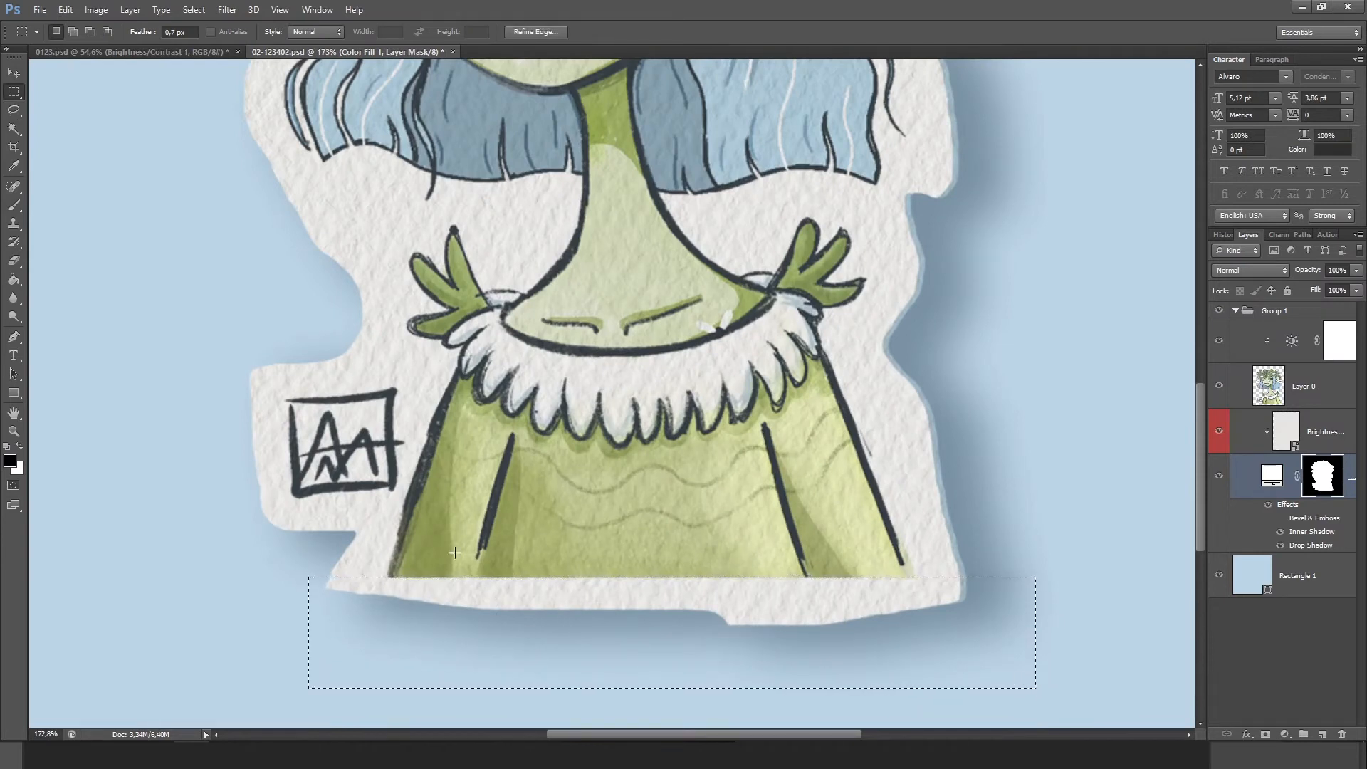
pyautogui.click(12, 207)
pyautogui.moveTo(354, 585)
pyautogui.mouseDown()
pyautogui.moveTo(821, 602)
pyautogui.moveTo(781, 613)
pyautogui.mouseUp()
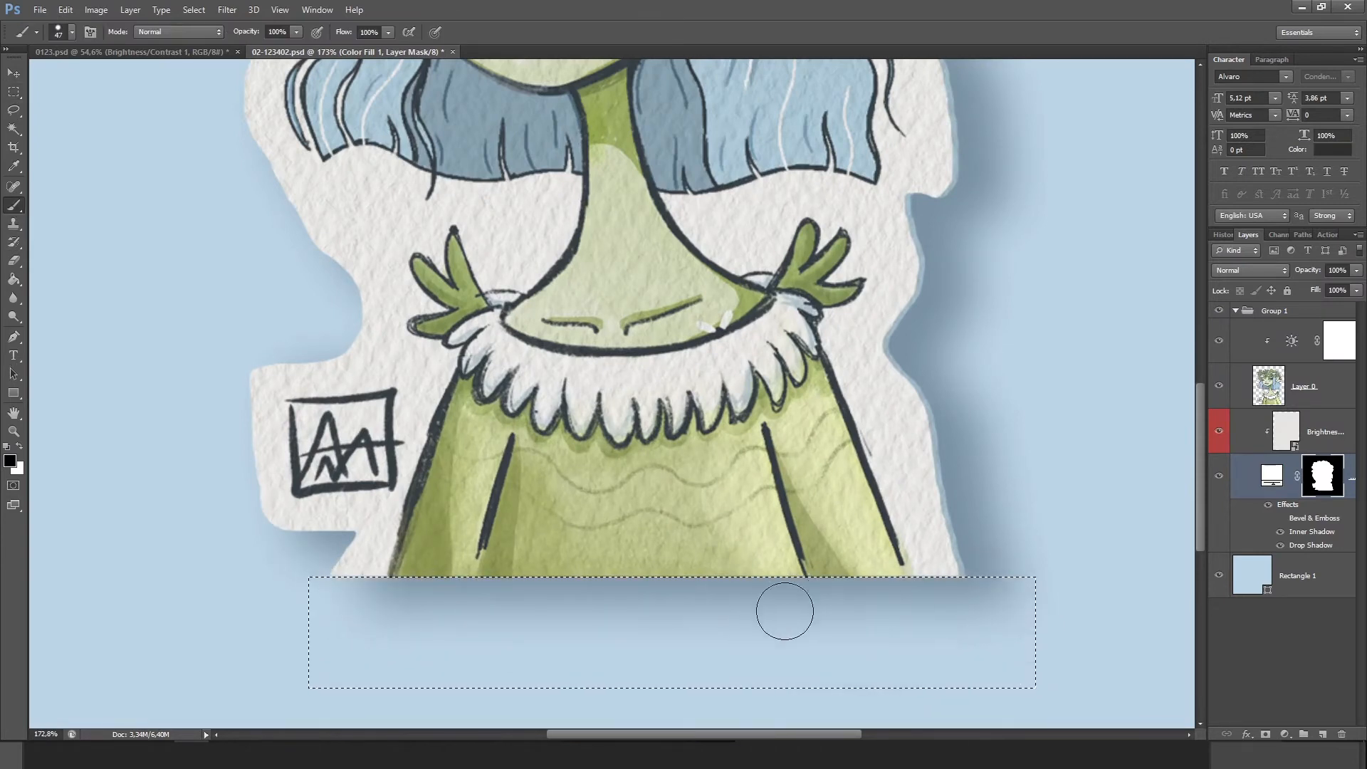
pyautogui.press('m')
pyautogui.click(180, 329)
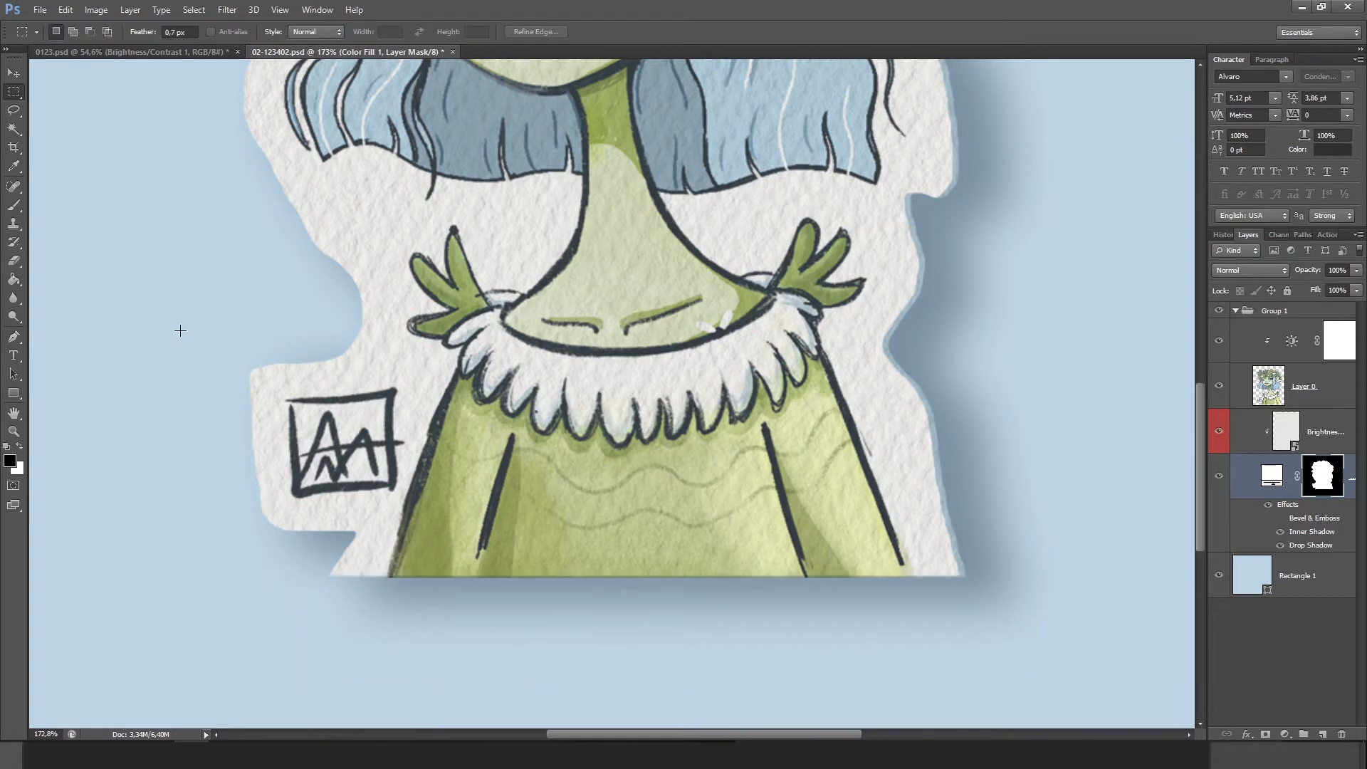
# - Adjust the brush settings and touch up the backing's mask along the lower-left edge near the signature
pyautogui.press('b')
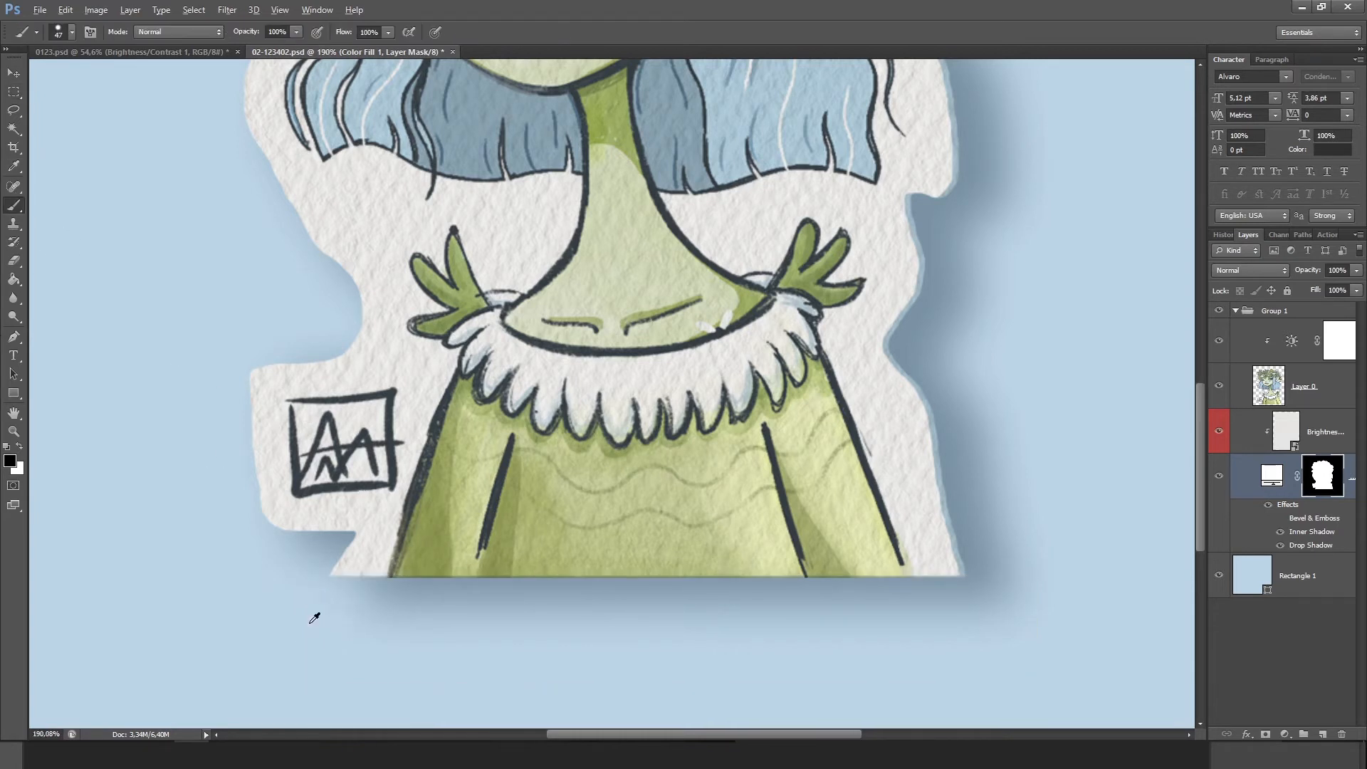
pyautogui.scroll(3, 310, 605)
pyautogui.click(72, 32)
pyautogui.click(32, 77)
pyautogui.click(27, 77)
pyautogui.click(336, 511)
pyautogui.scroll(-5, 370, 578)
pyautogui.scroll(4, 815, 541)
pyautogui.scroll(-4, 851, 501)
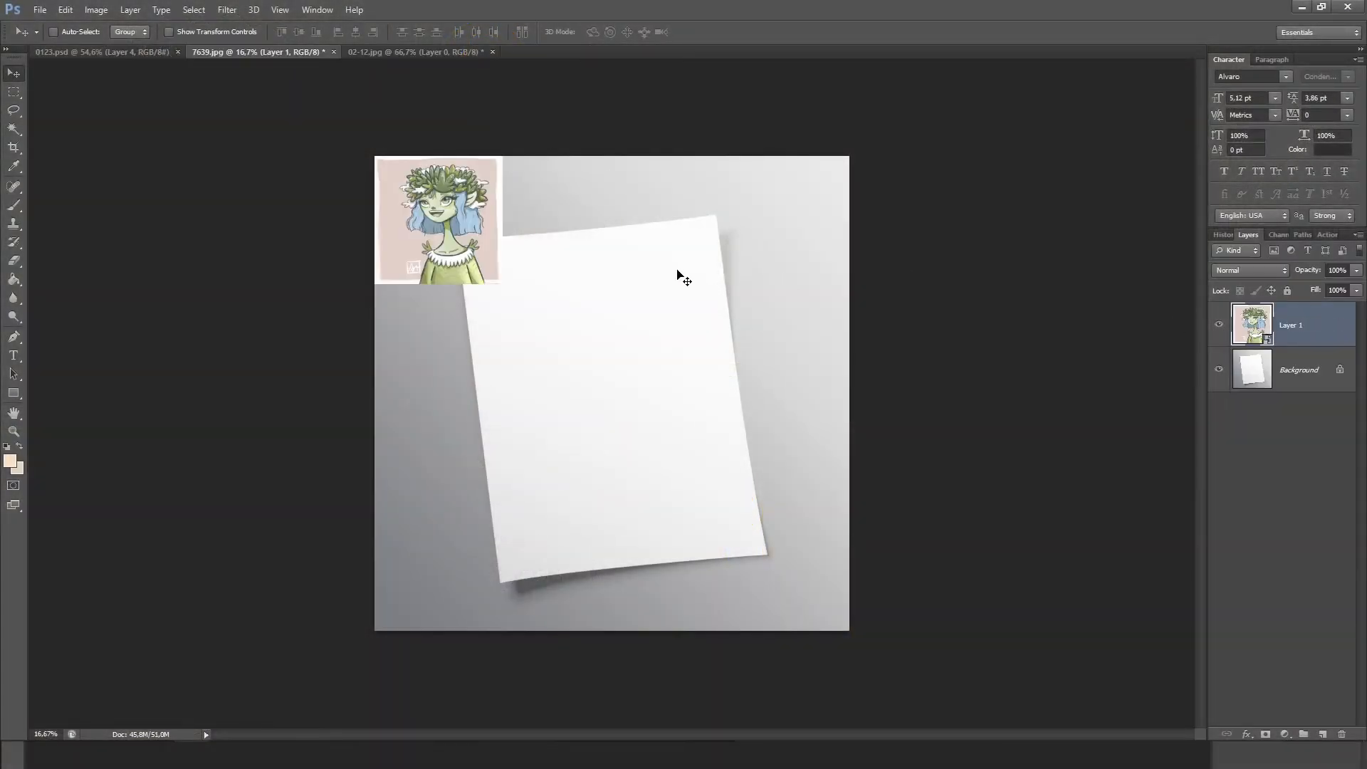
# - Move the artwork onto the white sheet in 7639.jpg, enlarge it and rotate it about -9° to follow the sheet's tilt
pyautogui.hotkey('ctrl', 't')
pyautogui.moveTo(472, 254); pyautogui.dragTo(624, 444)
pyautogui.moveTo(655, 345); pyautogui.dragTo(676, 323)
pyautogui.moveTo(689, 312); pyautogui.dragTo(671, 294)
pyautogui.moveTo(651, 328); pyautogui.dragTo(742, 222)
pyautogui.scroll(2, 709, 300)
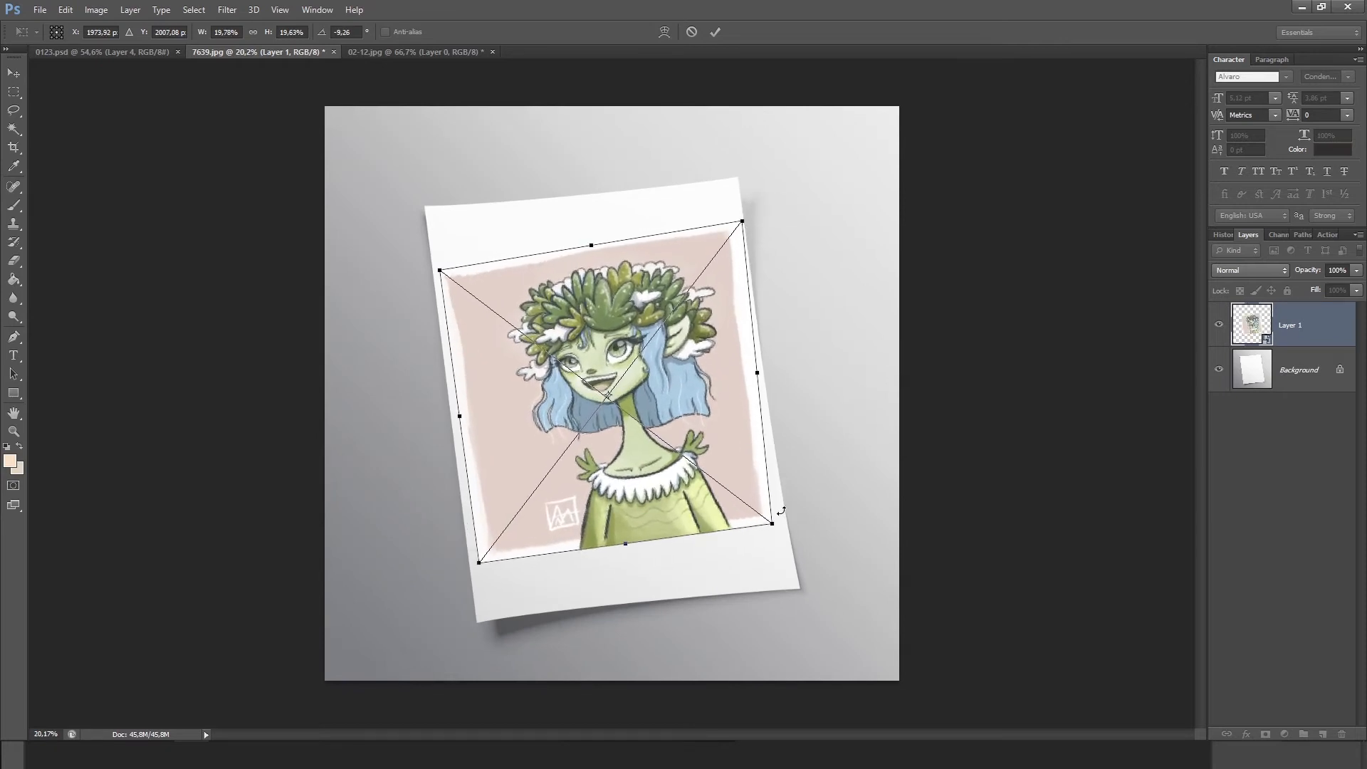
# - Distort the artwork's corners to match the sheet's perspective and shrink it slightly to leave a side margin
pyautogui.moveTo(777, 528); pyautogui.dragTo(789, 520)
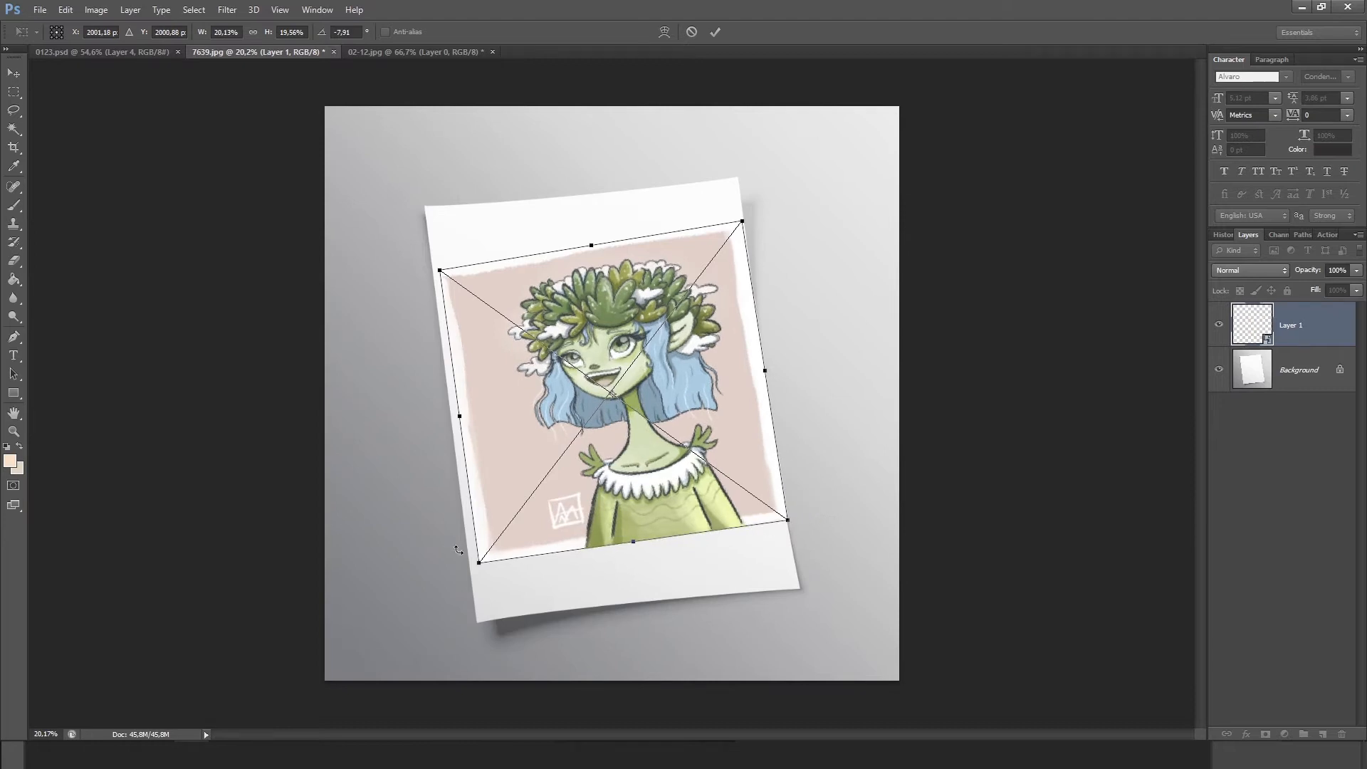
pyautogui.moveTo(479, 563); pyautogui.dragTo(470, 558)
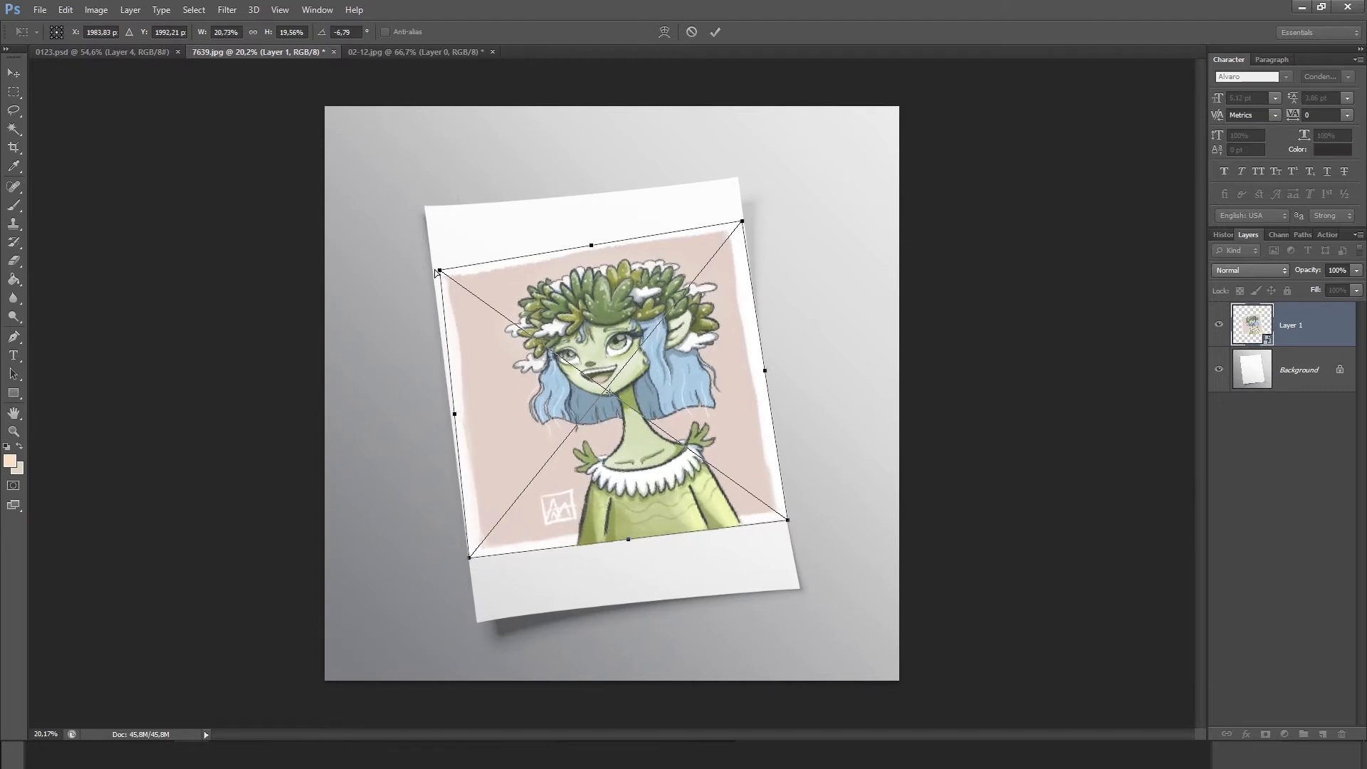
pyautogui.moveTo(439, 270); pyautogui.dragTo(431, 246)
pyautogui.moveTo(787, 520); pyautogui.dragTo(788, 529)
pyautogui.press('Return')
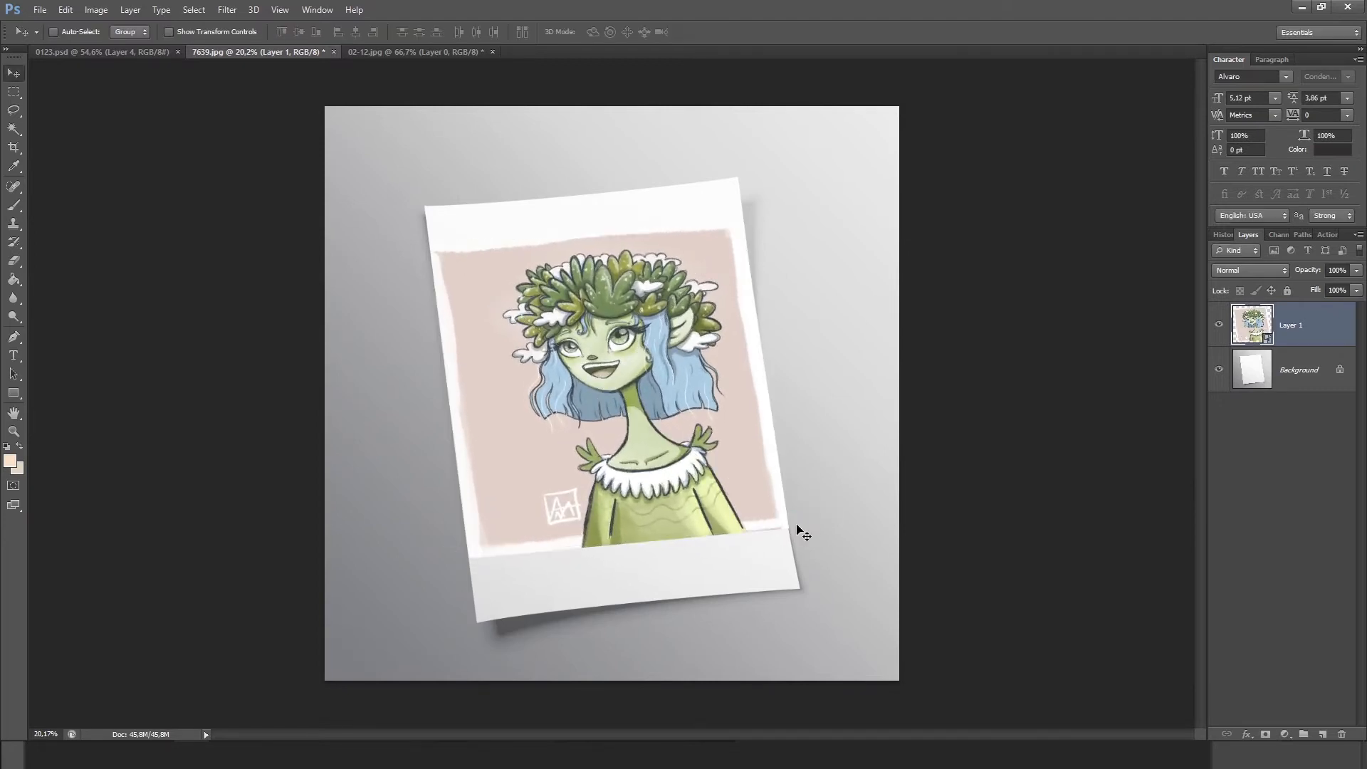
pyautogui.hotkey('ctrl', 't')
pyautogui.moveTo(733, 219); pyautogui.dragTo(724, 230)
pyautogui.press('Return')
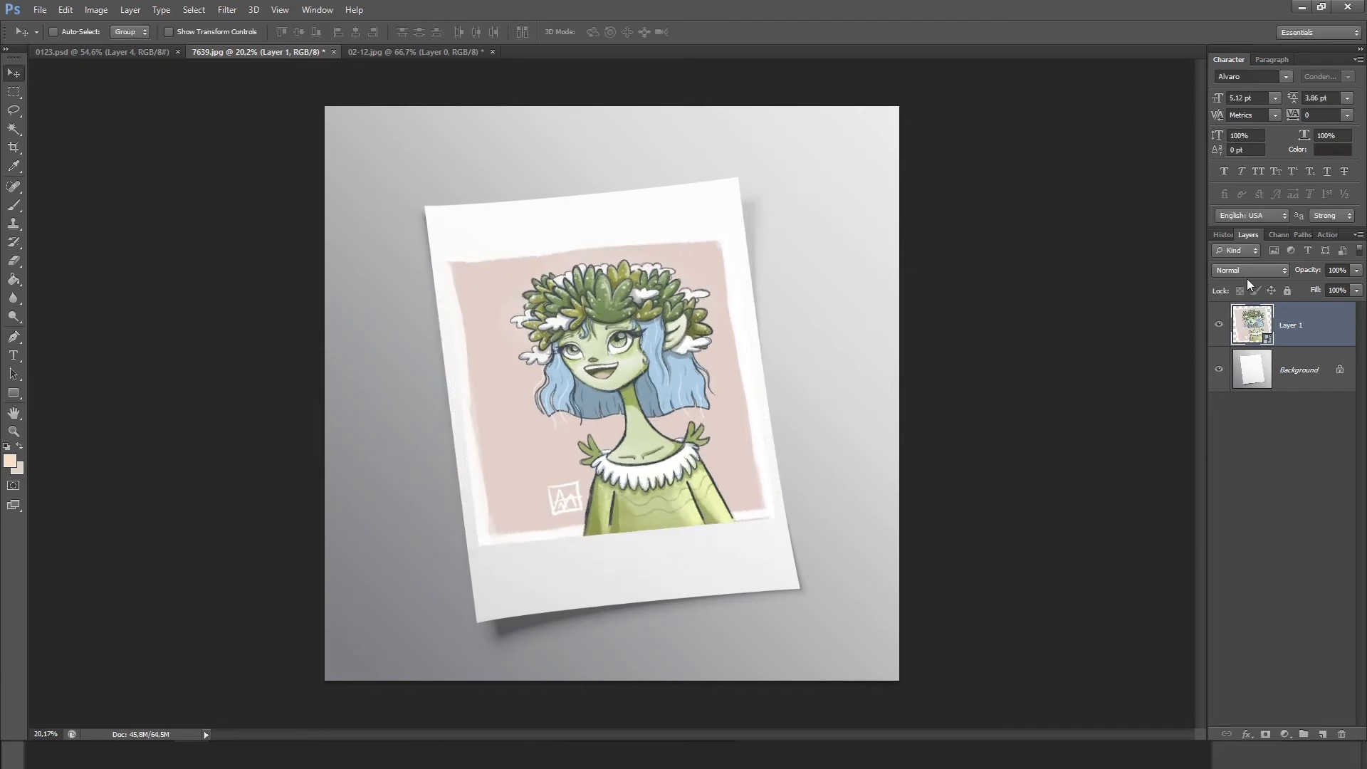
# - Set the artwork layer's blend mode to Darken and check the result up close
pyautogui.click(1249, 270)
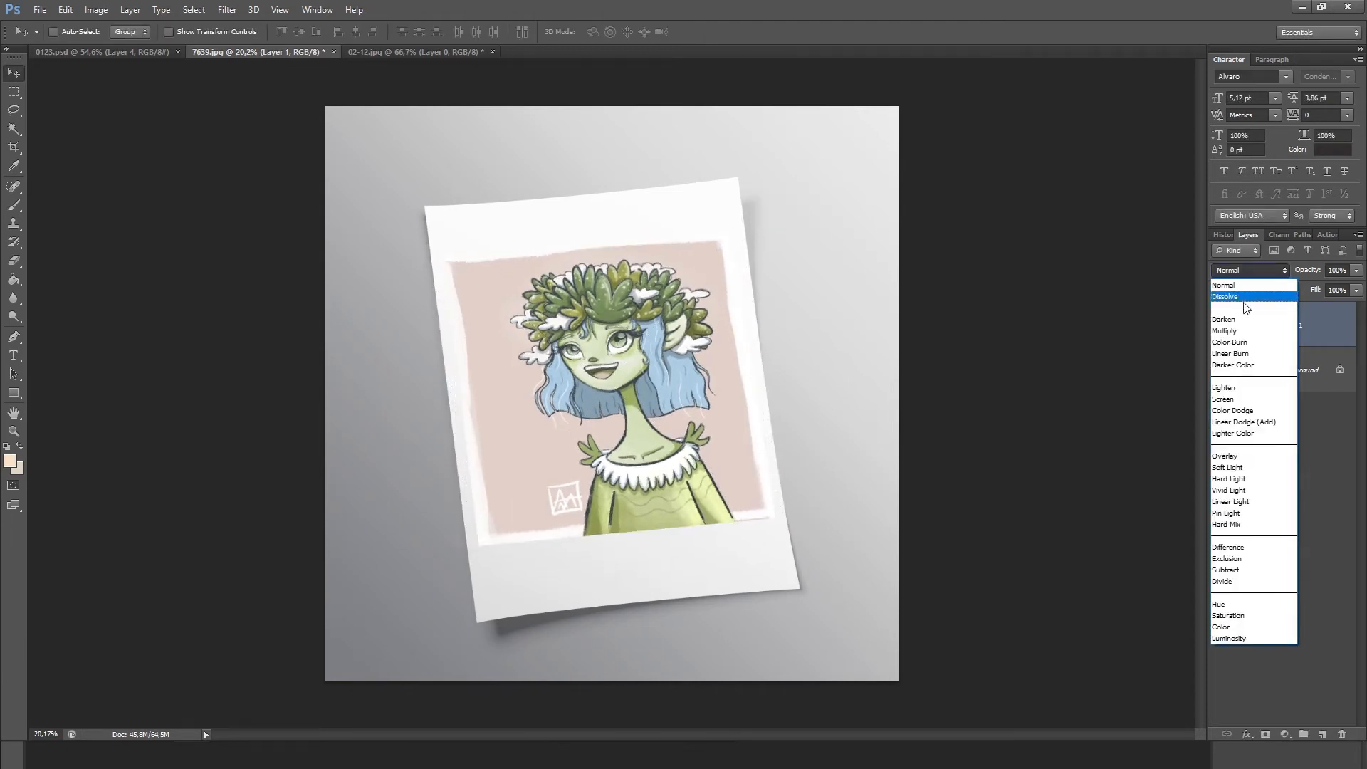
pyautogui.click(1241, 303)
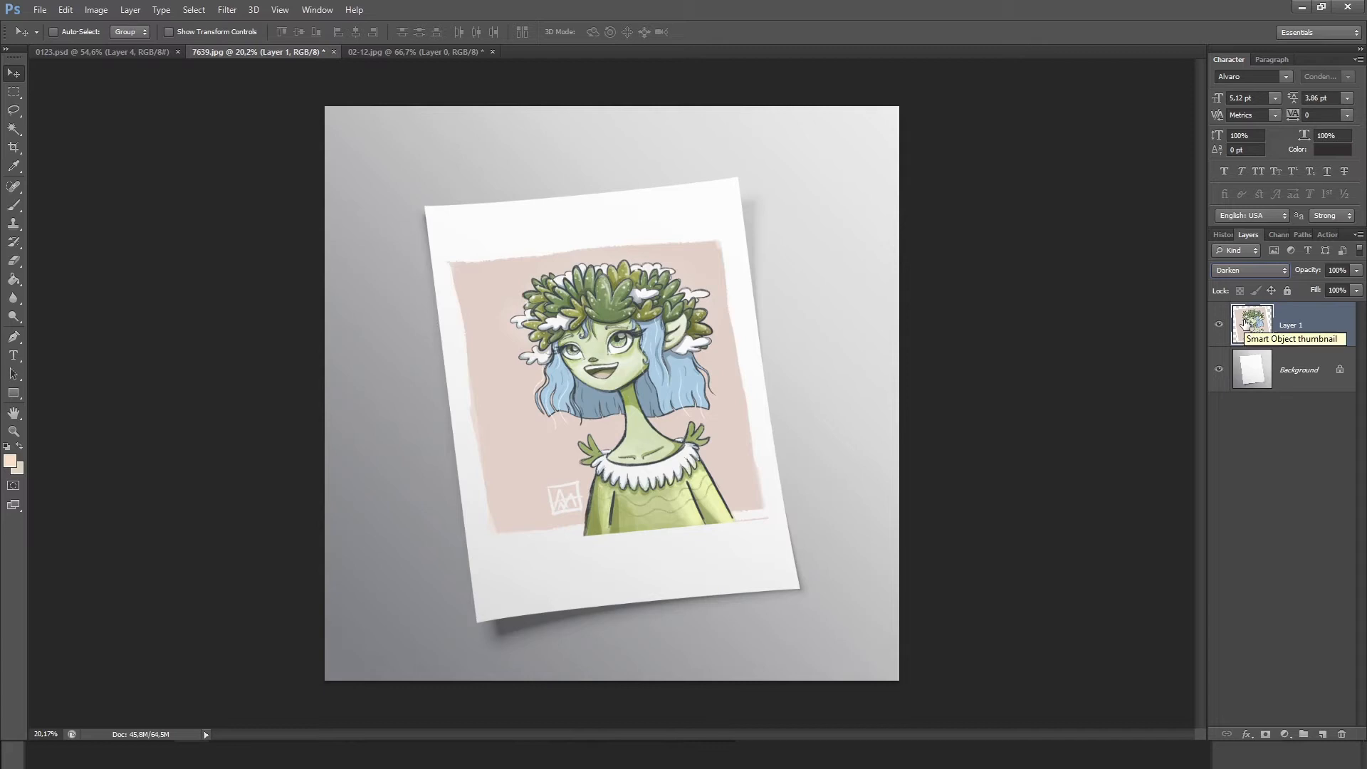
pyautogui.scroll(2, 654, 374)
pyautogui.press('alt')
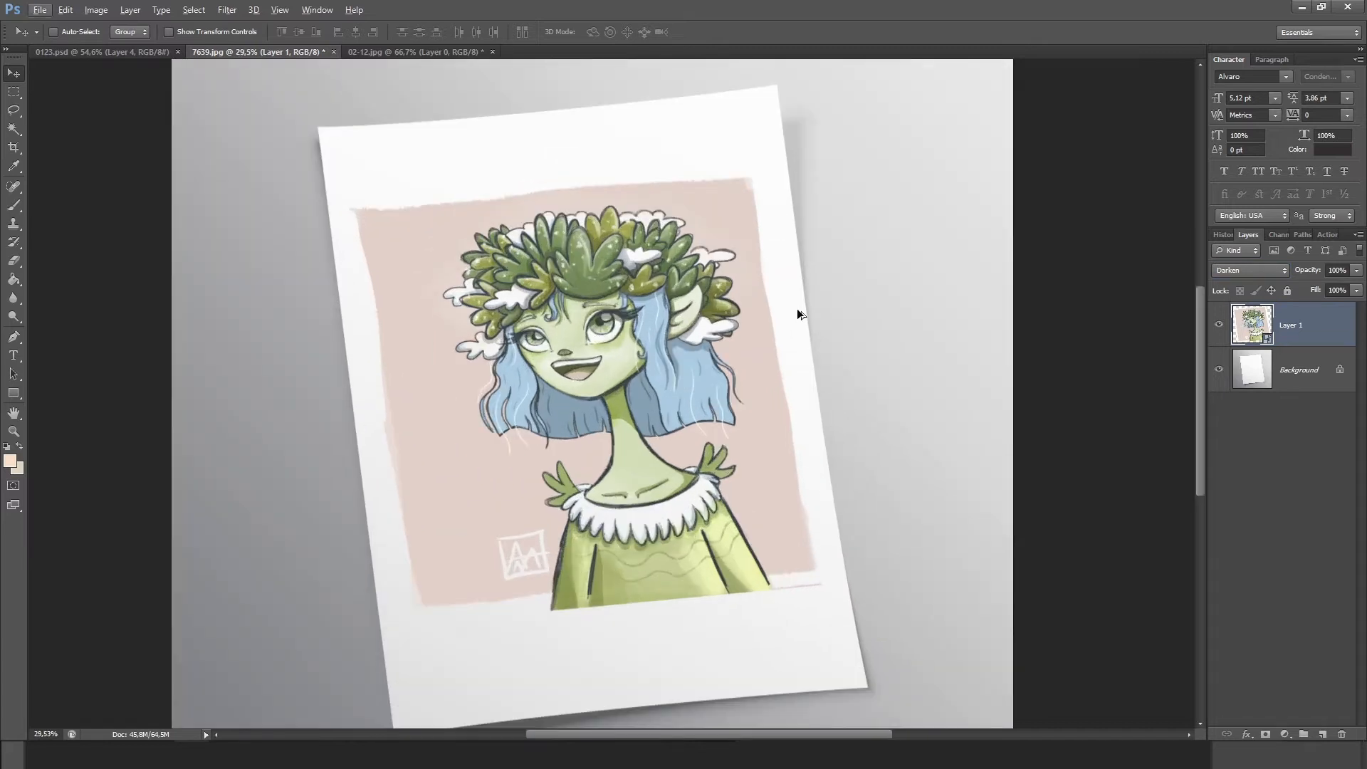
pyautogui.scroll(-1, 640, 650)
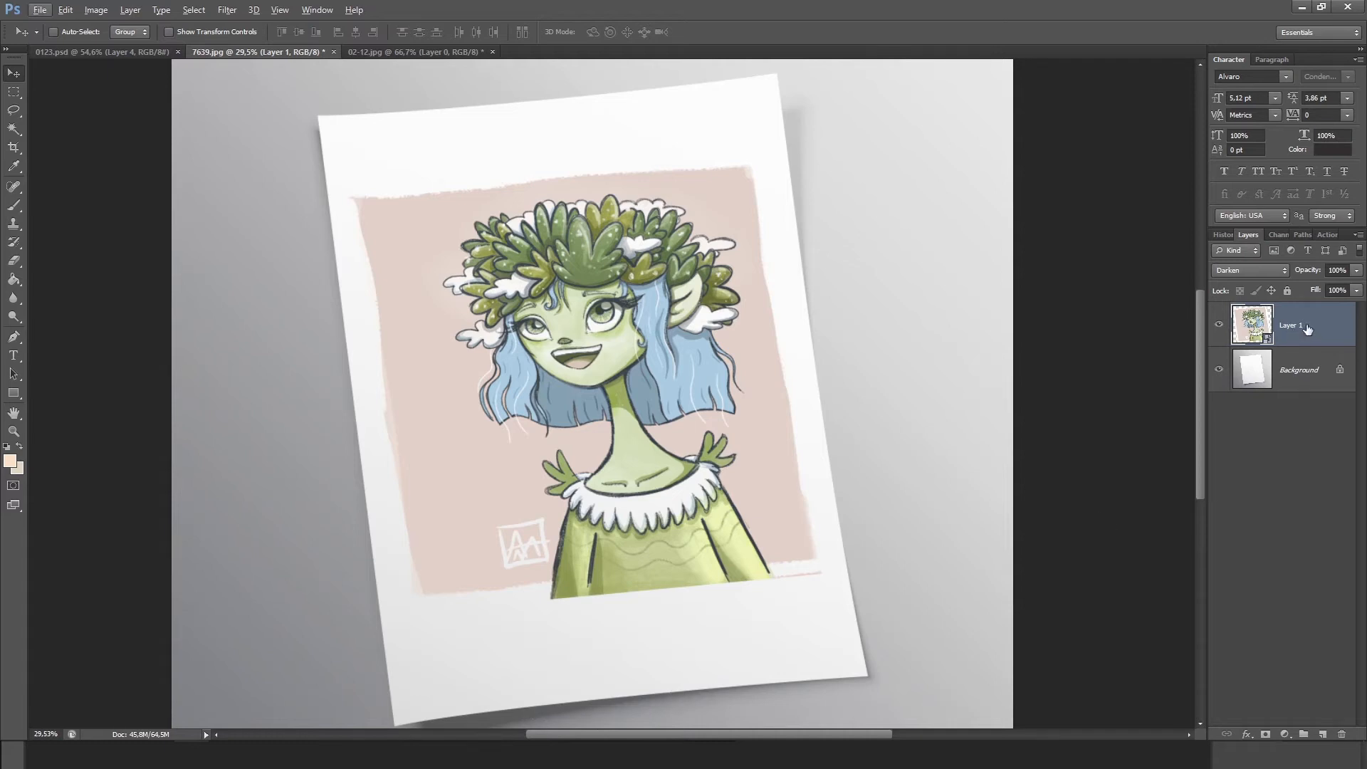
# - Warp the artwork by bending its upper and lower edges slightly downward to follow the curl of the sheet
pyautogui.click(71, 11)
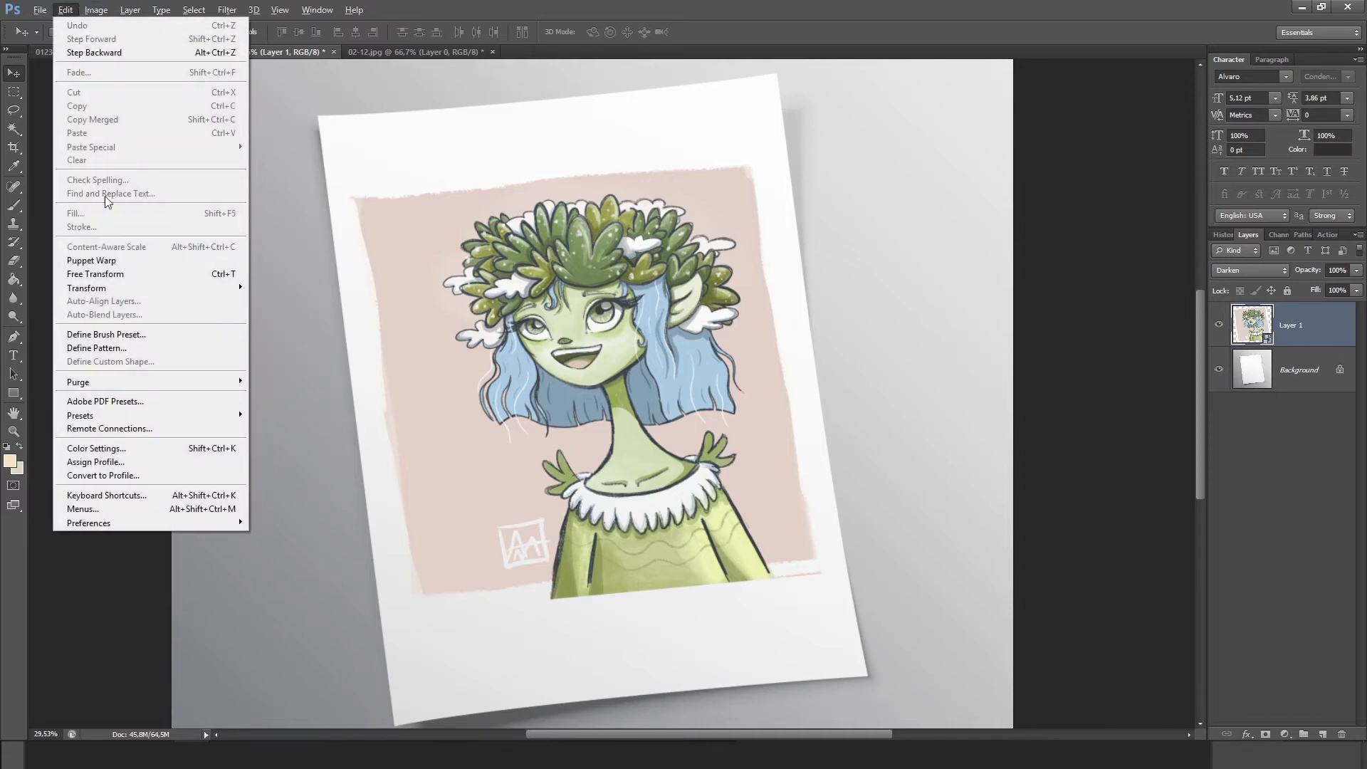
pyautogui.moveTo(154, 292)
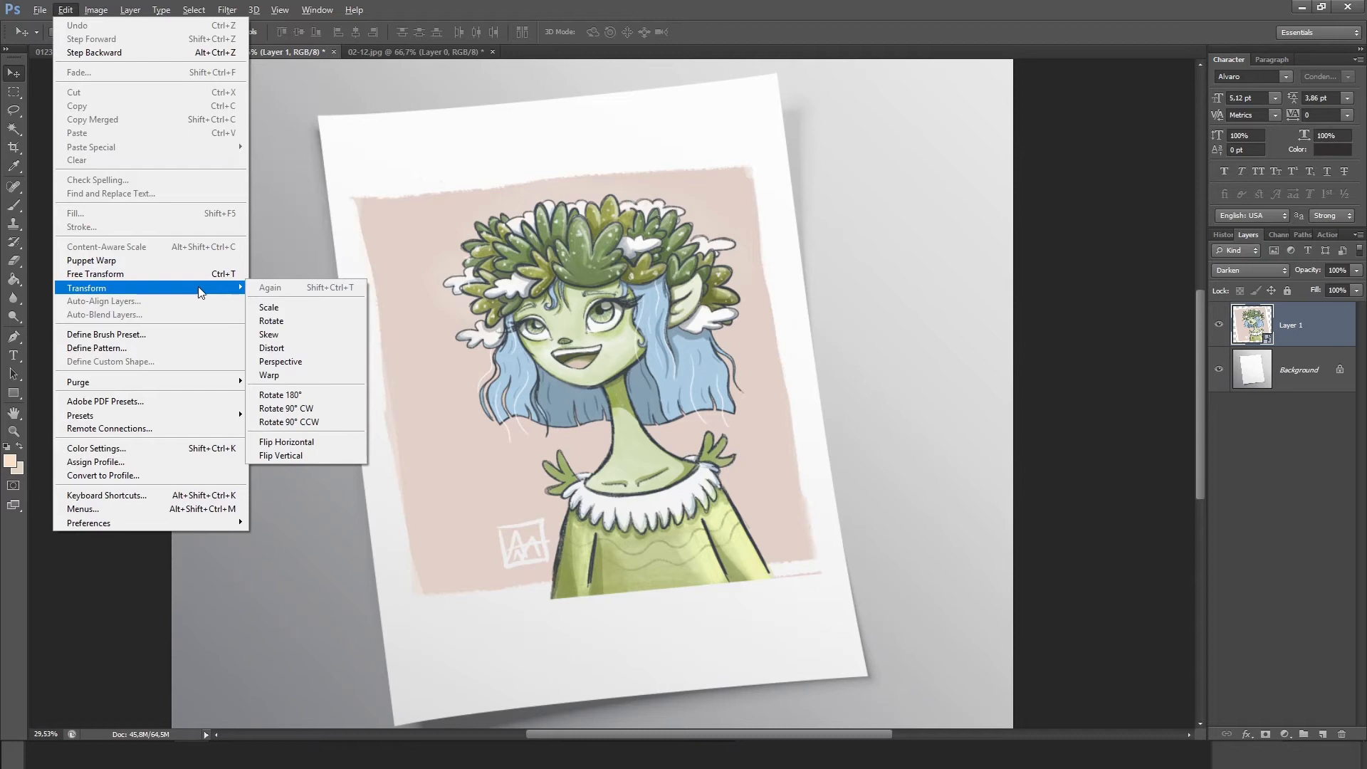
pyautogui.click(291, 376)
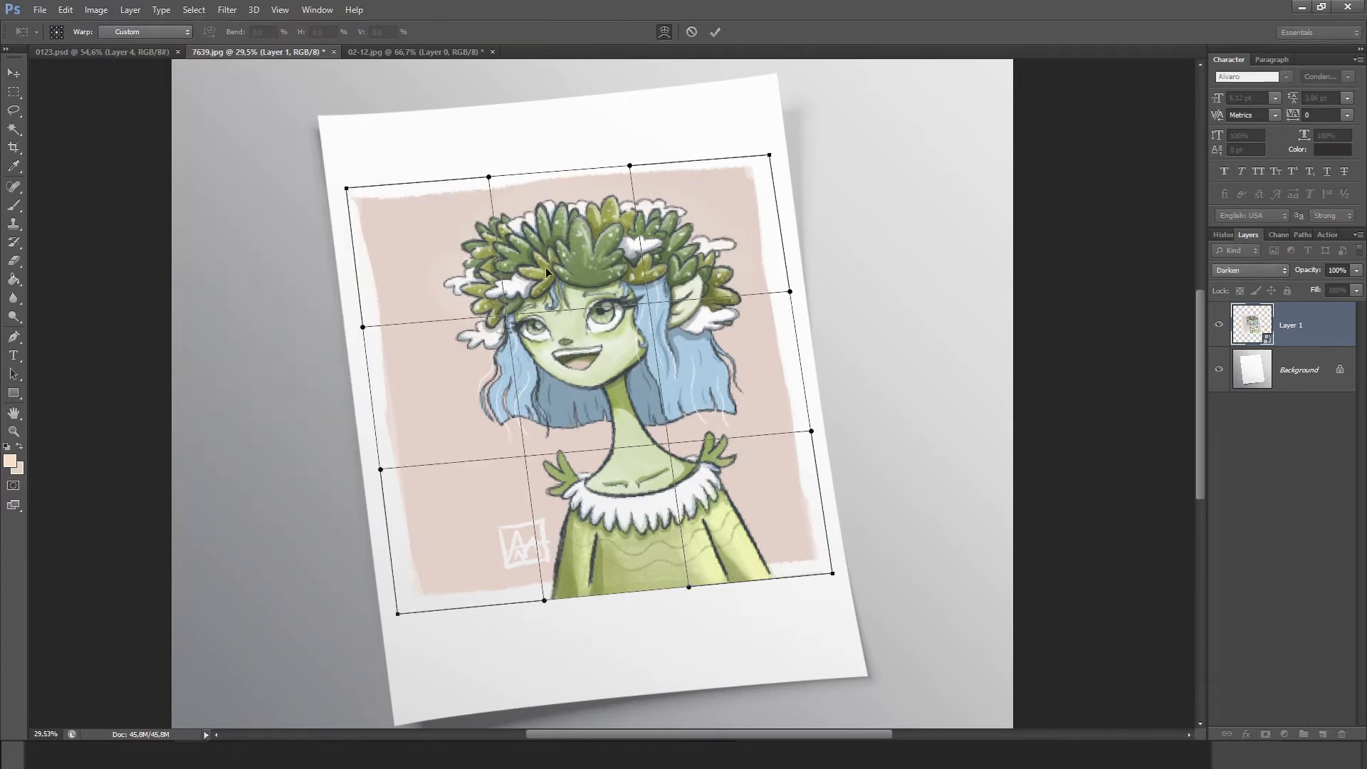
pyautogui.moveTo(629, 165); pyautogui.dragTo(628, 171)
pyautogui.moveTo(490, 181); pyautogui.dragTo(492, 187)
pyautogui.moveTo(545, 604); pyautogui.dragTo(547, 610)
pyautogui.moveTo(688, 588); pyautogui.dragTo(690, 593)
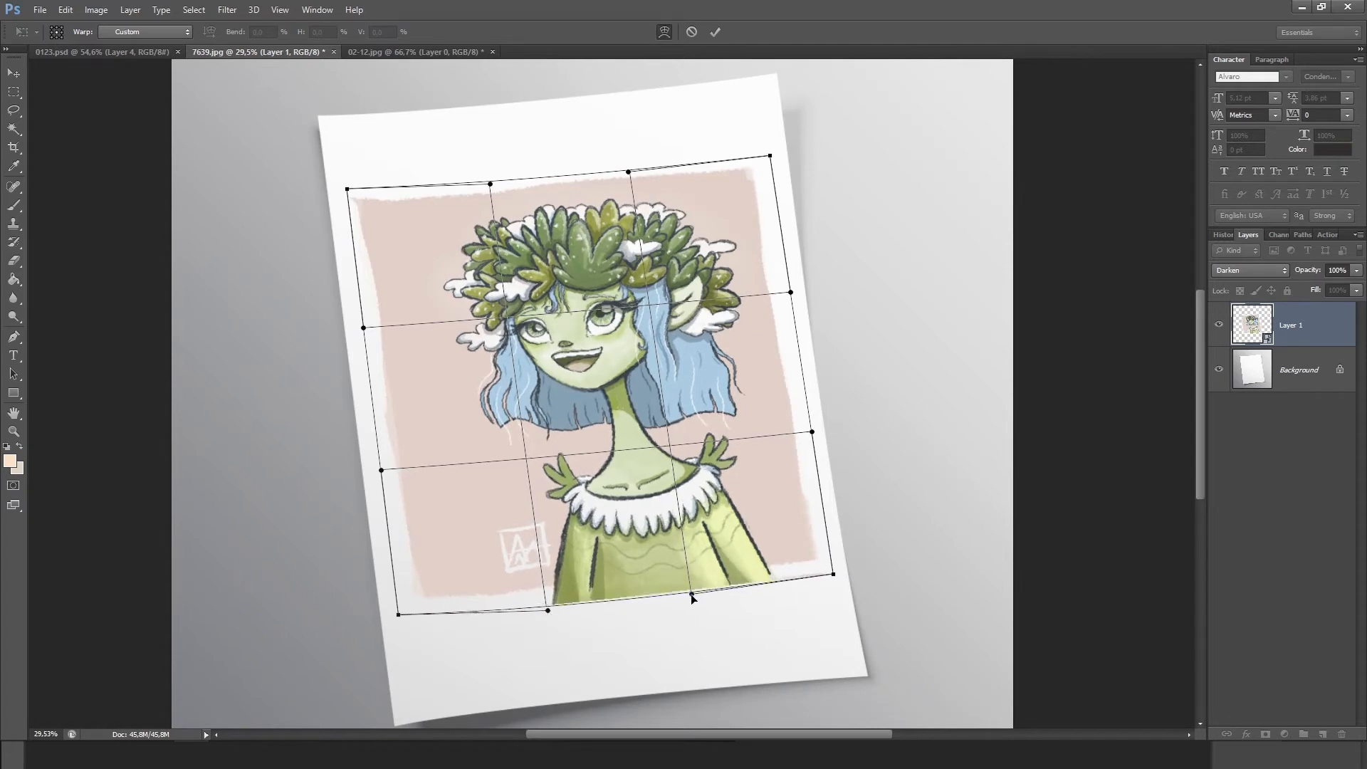
pyautogui.scroll(-2, 576, 618)
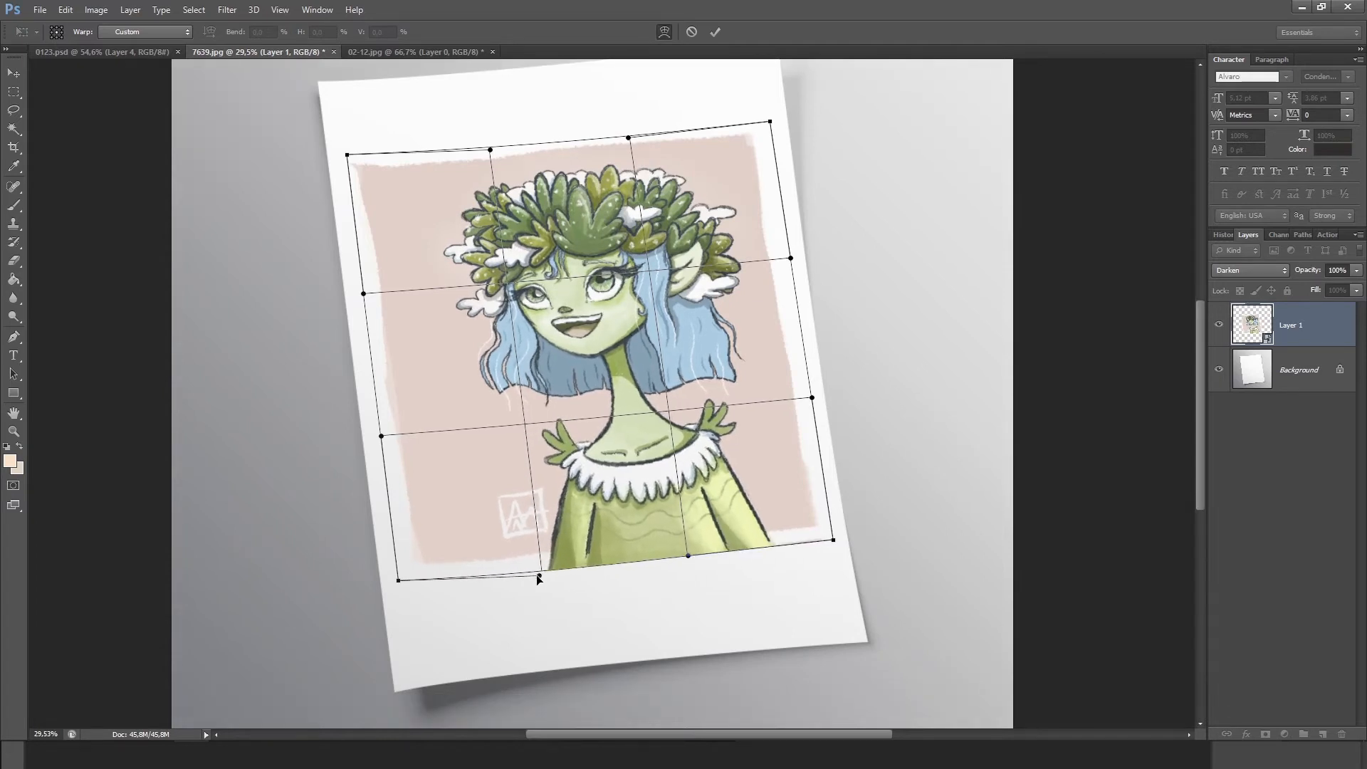
pyautogui.press('Return')
# - Raise the artwork's lower edge slightly with Free Transform
pyautogui.hotkey('ctrl', 't')
pyautogui.moveTo(614, 570); pyautogui.dragTo(611, 562)
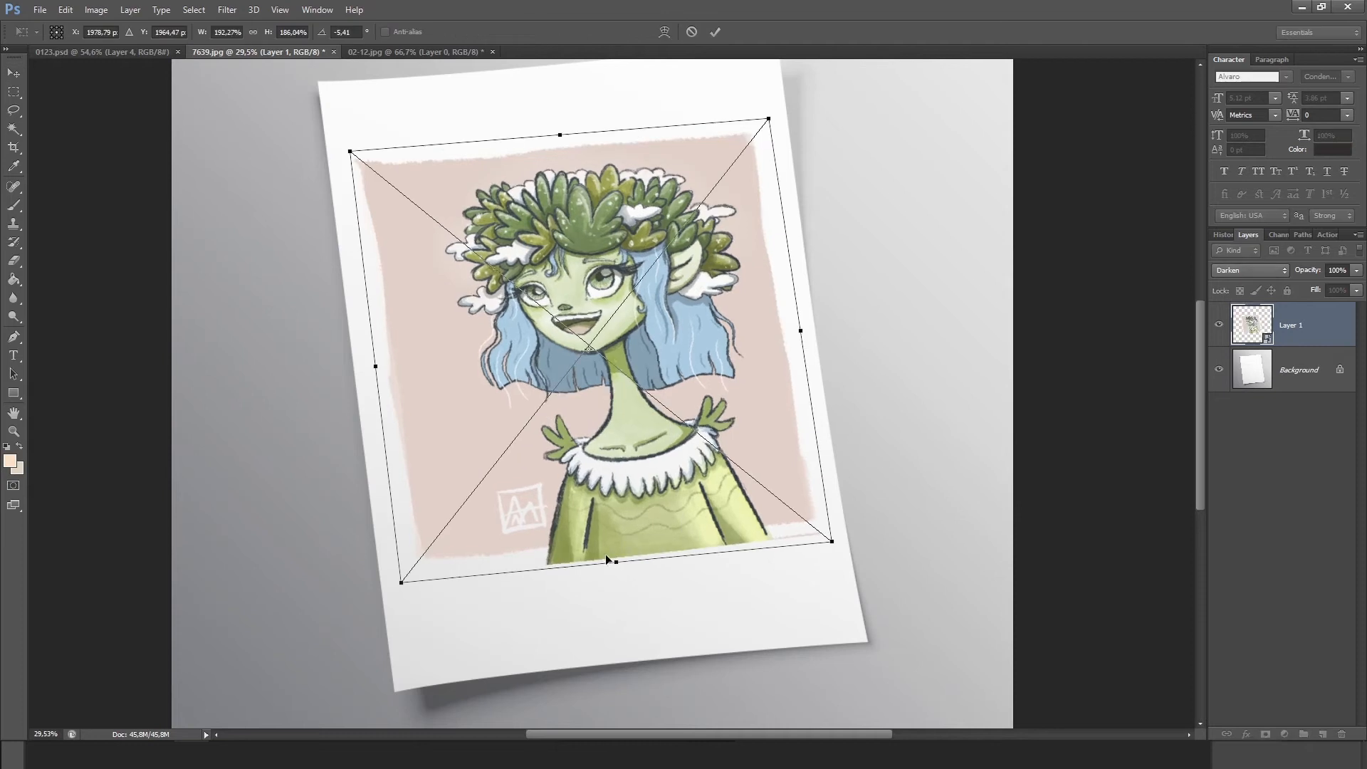
pyautogui.press('Return')
# - Add a layer mask to the artwork and paint out the stray line near its lower-right corner
pyautogui.click(1264, 734)
pyautogui.click(15, 205)
pyautogui.scroll(2, 658, 568)
pyautogui.scroll(1, 709, 567)
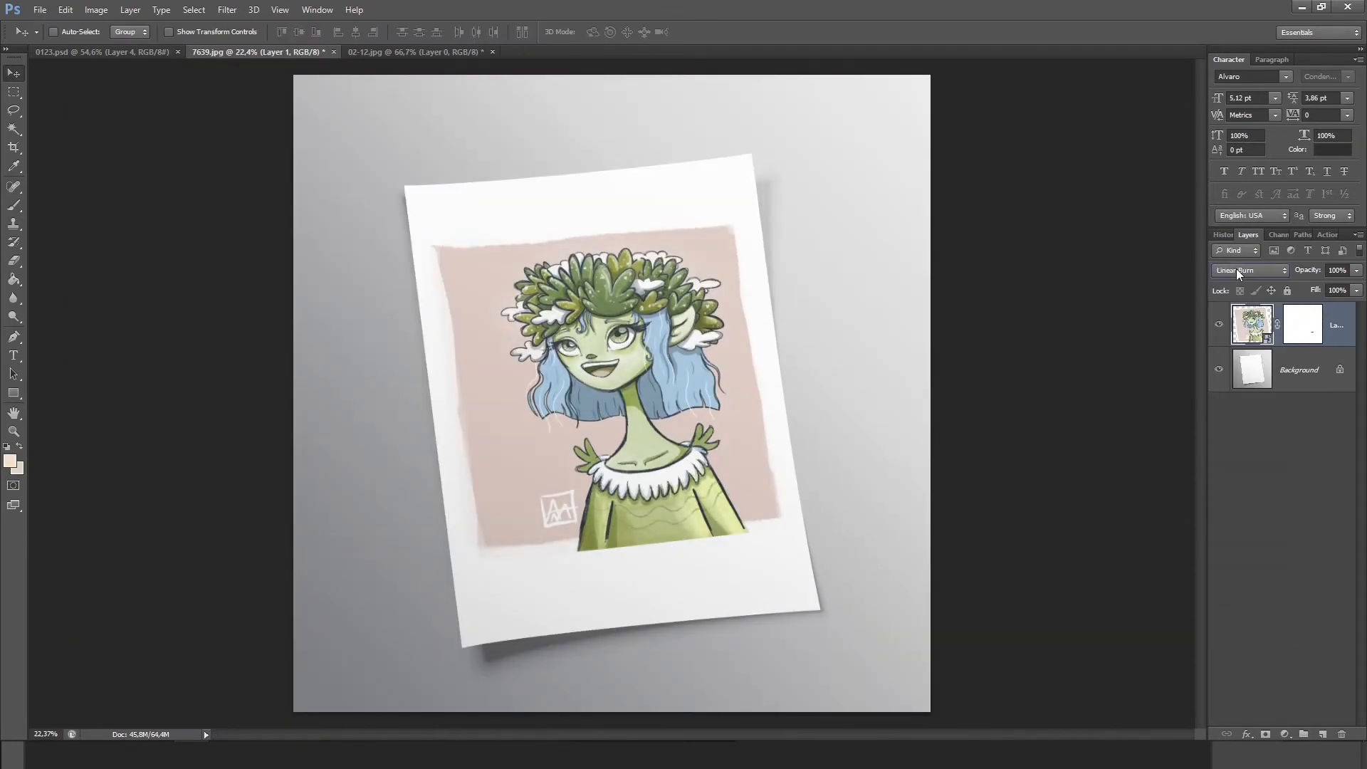
# - Compare different blend modes, including Linear Burn, on the artwork layer
pyautogui.scroll(-10, 1235, 270)
pyautogui.click(1236, 269)
pyautogui.click(1237, 271)
pyautogui.scroll(19, 1241, 270)
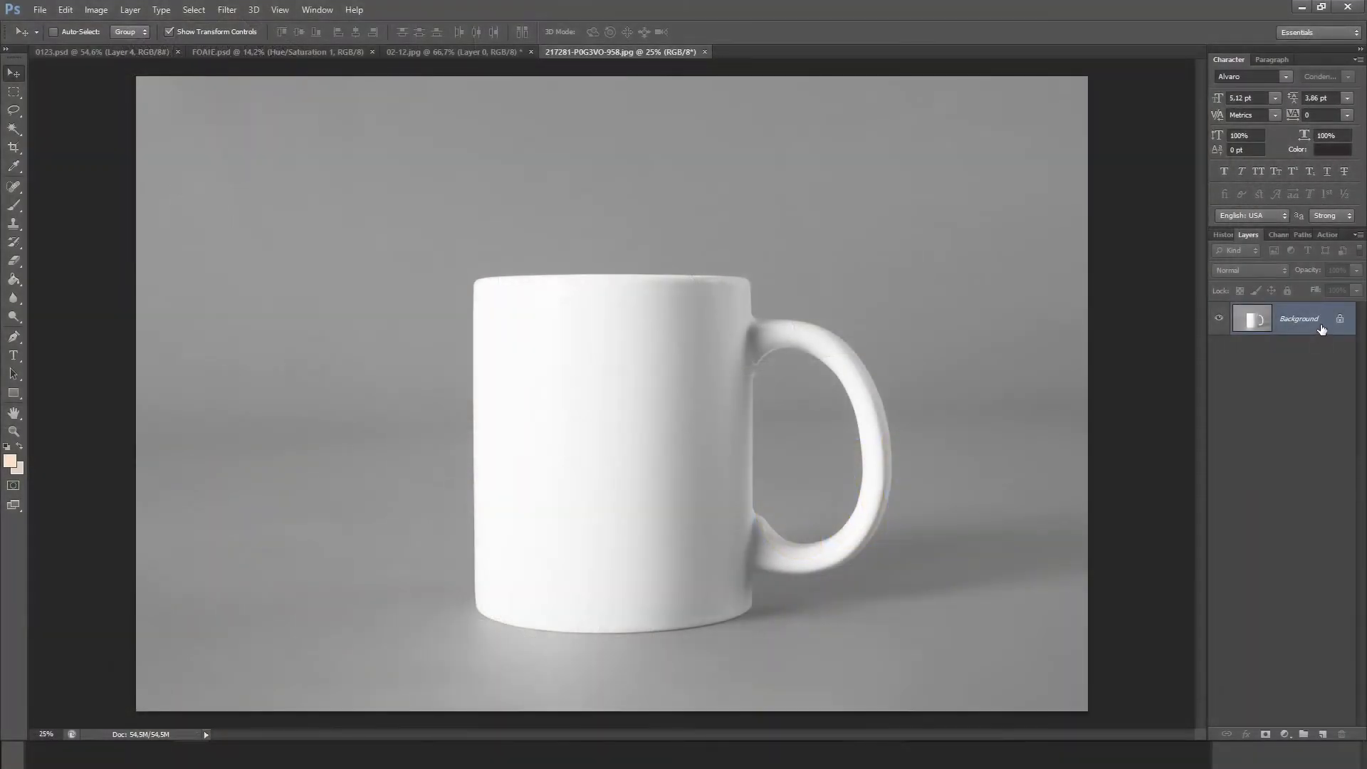
# - Convert the mug photo's background layer to a smart object and position the pasted artwork on the front of the mug
pyautogui.rightClick(1321, 324)
pyautogui.click(1292, 390)
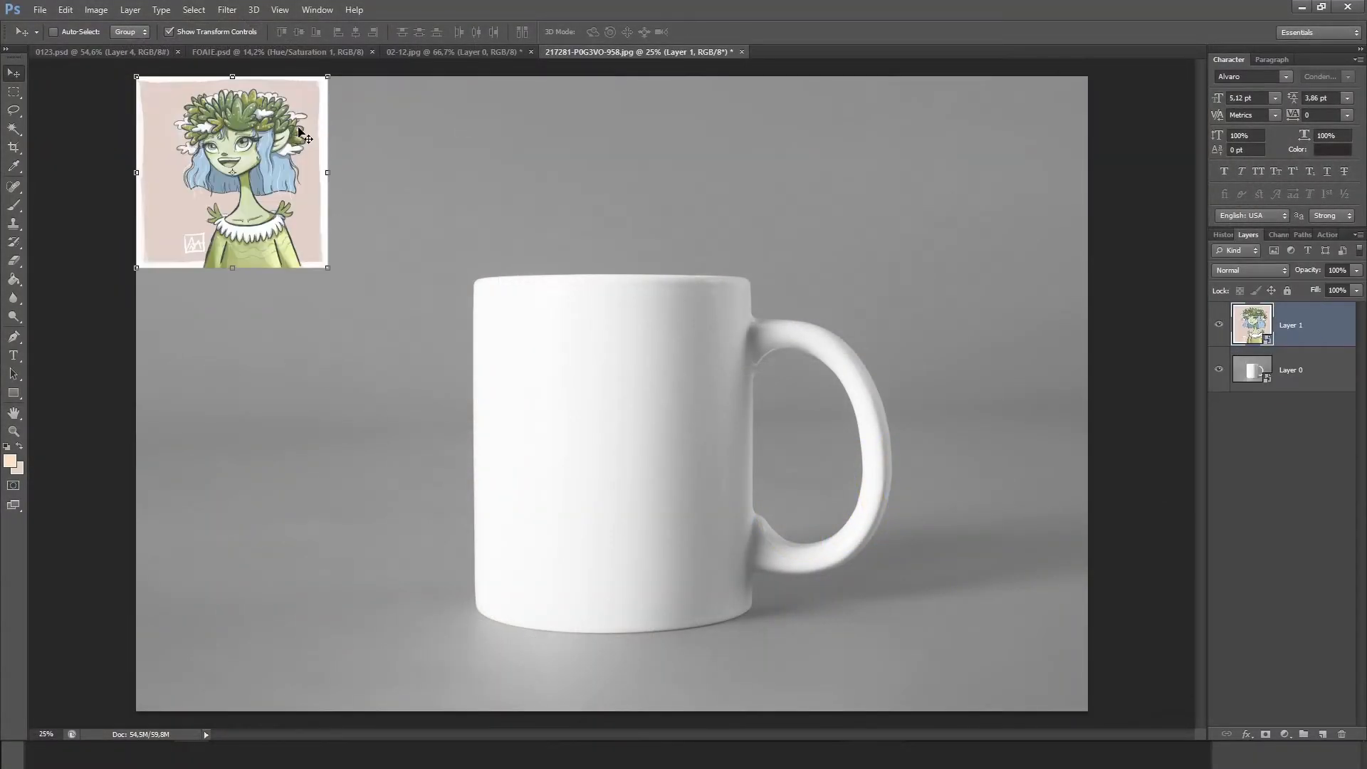
pyautogui.moveTo(306, 139); pyautogui.dragTo(652, 403)
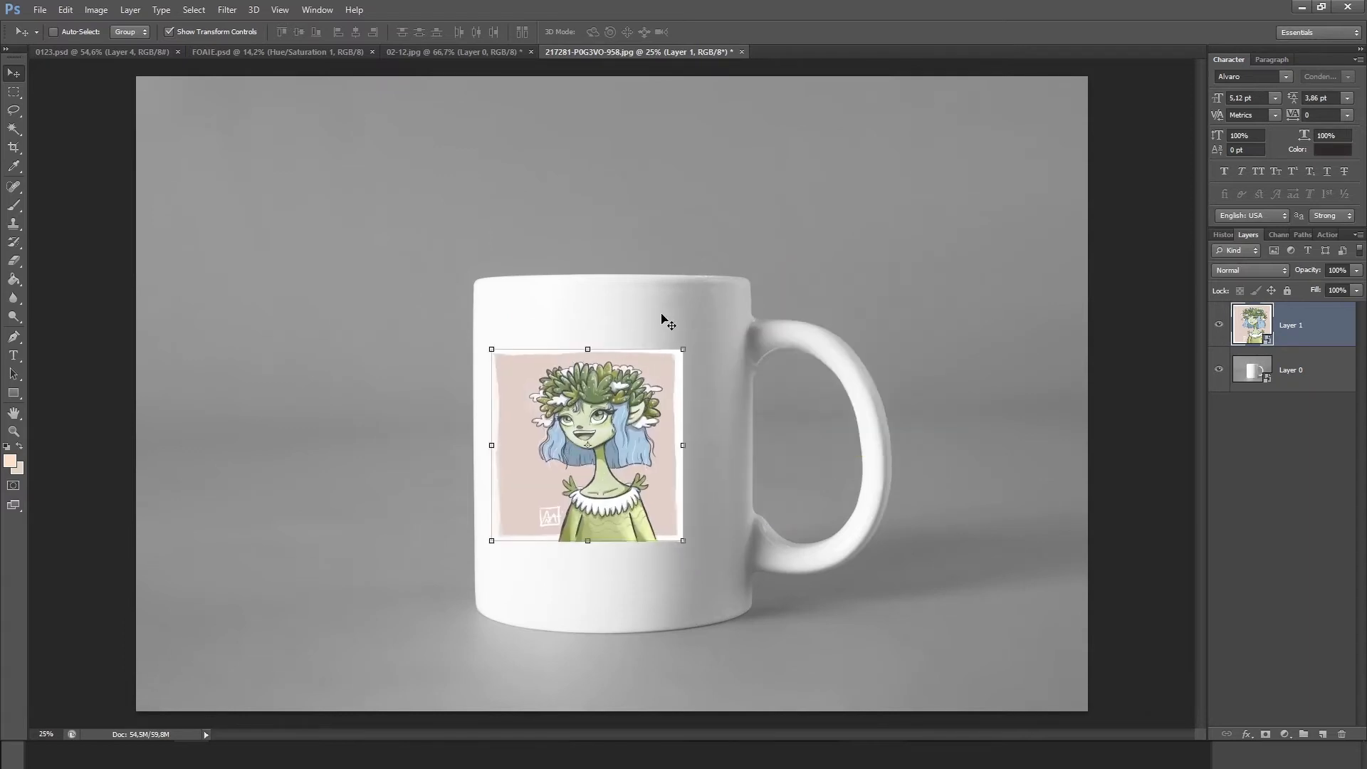
pyautogui.moveTo(630, 417); pyautogui.dragTo(644, 420)
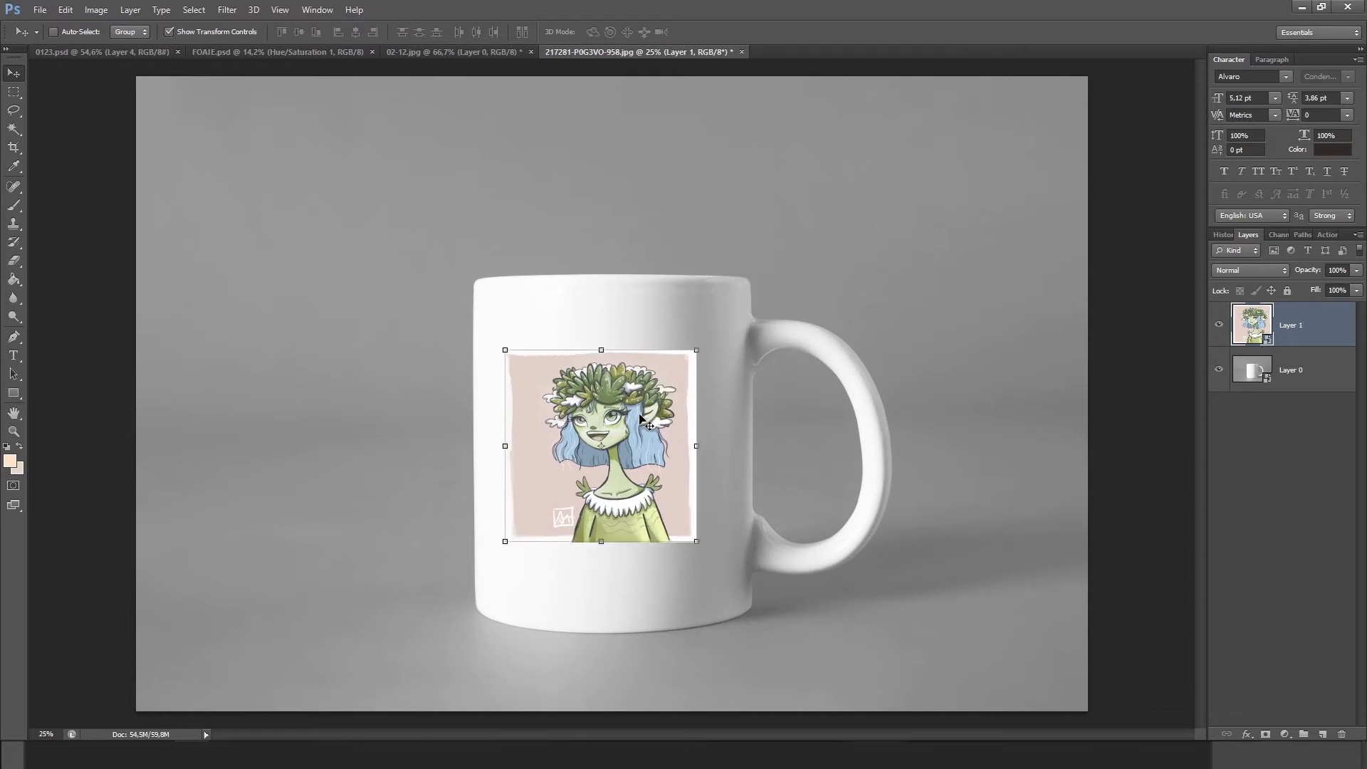
# - Set the artwork layer's blend mode to Multiply
pyautogui.click(1253, 270)
pyautogui.click(1238, 293)
pyautogui.click(1256, 273)
pyautogui.click(1239, 317)
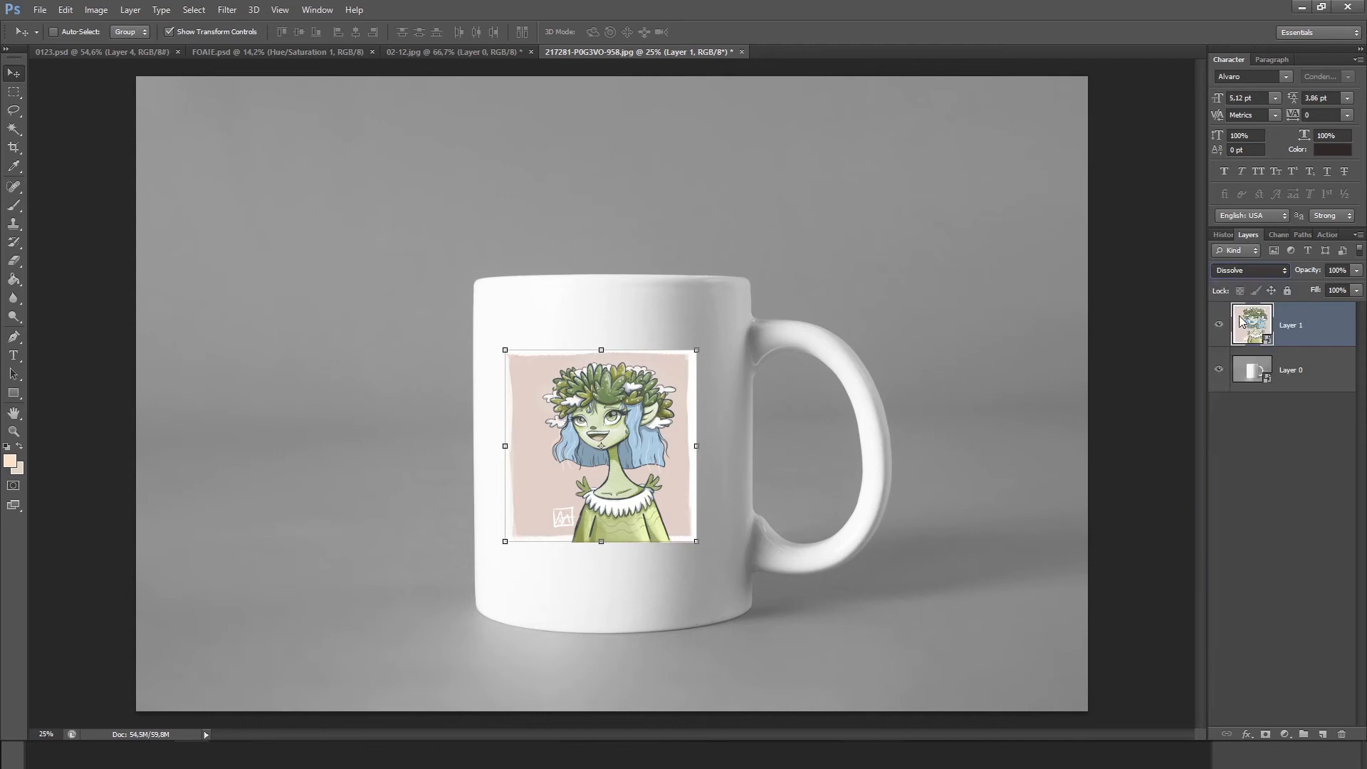
pyautogui.press('Down')
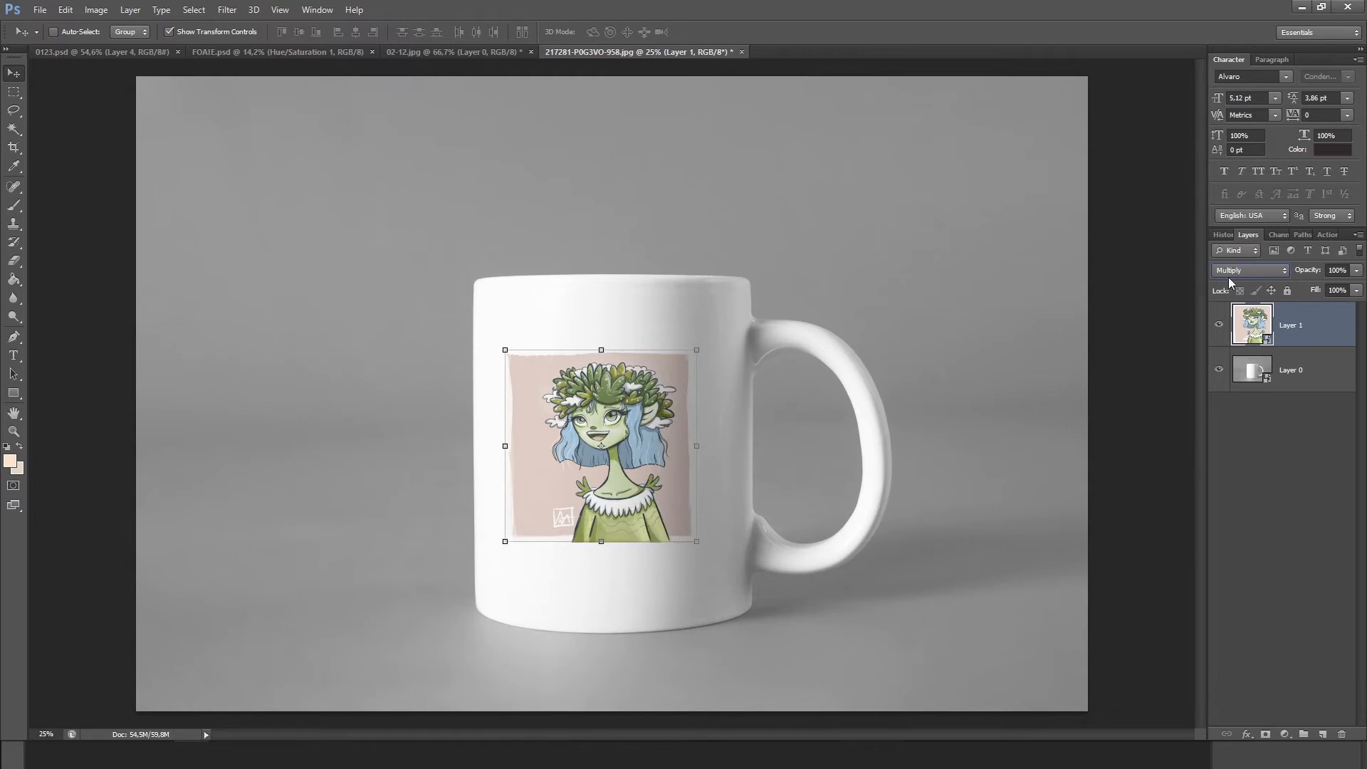
# - Enlarge the artwork to about 44.32% with Free Transform and centre it on the mug's front
pyautogui.moveTo(696, 349); pyautogui.dragTo(729, 318)
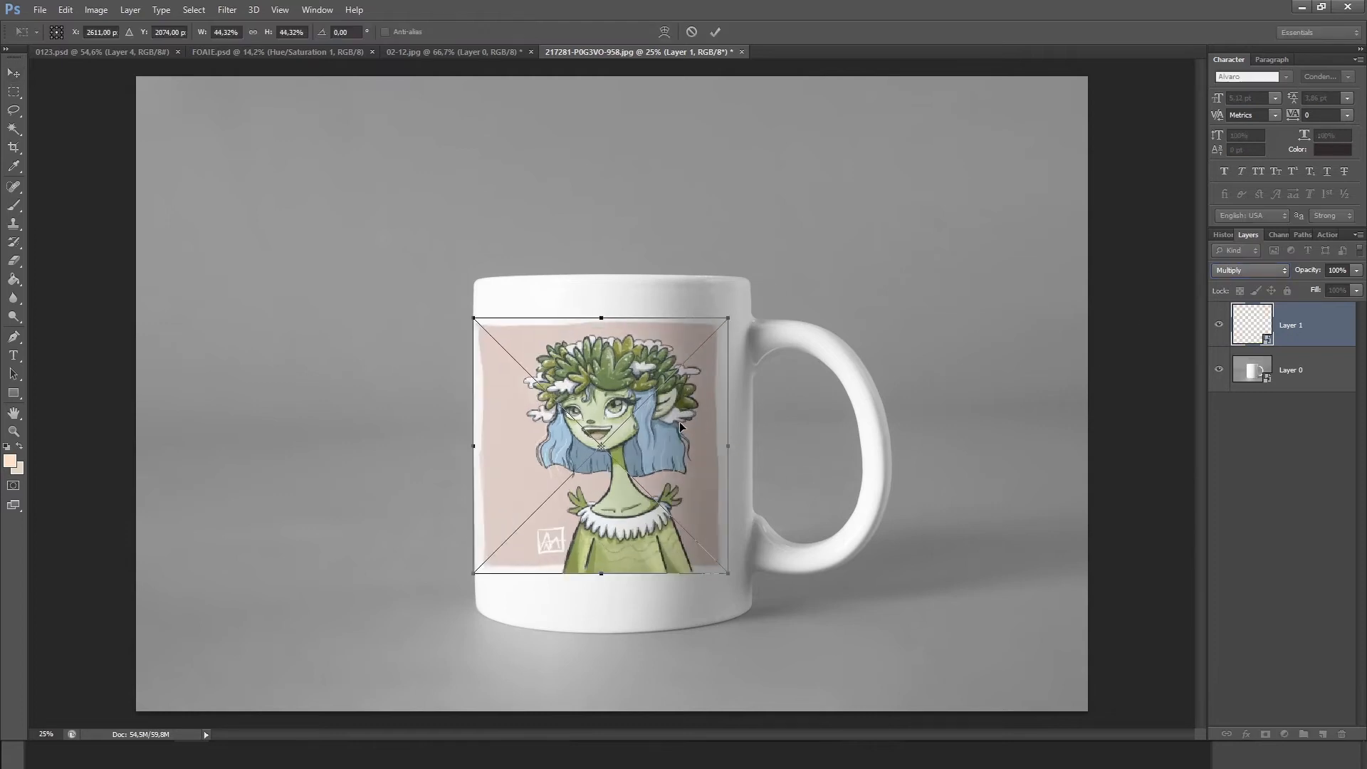
pyautogui.moveTo(679, 426); pyautogui.dragTo(691, 429)
pyautogui.press('Return')
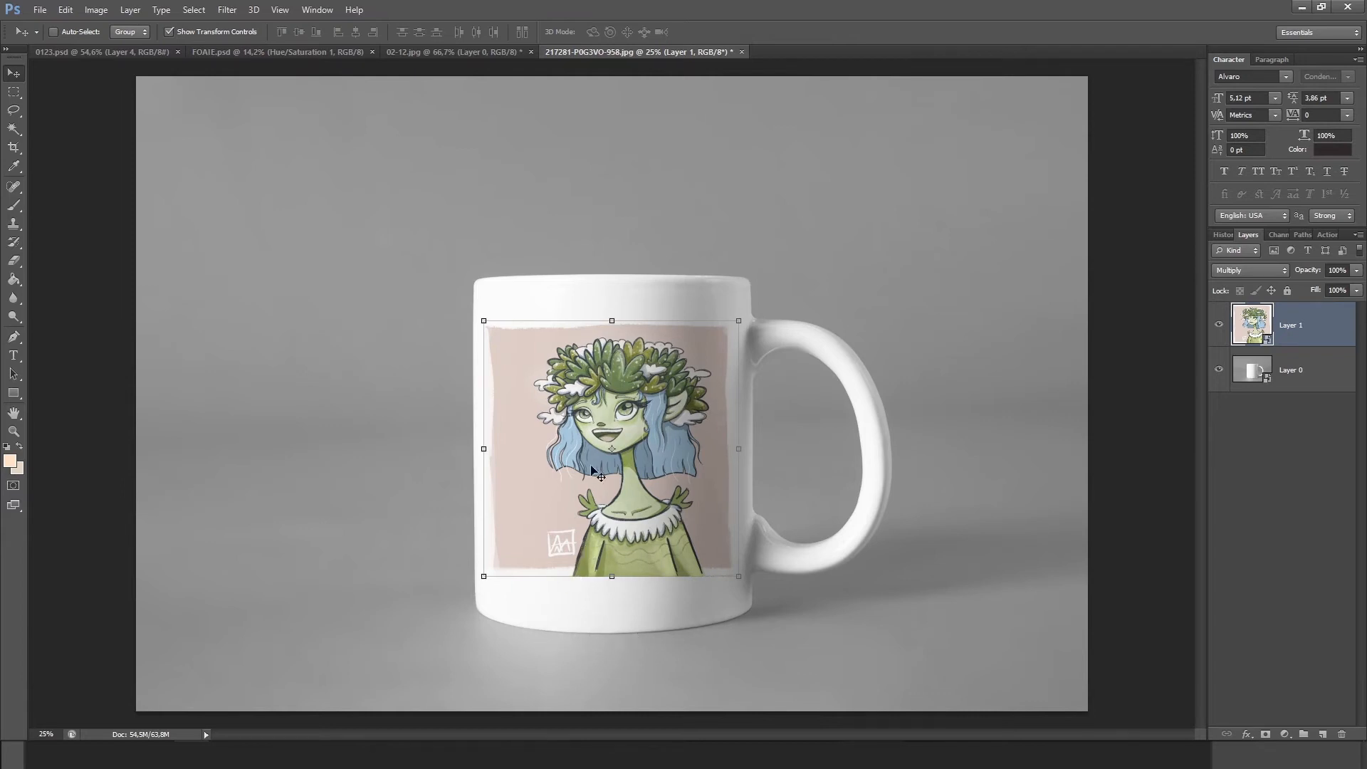
# - Warp the artwork by bending its lower edge downward to follow the curve of the mug
pyautogui.click(65, 11)
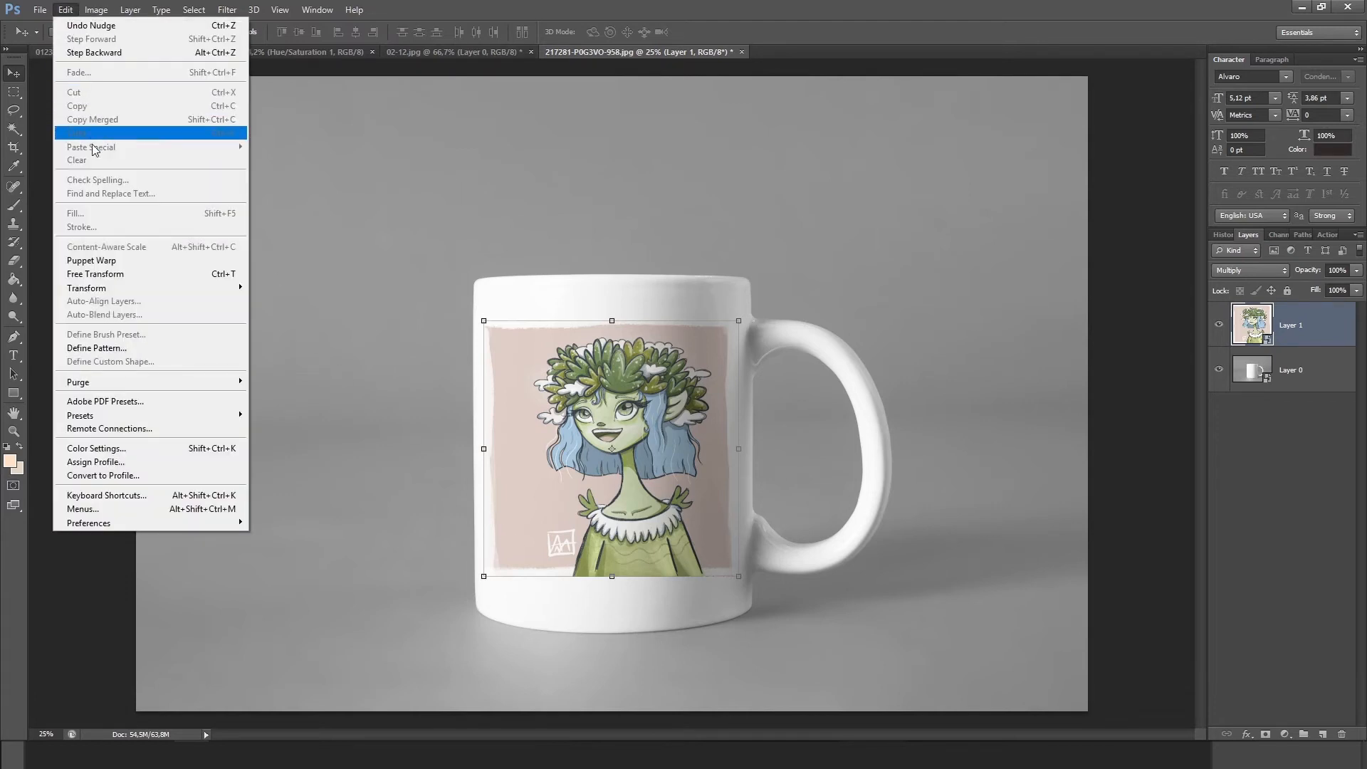
pyautogui.moveTo(108, 290)
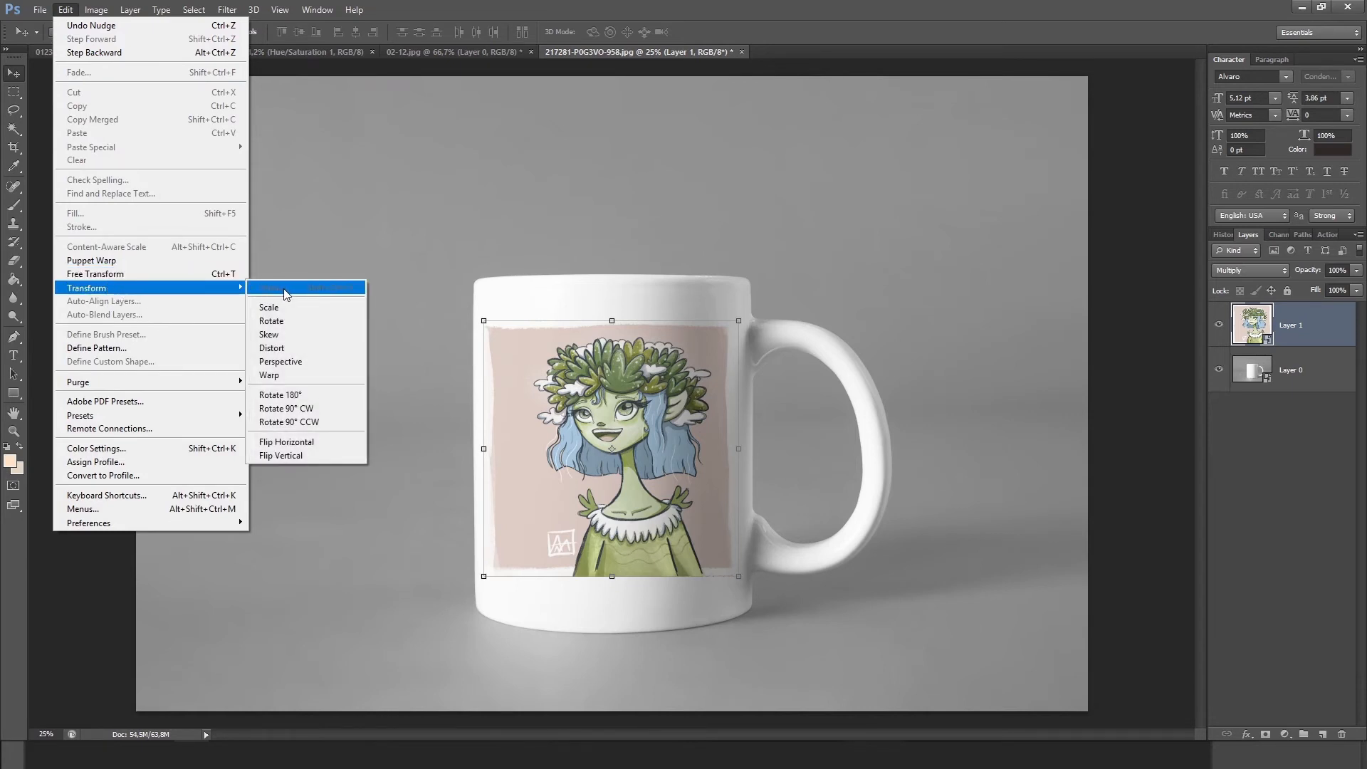
pyautogui.click(292, 377)
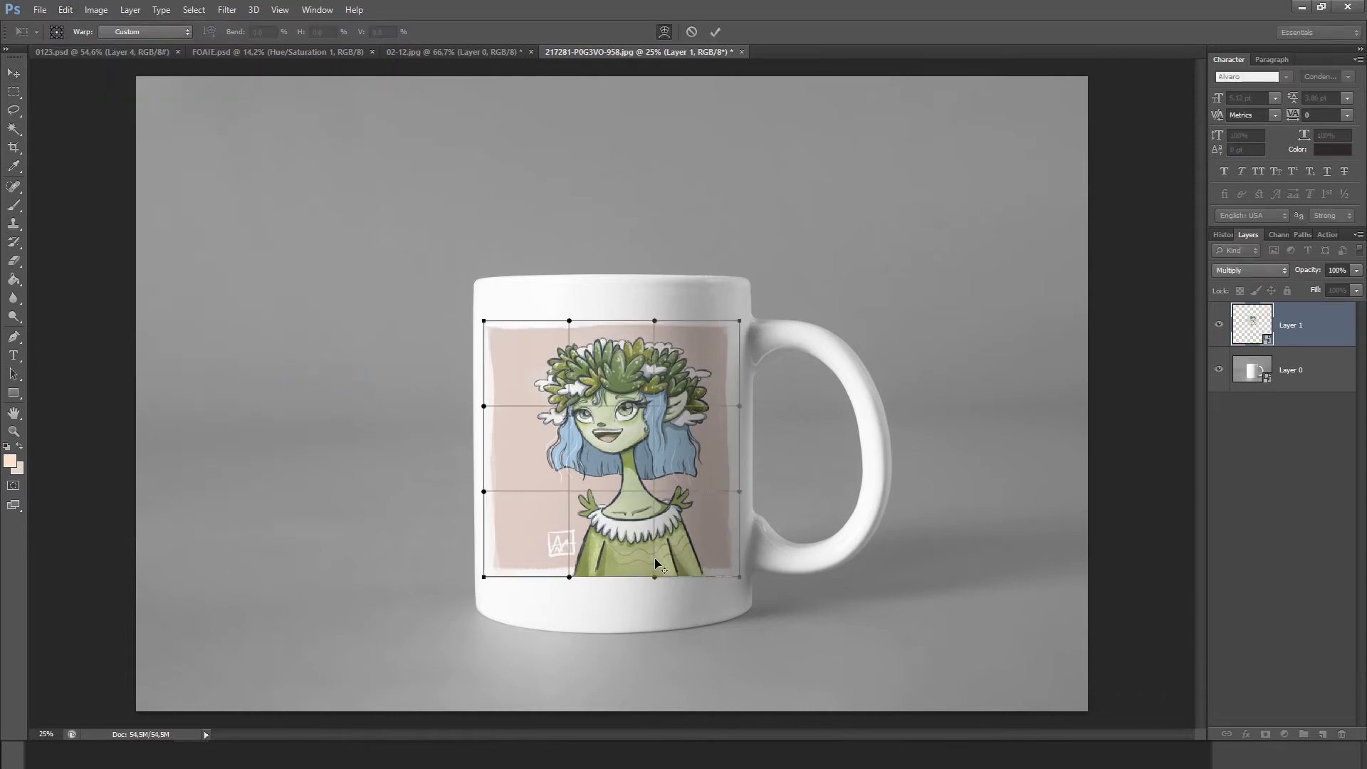
pyautogui.hotkey('ctrl', '+')
pyautogui.moveTo(638, 615)
pyautogui.mouseDown()
pyautogui.moveTo(484, 623)
pyautogui.moveTo(638, 640)
pyautogui.mouseUp()
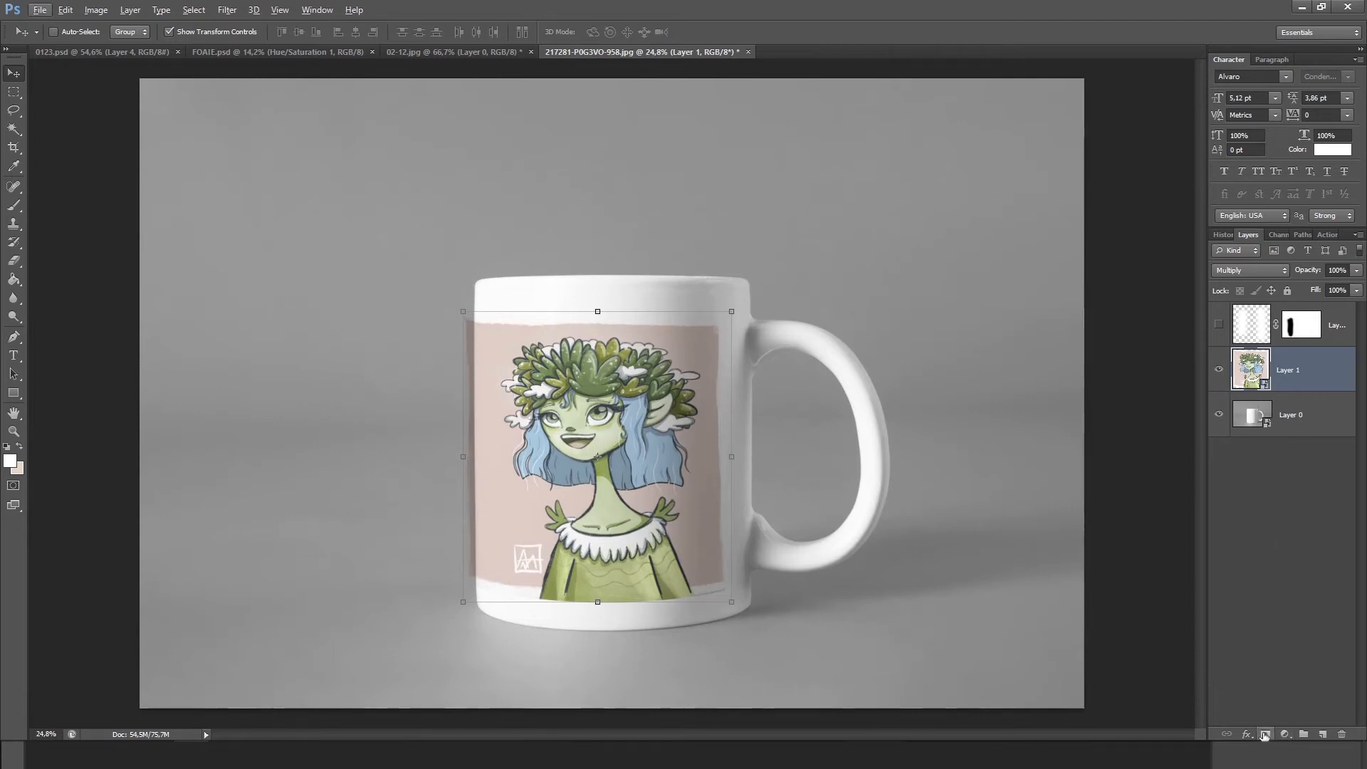
# - Try to mask the artwork with a rectangular selection drawn around the mug's body
pyautogui.click(14, 92)
pyautogui.scroll(1, 445, 199)
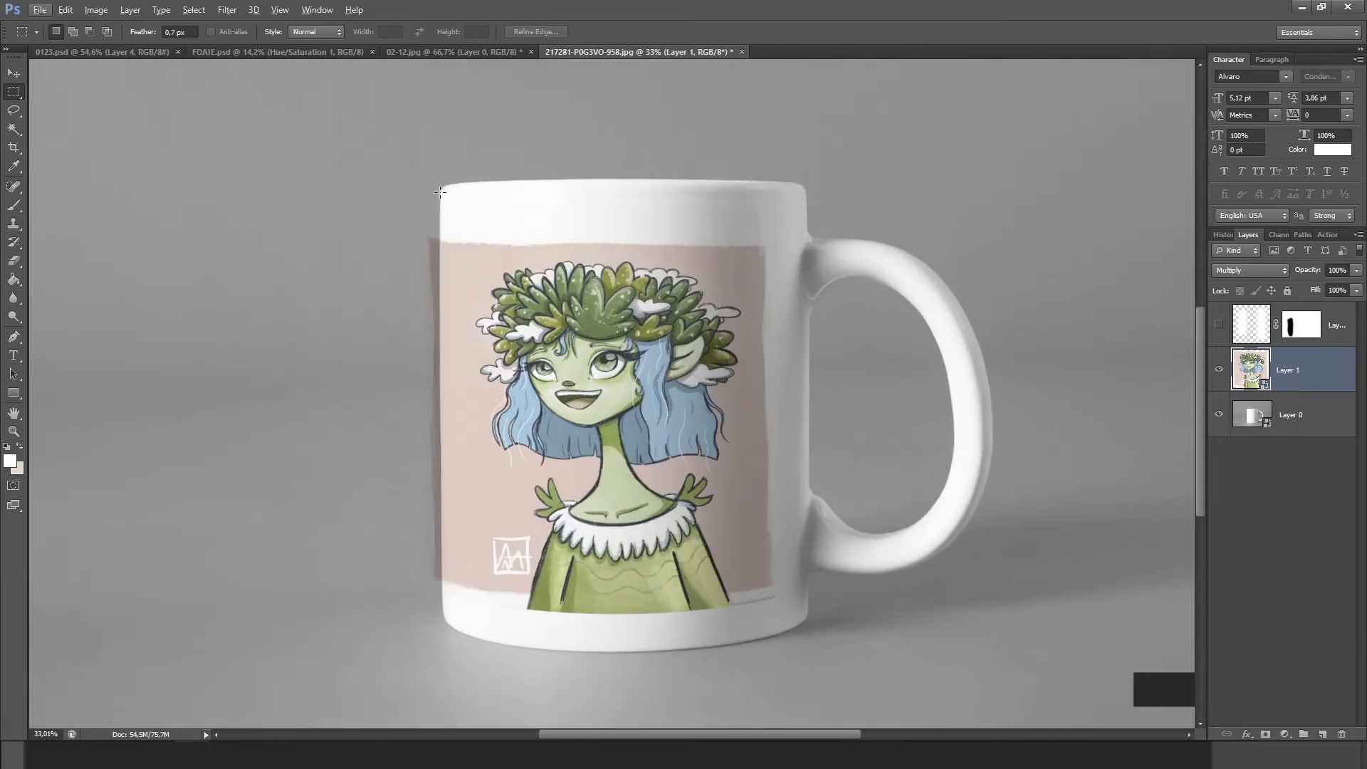
pyautogui.moveTo(440, 192)
pyautogui.mouseDown()
pyautogui.moveTo(602, 449)
pyautogui.moveTo(781, 602)
pyautogui.moveTo(795, 637)
pyautogui.mouseUp()
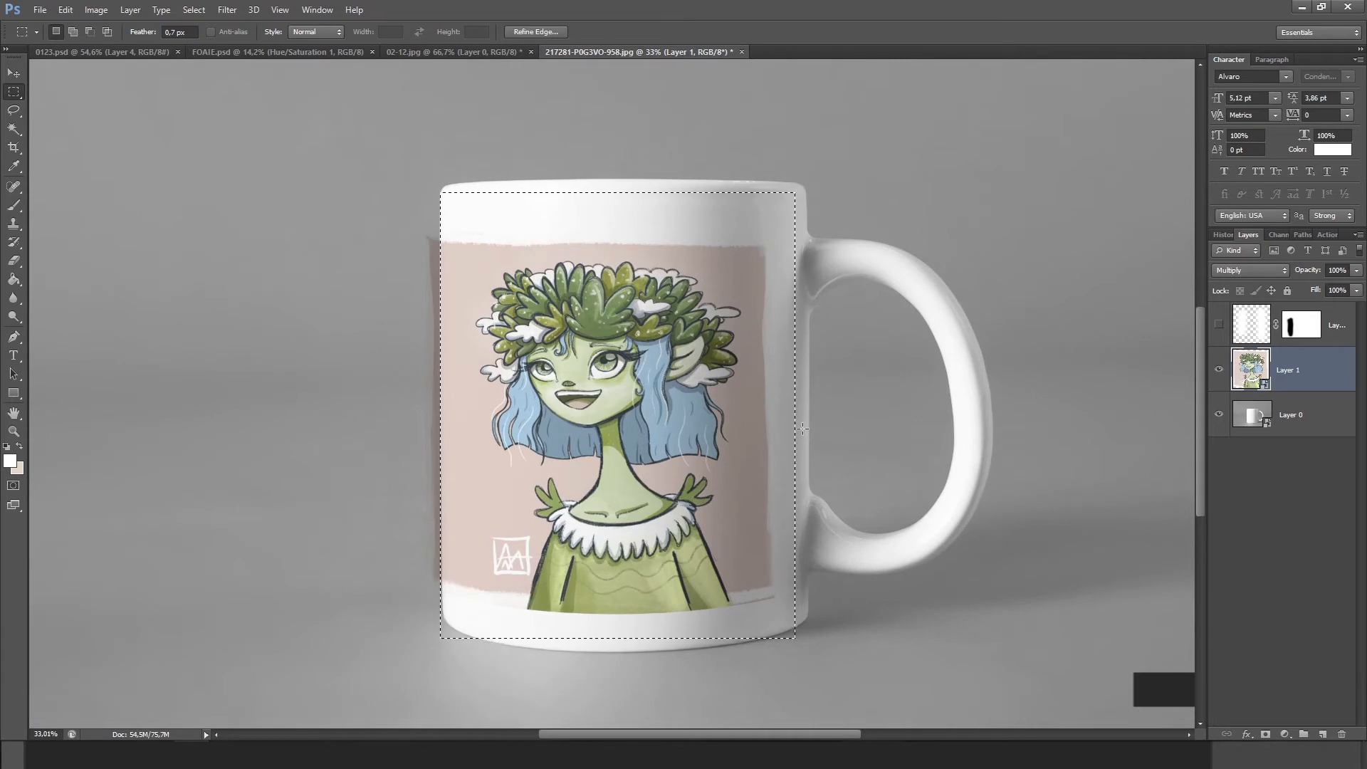
pyautogui.click(1265, 734)
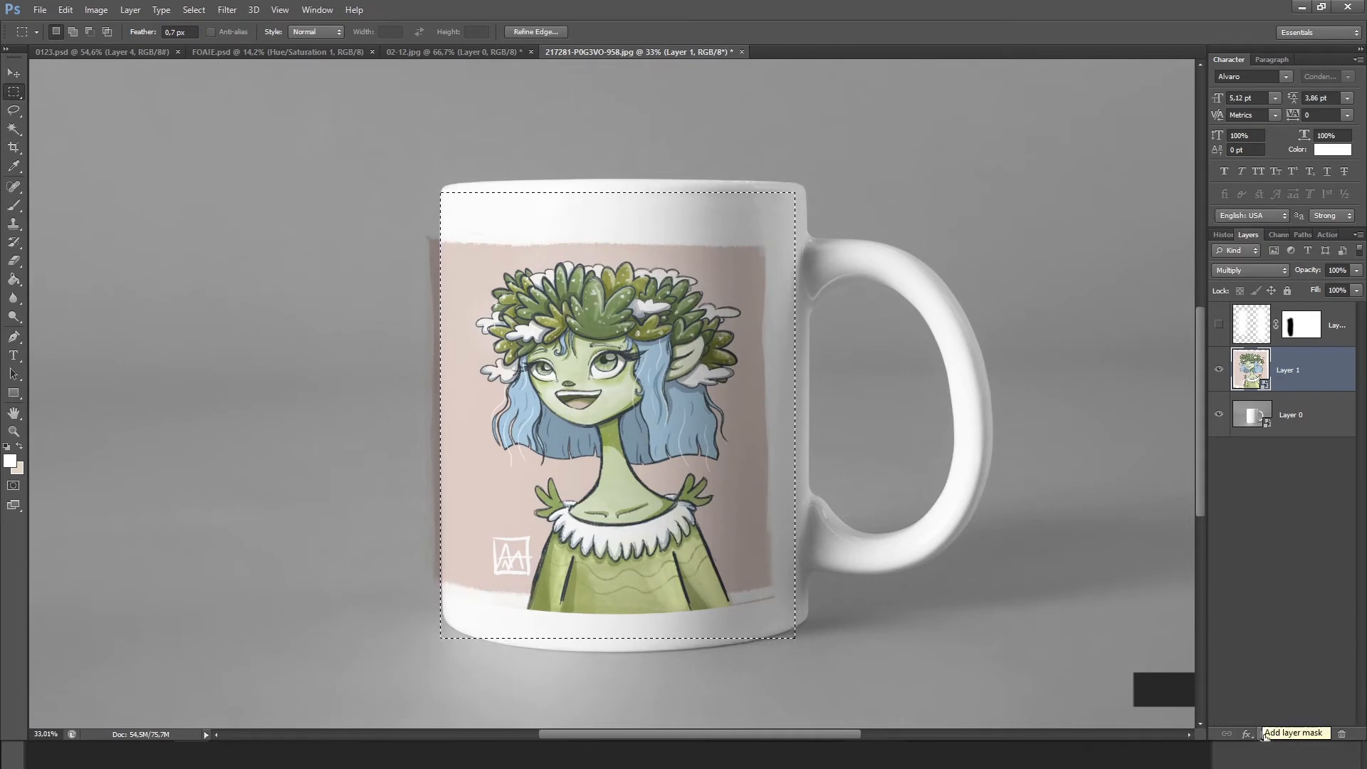
pyautogui.scroll(3, 577, 639)
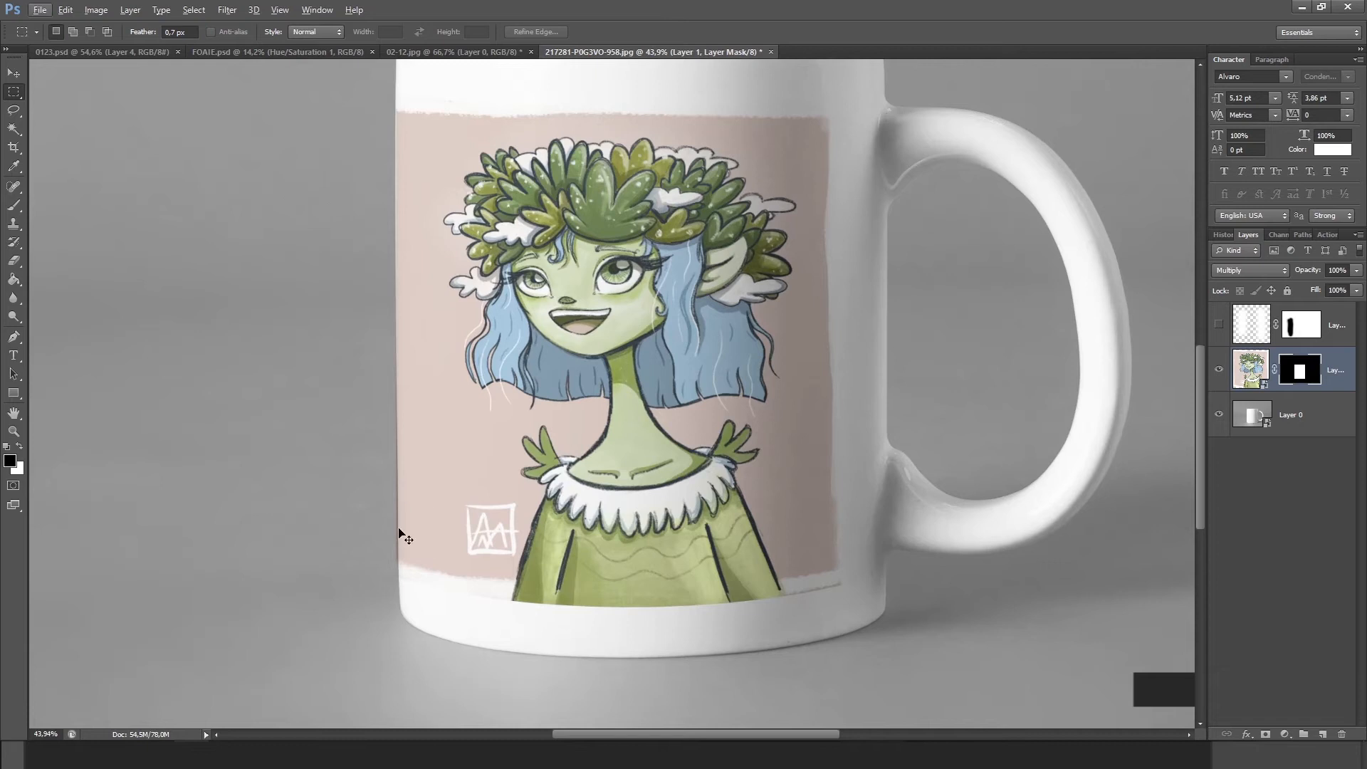
pyautogui.hotkey('ctrl', 'z')
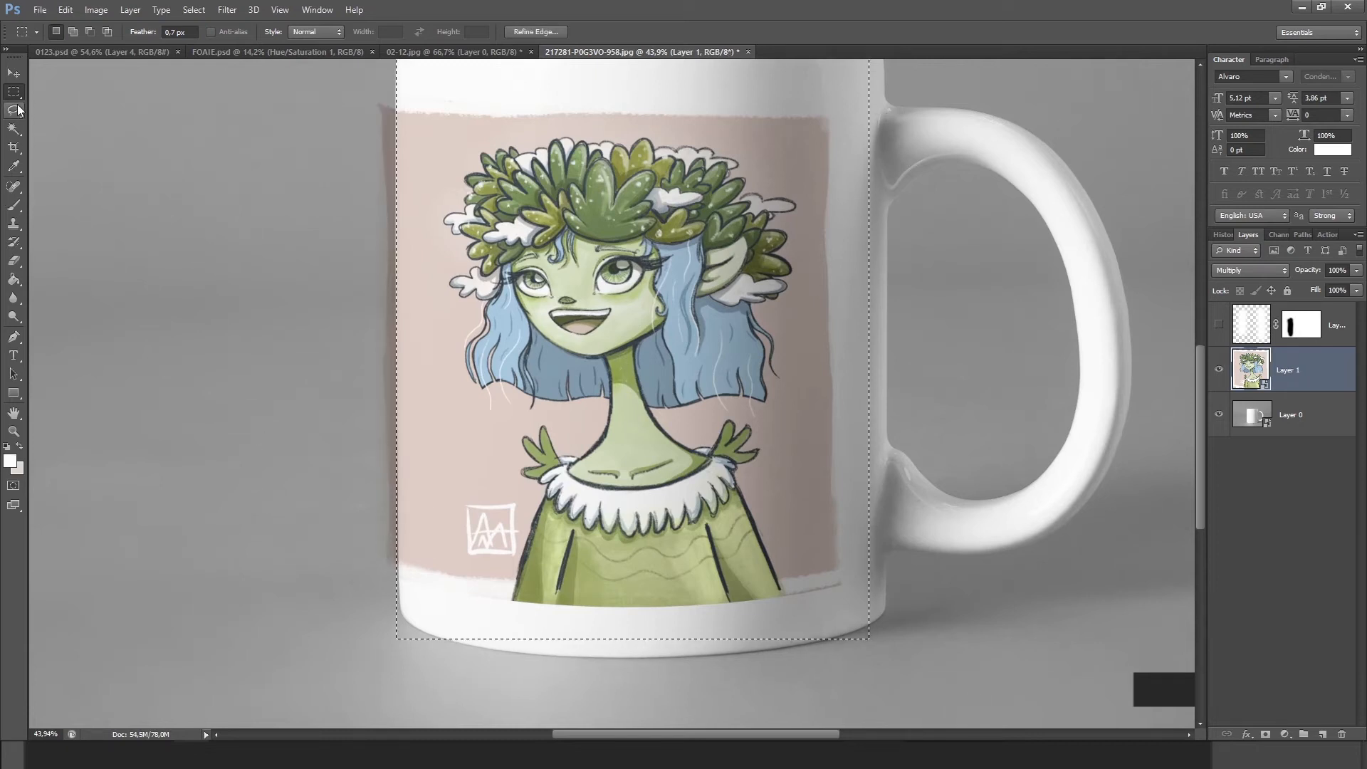
# - Outline the mug's body around the artwork with the Polygonal Lasso and add a layer mask from that selection
pyautogui.click(18, 110)
pyautogui.click(62, 121)
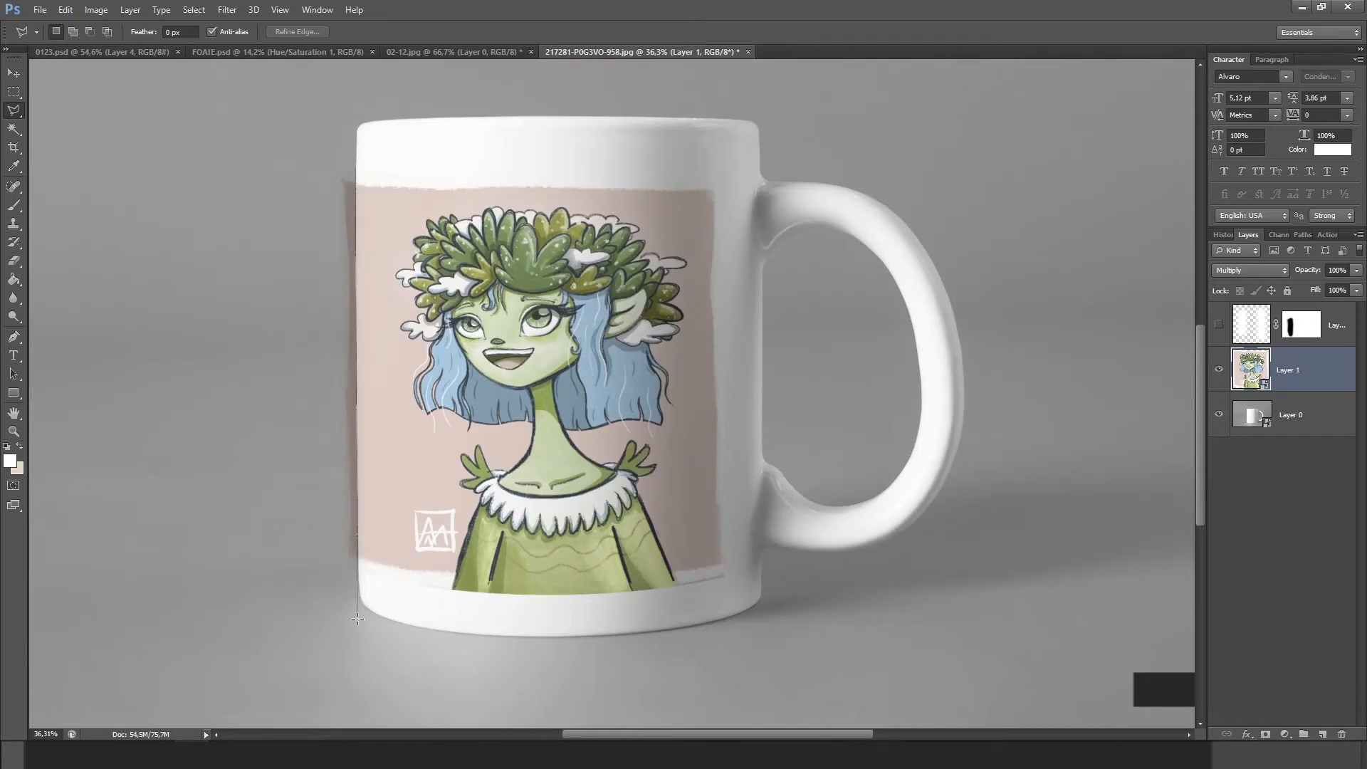
pyautogui.click(751, 645)
pyautogui.click(731, 147)
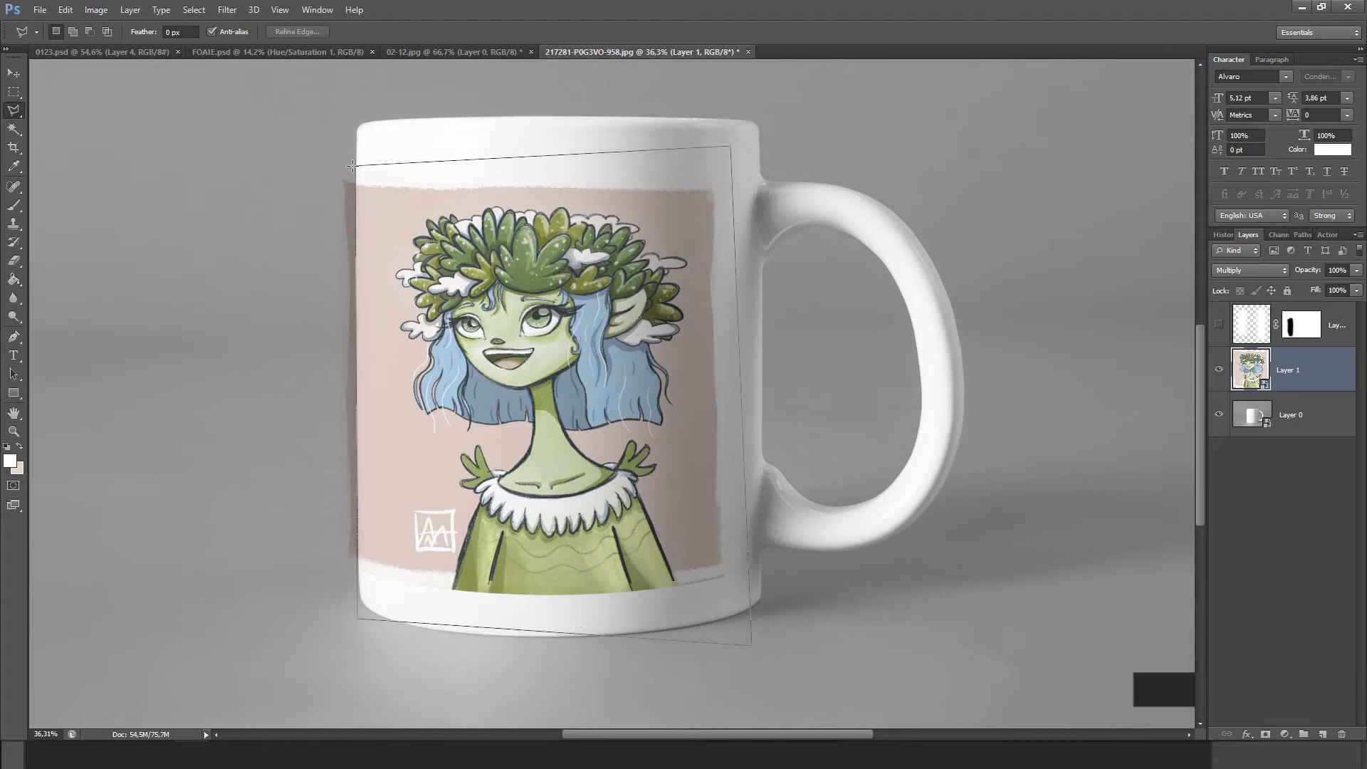
pyautogui.click(356, 166)
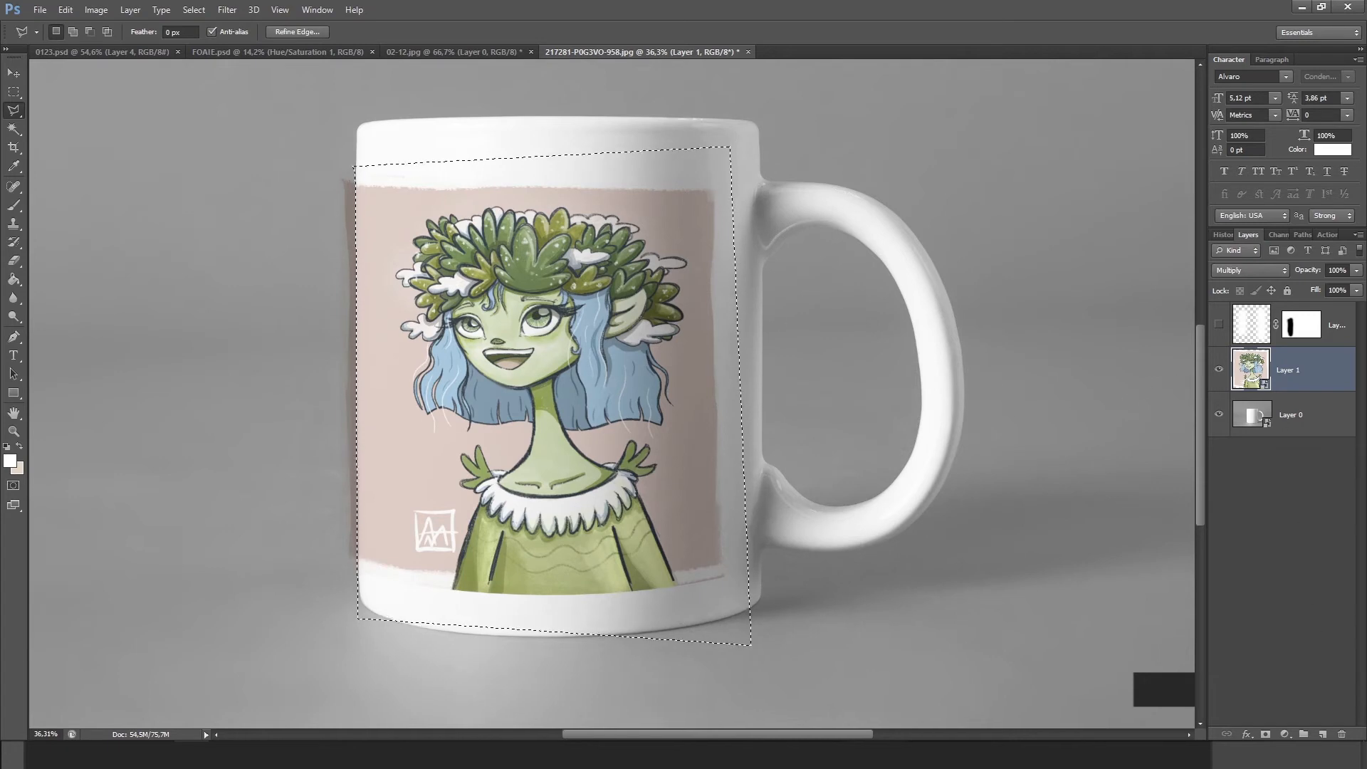
pyautogui.click(1265, 734)
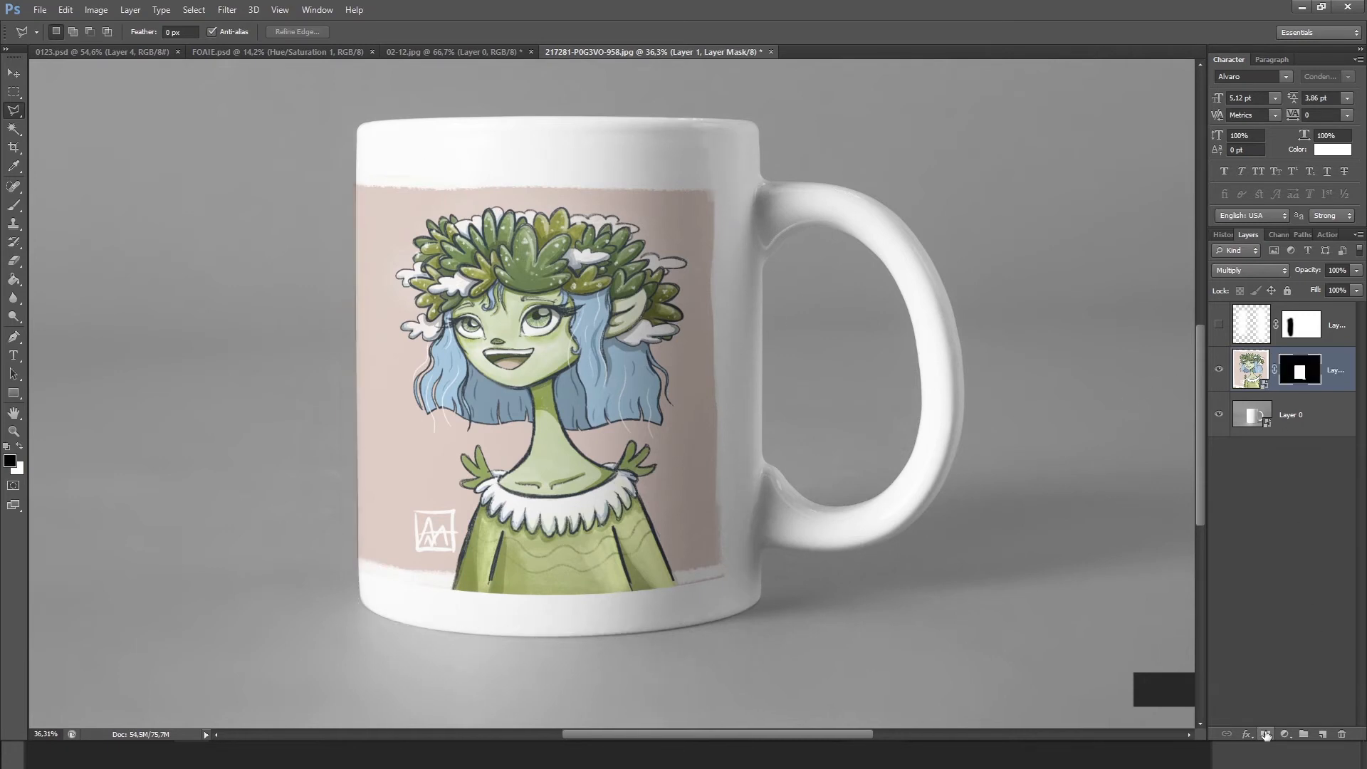
pyautogui.scroll(-1, 548, 535)
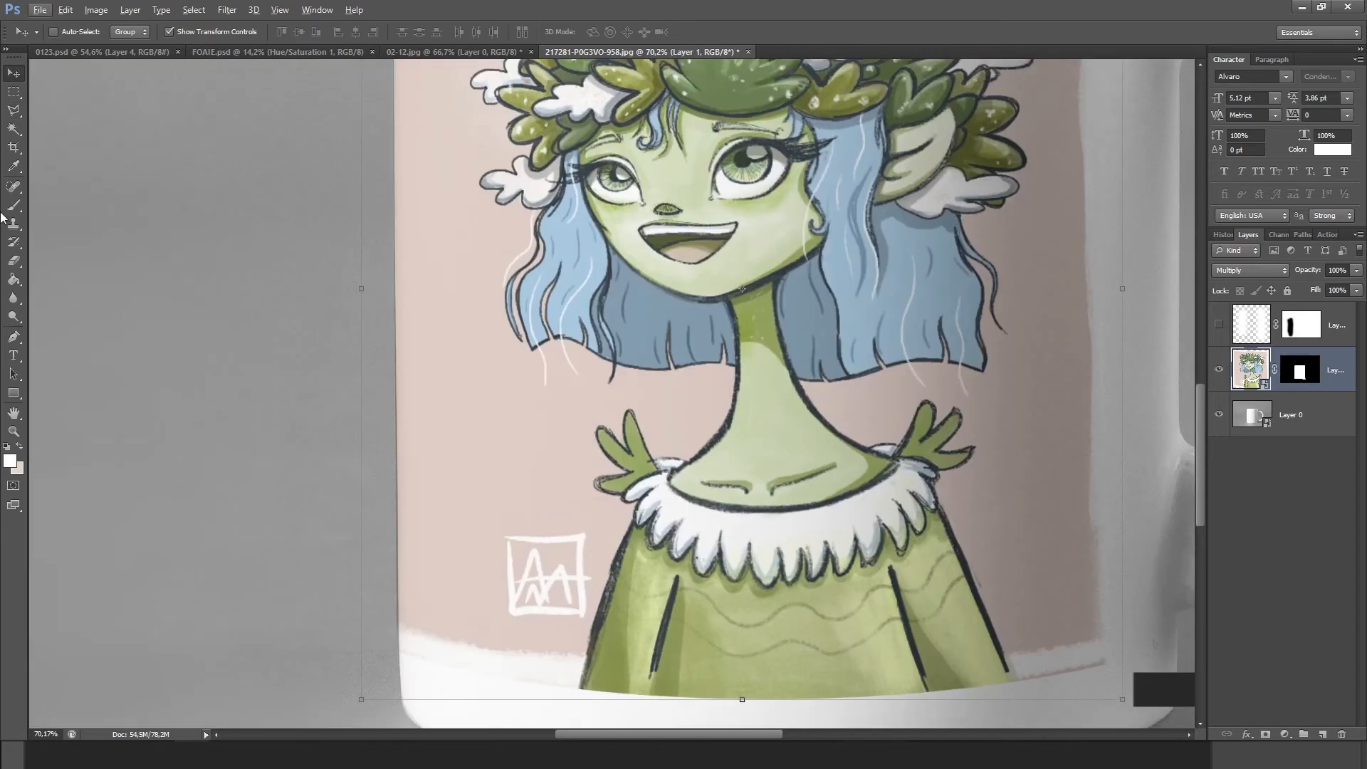
# - Outline the area just outside the mug's left edge with the Polygonal Lasso and paint white and black on the artwork's mask there
pyautogui.click(14, 110)
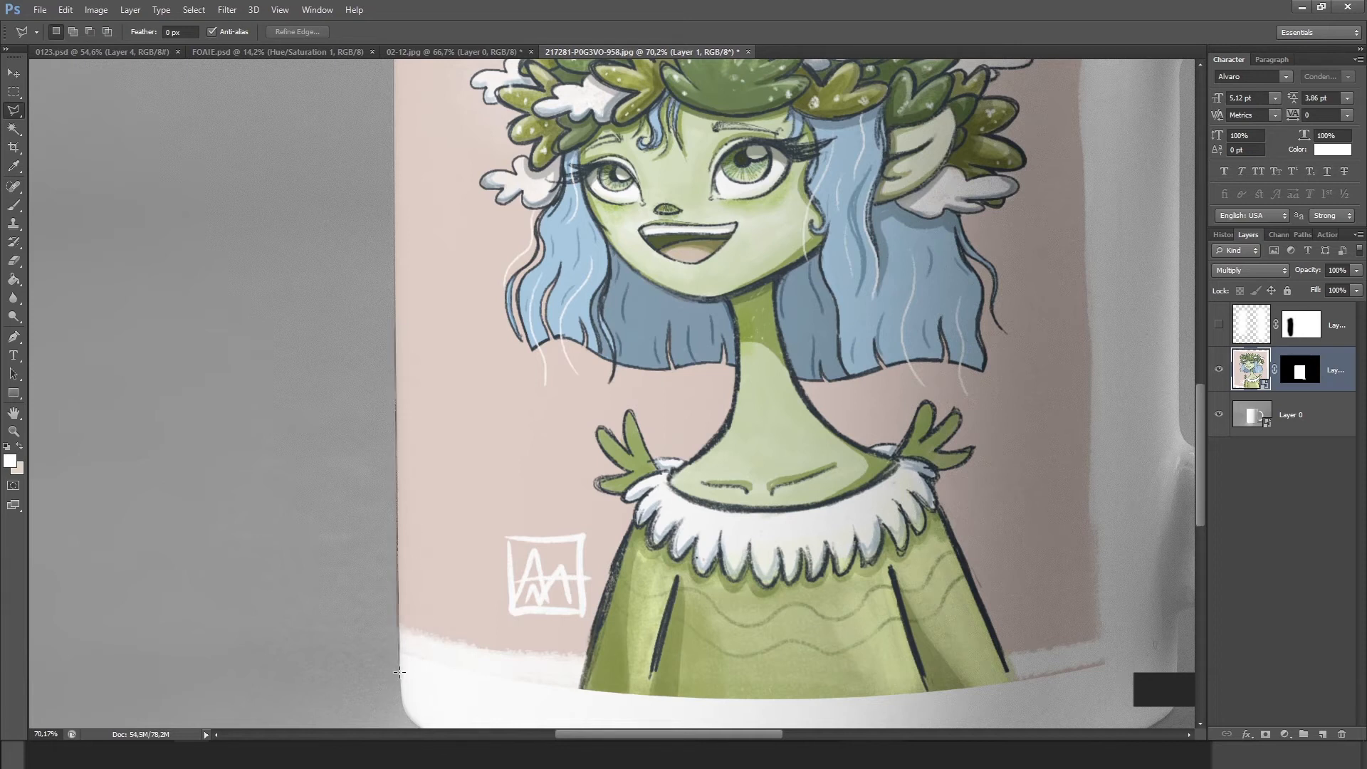
pyautogui.click(396, 285)
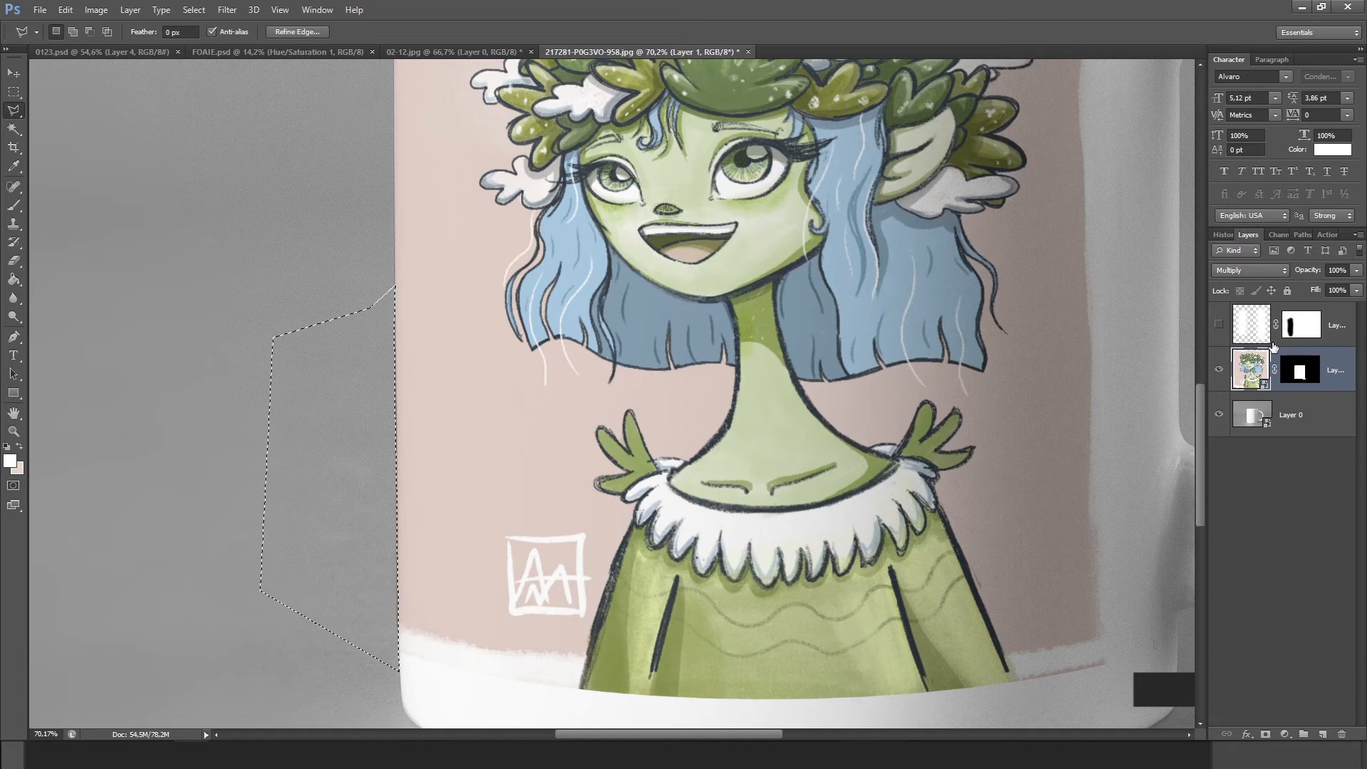
pyautogui.click(1300, 369)
pyautogui.press('x')
pyautogui.click(14, 205)
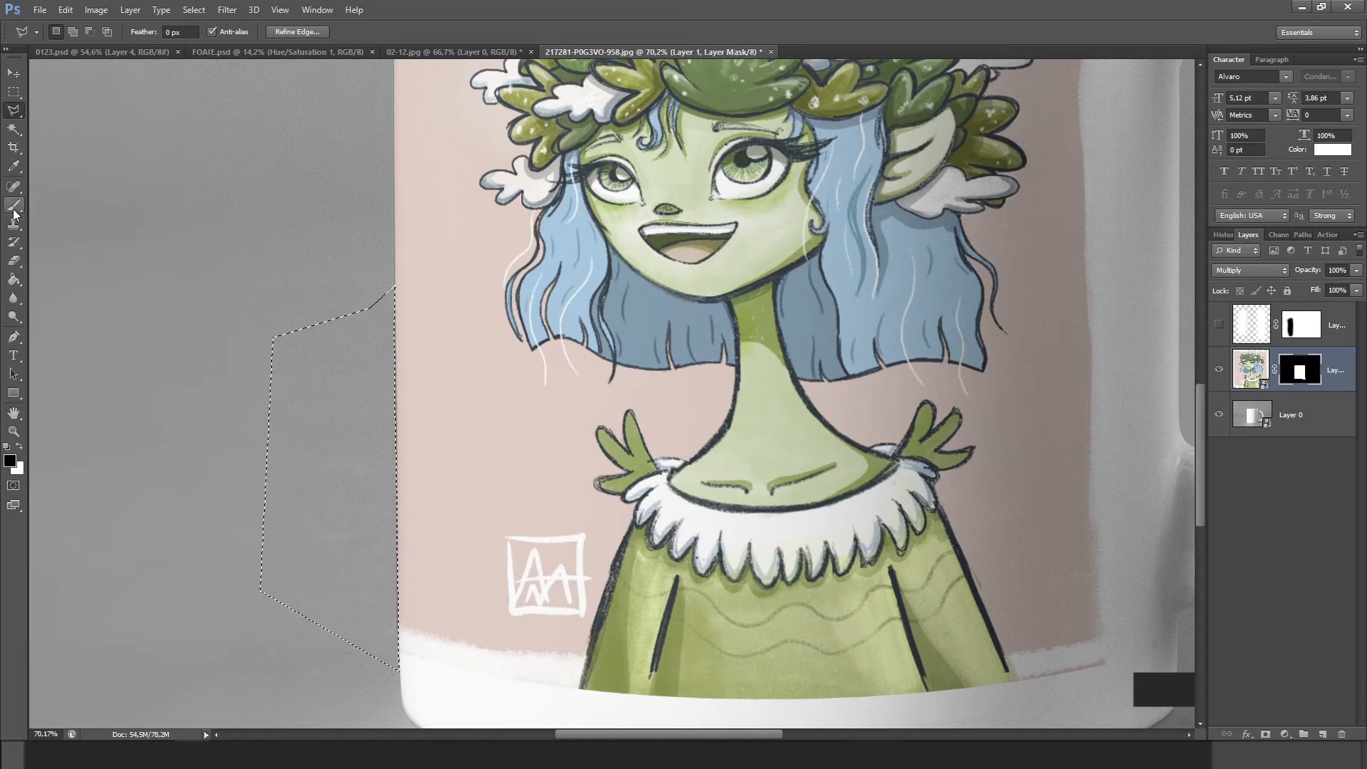
pyautogui.click(14, 210)
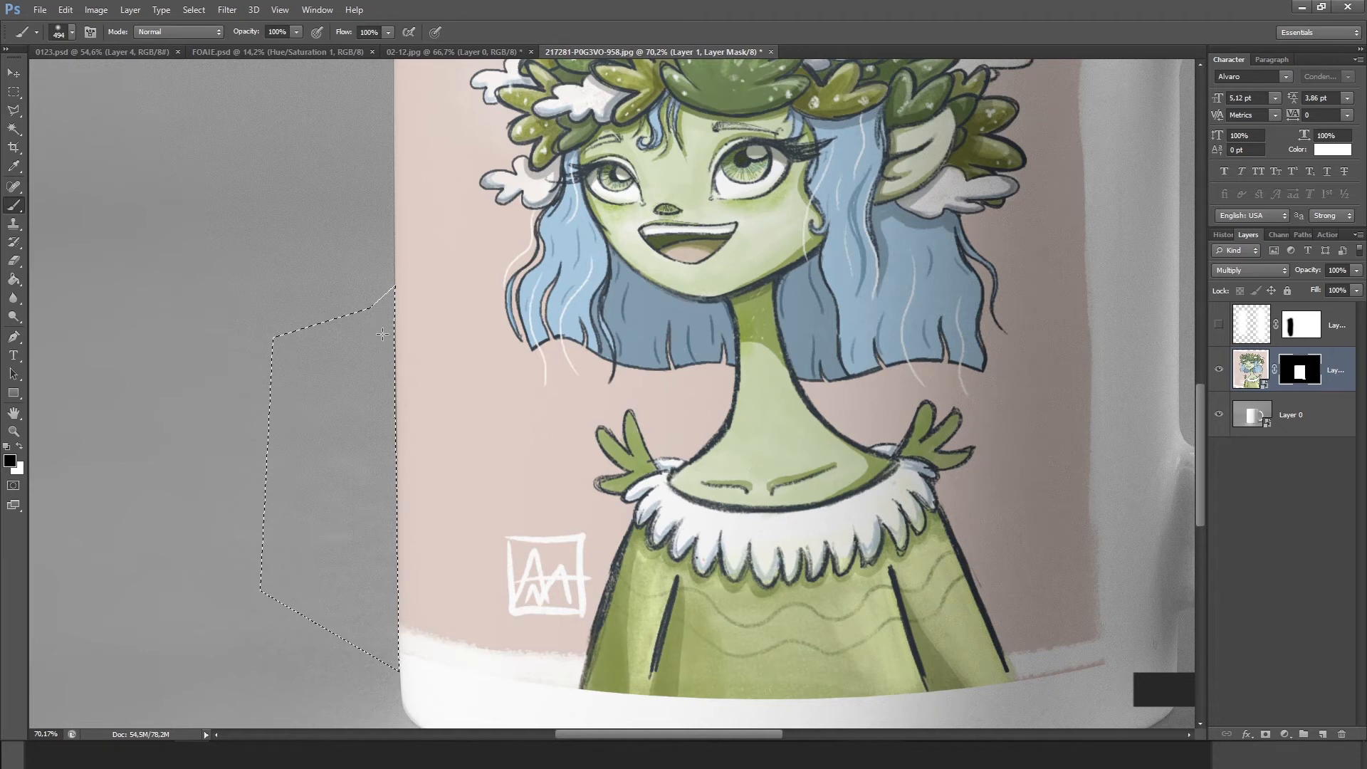
pyautogui.press('x')
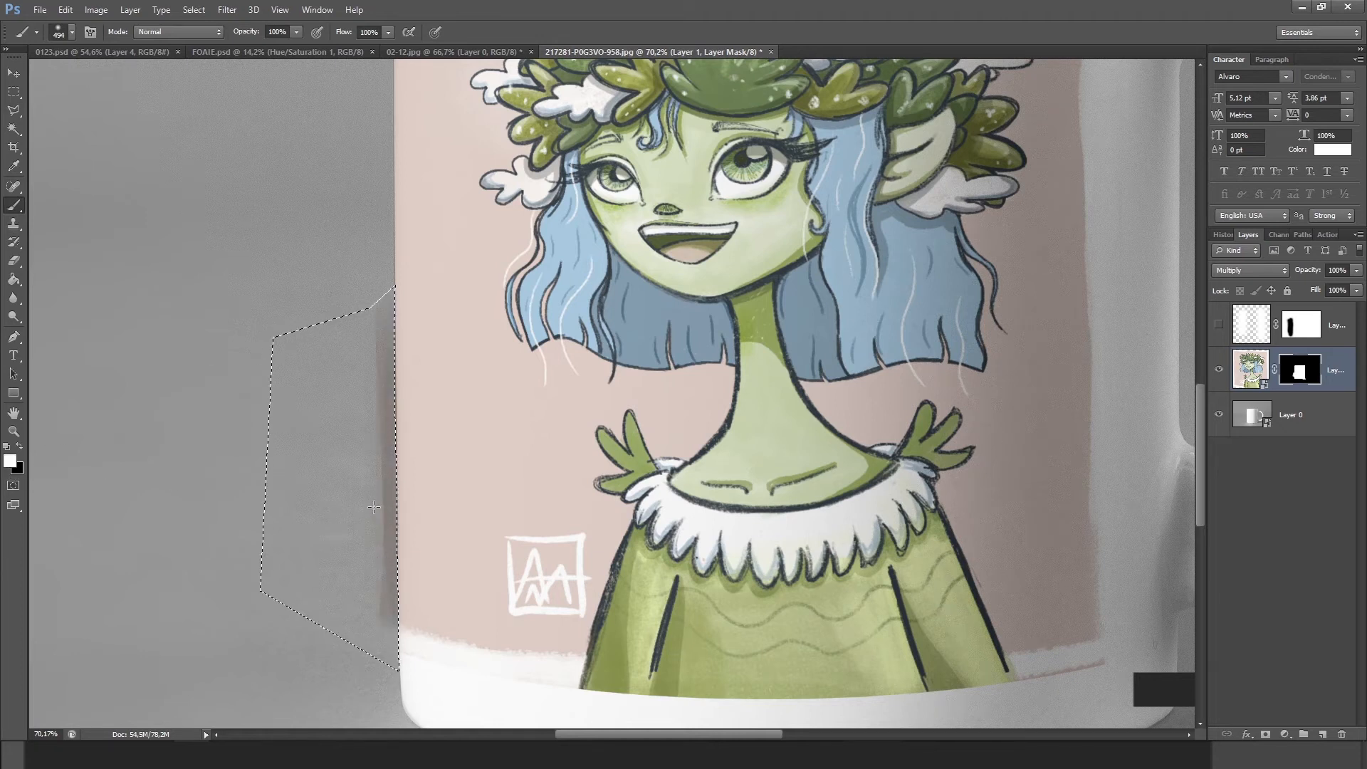
pyautogui.press('x')
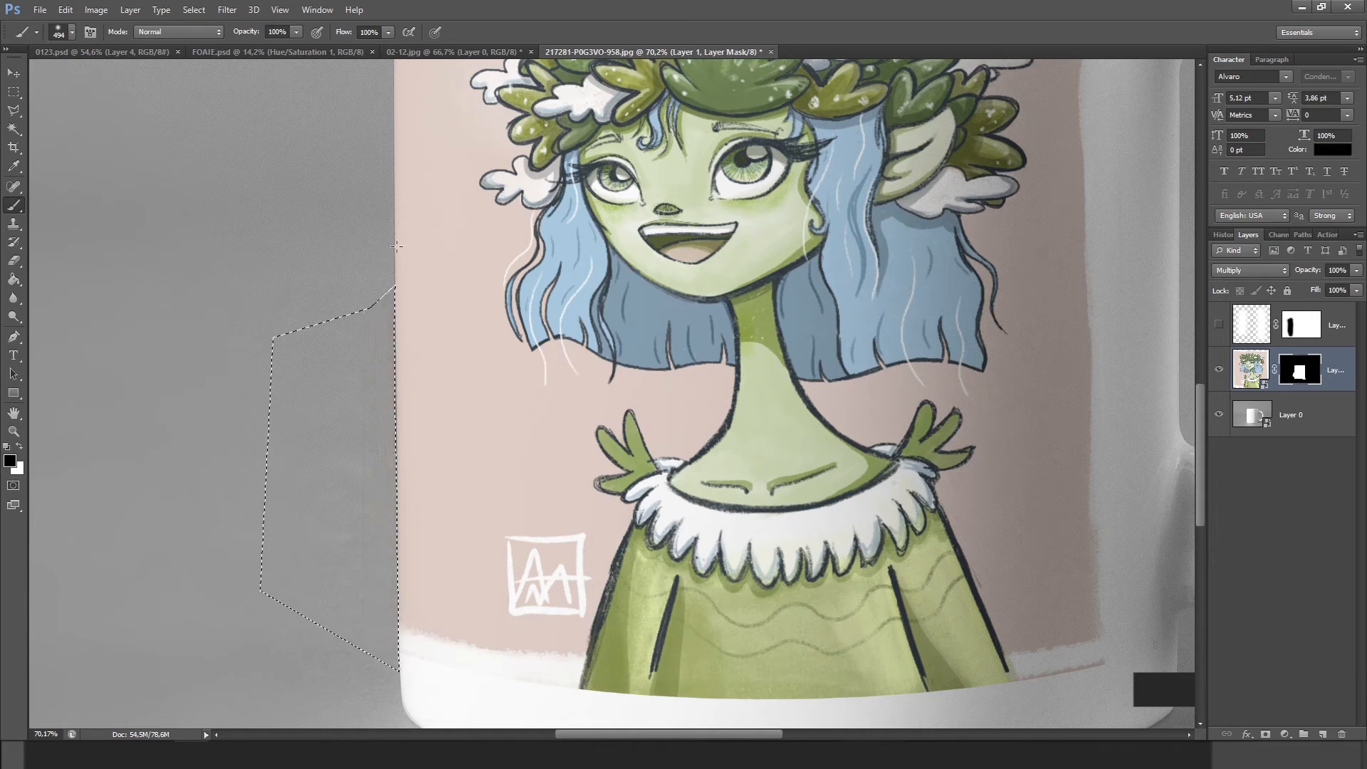
pyautogui.press('x')
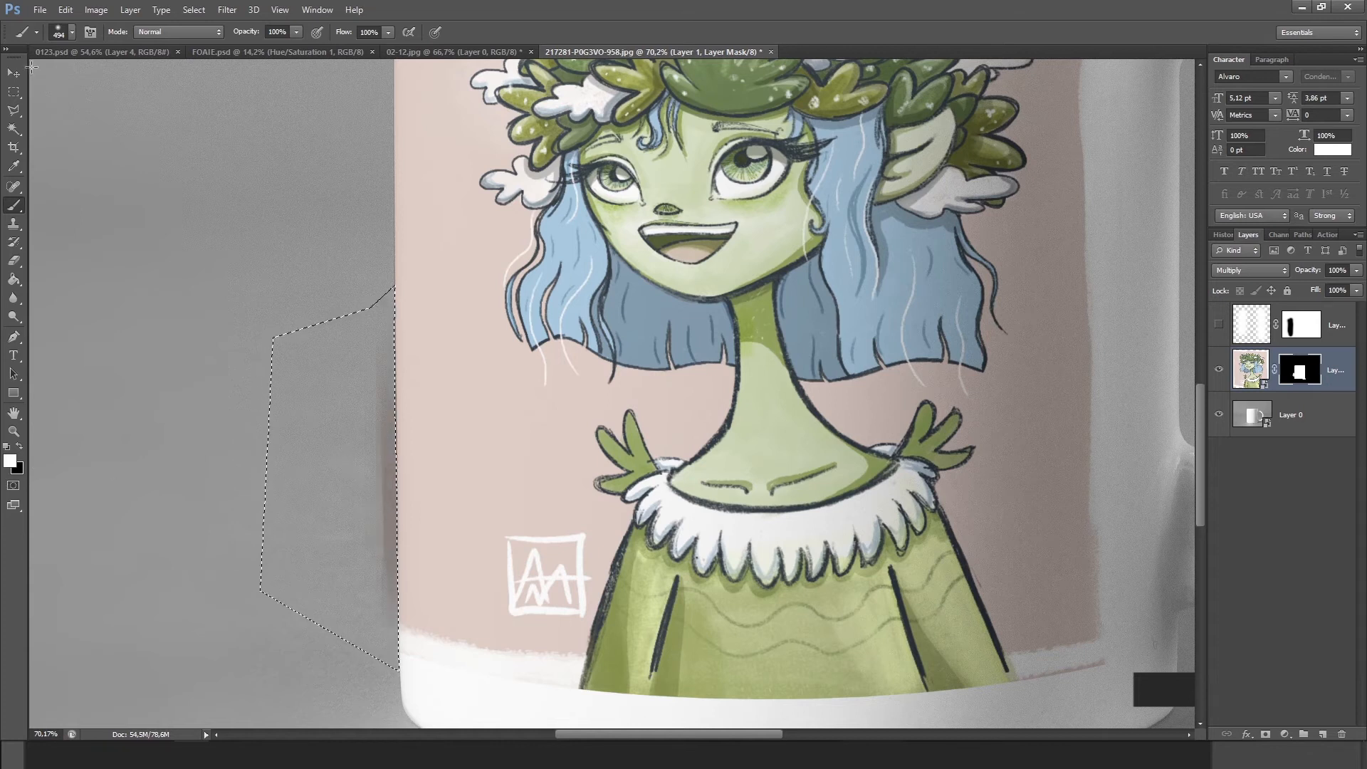
# - Reduce the brush size to 191, paint black on the mask to hide the artwork beyond the mug's left edge, and deselect
pyautogui.click(71, 32)
pyautogui.click(116, 74)
pyautogui.moveTo(116, 74); pyautogui.dragTo(119, 75)
pyautogui.press('Return')
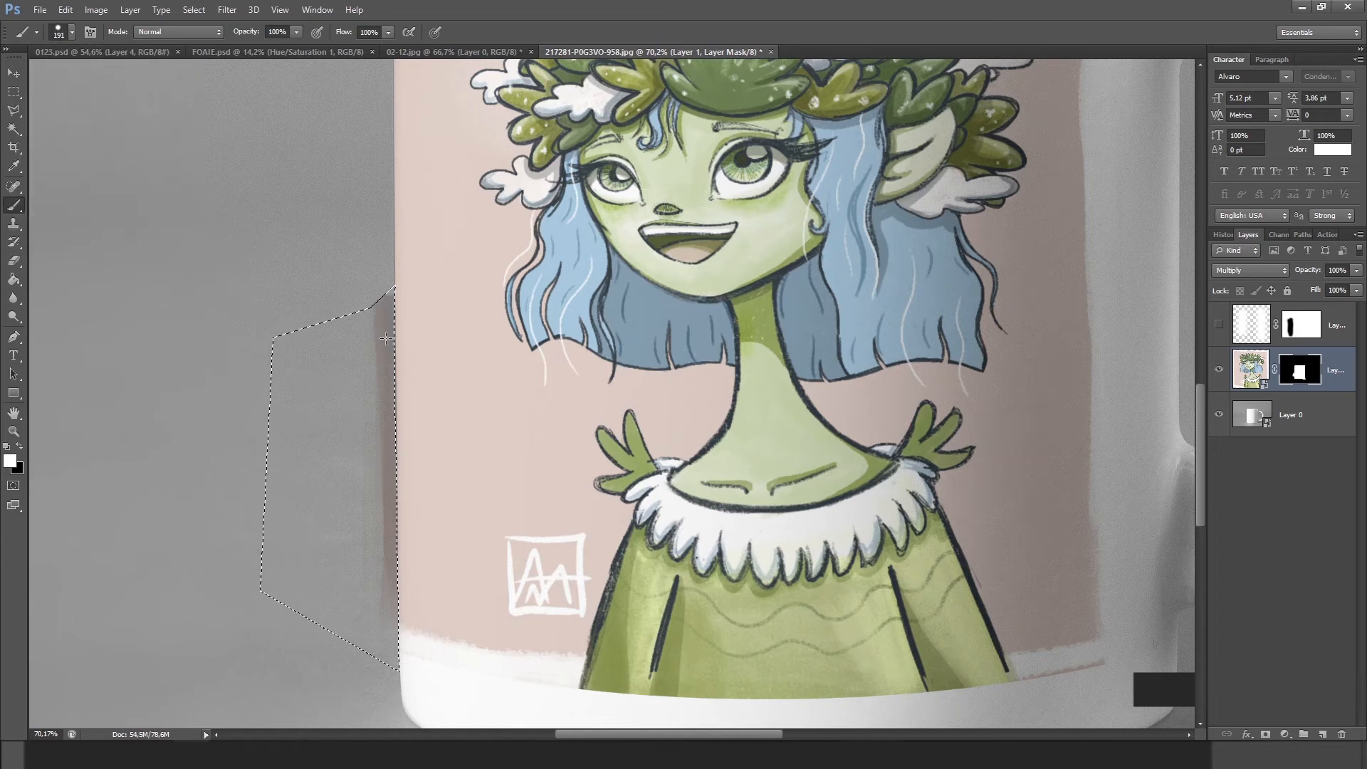
pyautogui.press('x')
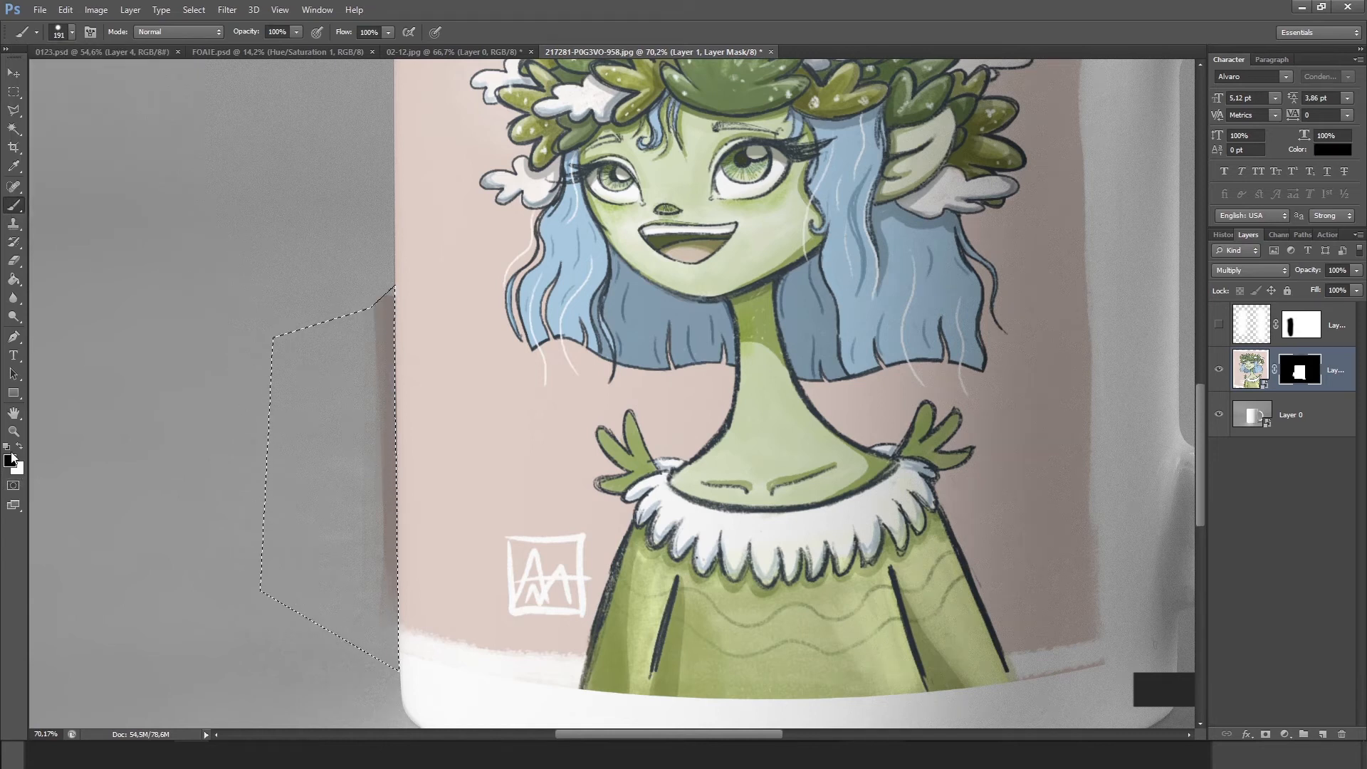
pyautogui.moveTo(355, 317); pyautogui.dragTo(367, 296)
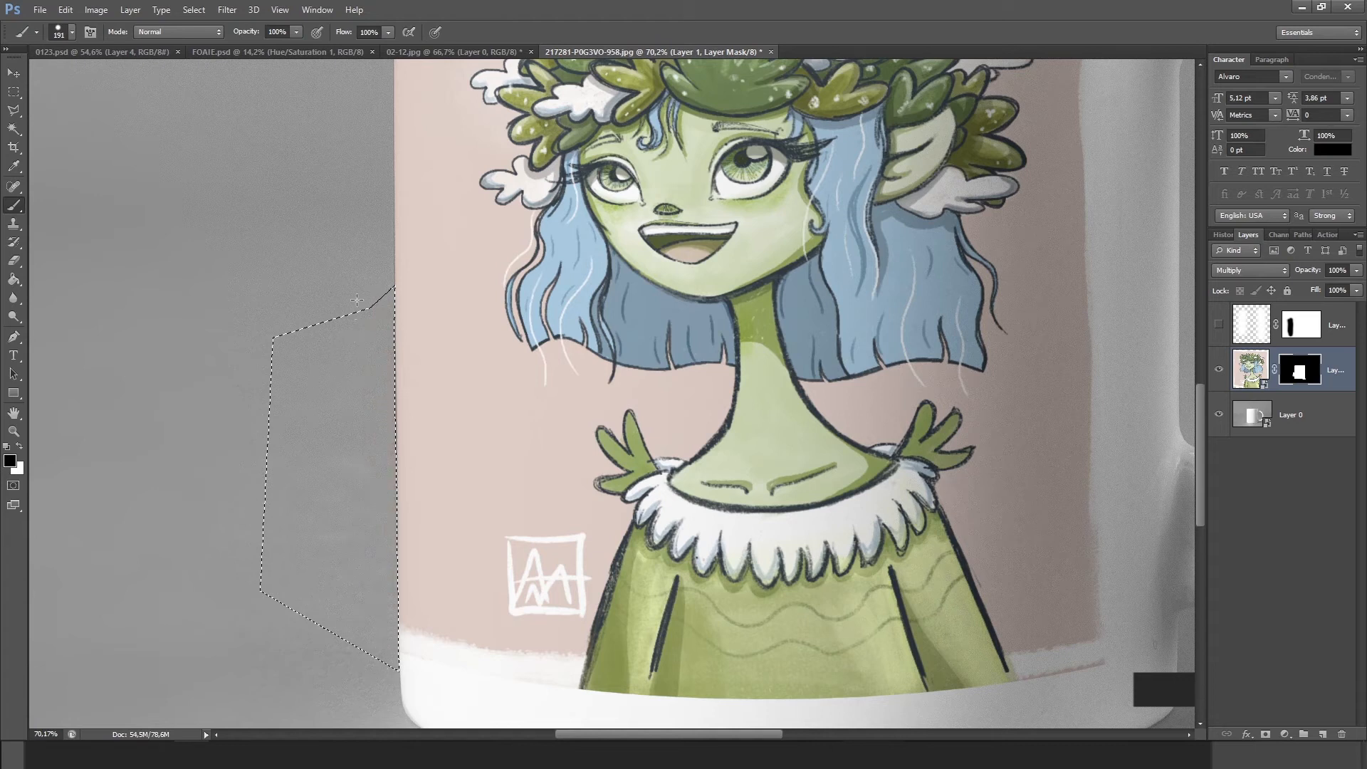
pyautogui.press('m')
pyautogui.hotkey('ctrl', 'd')
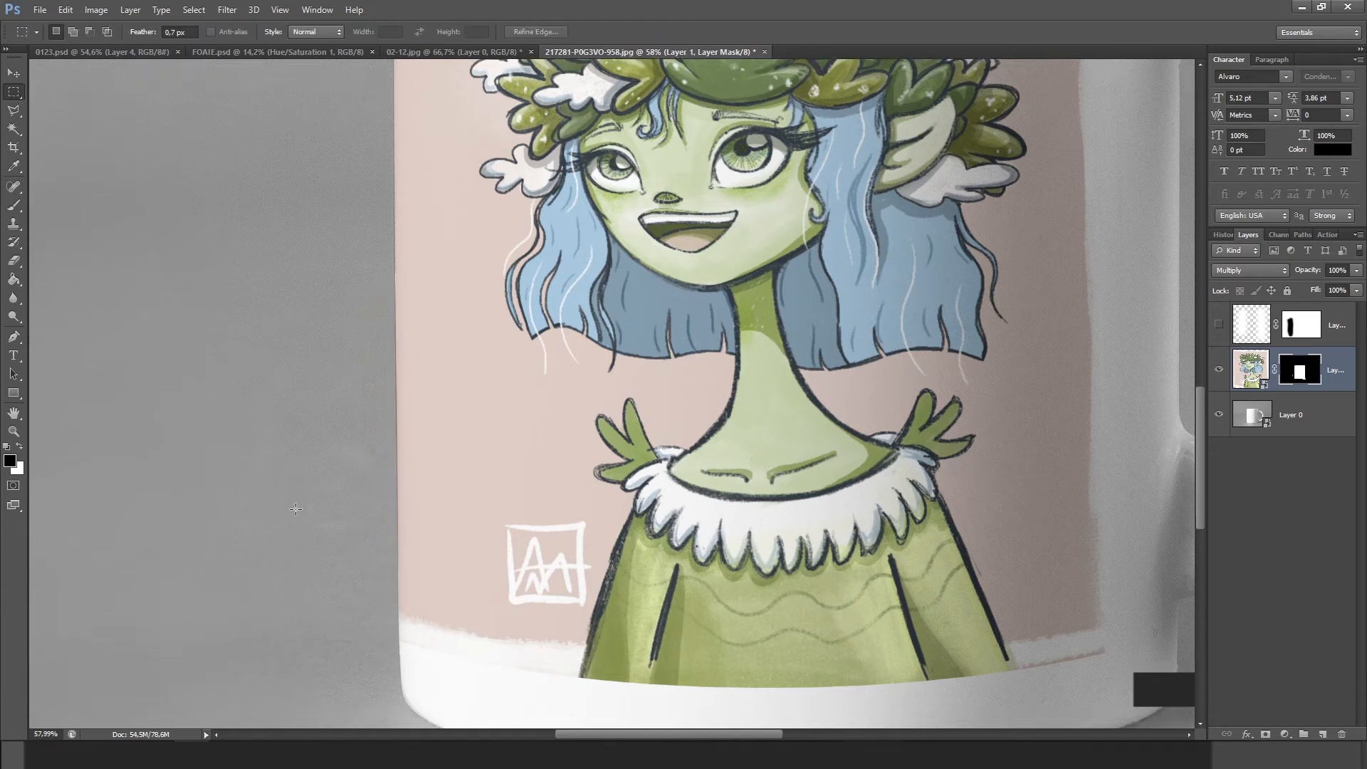
pyautogui.scroll(-12, 296, 509)
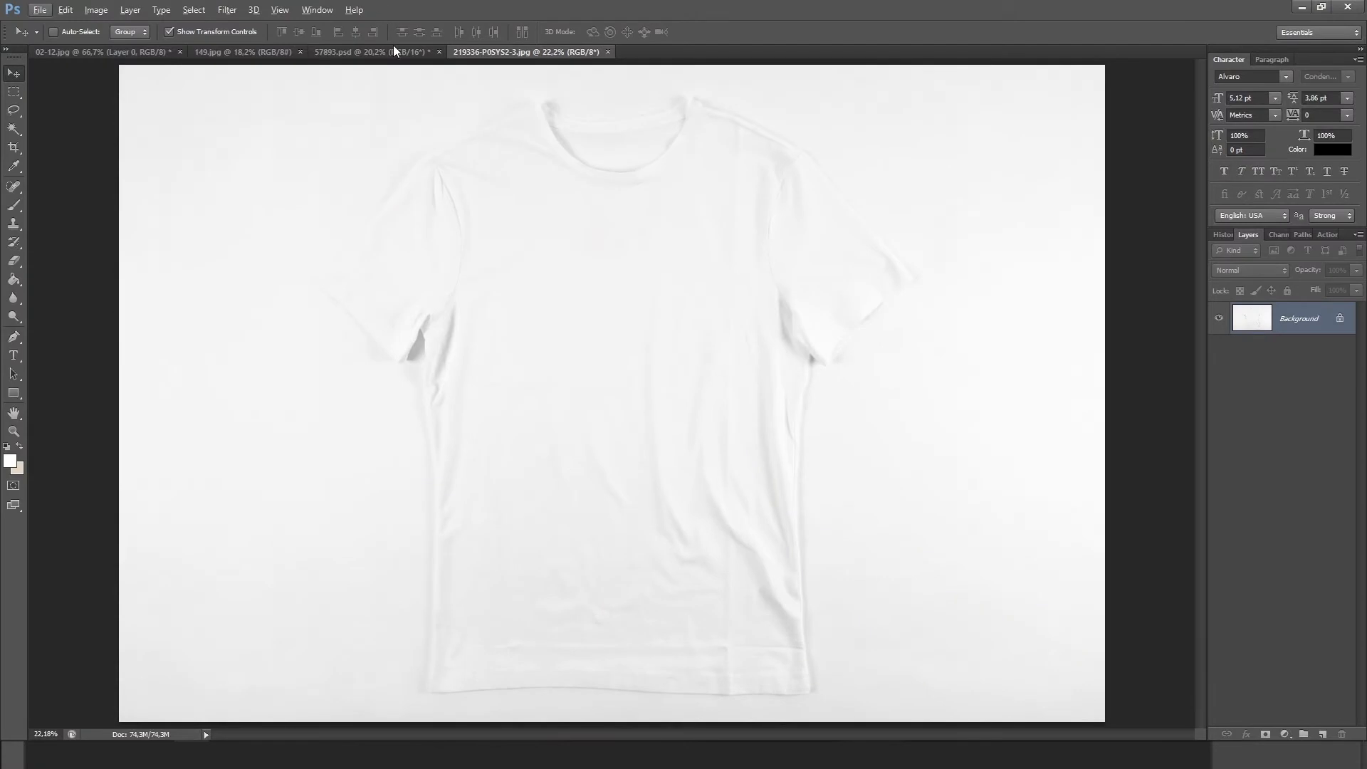
# - Paste the artwork into the white T-shirt photo, enlarge it and place it on the shirt's chest
pyautogui.hotkey('ctrl', 'v')
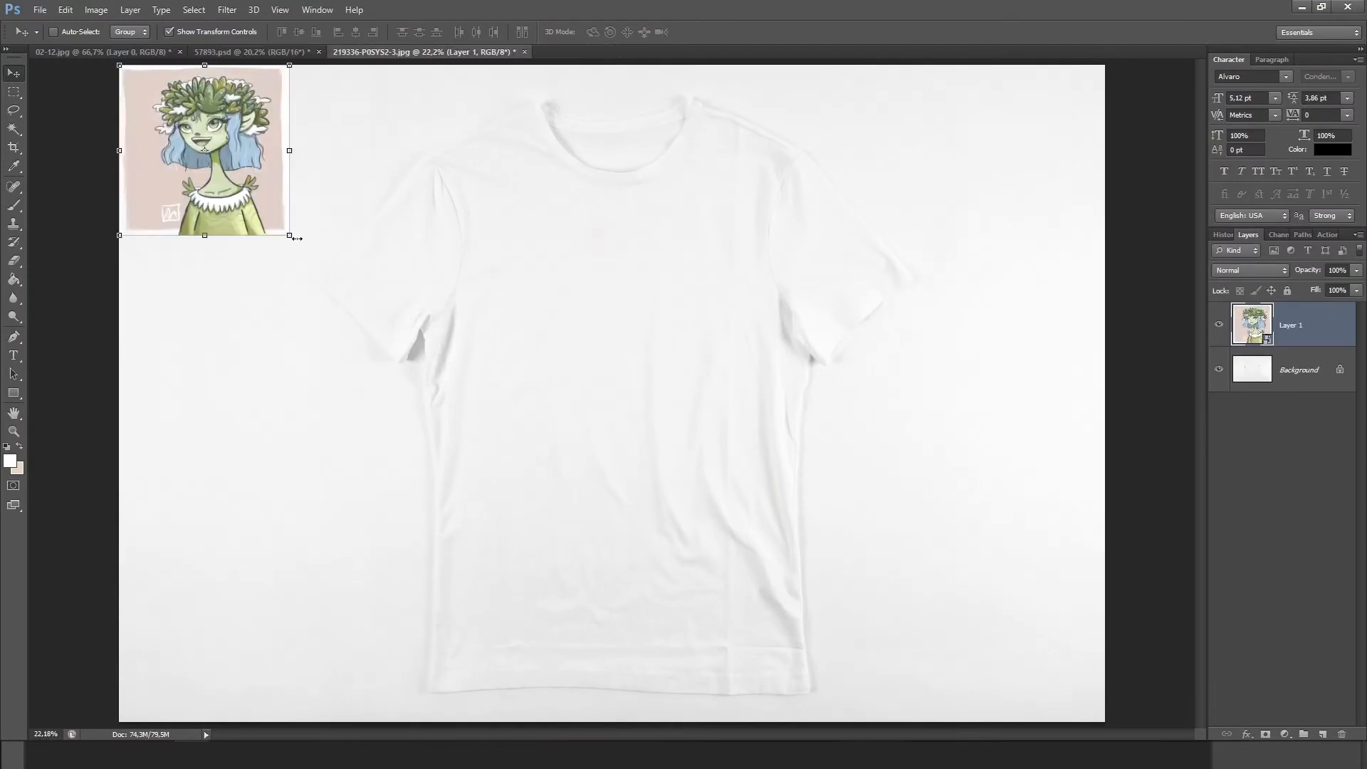
pyautogui.moveTo(289, 235); pyautogui.dragTo(655, 552)
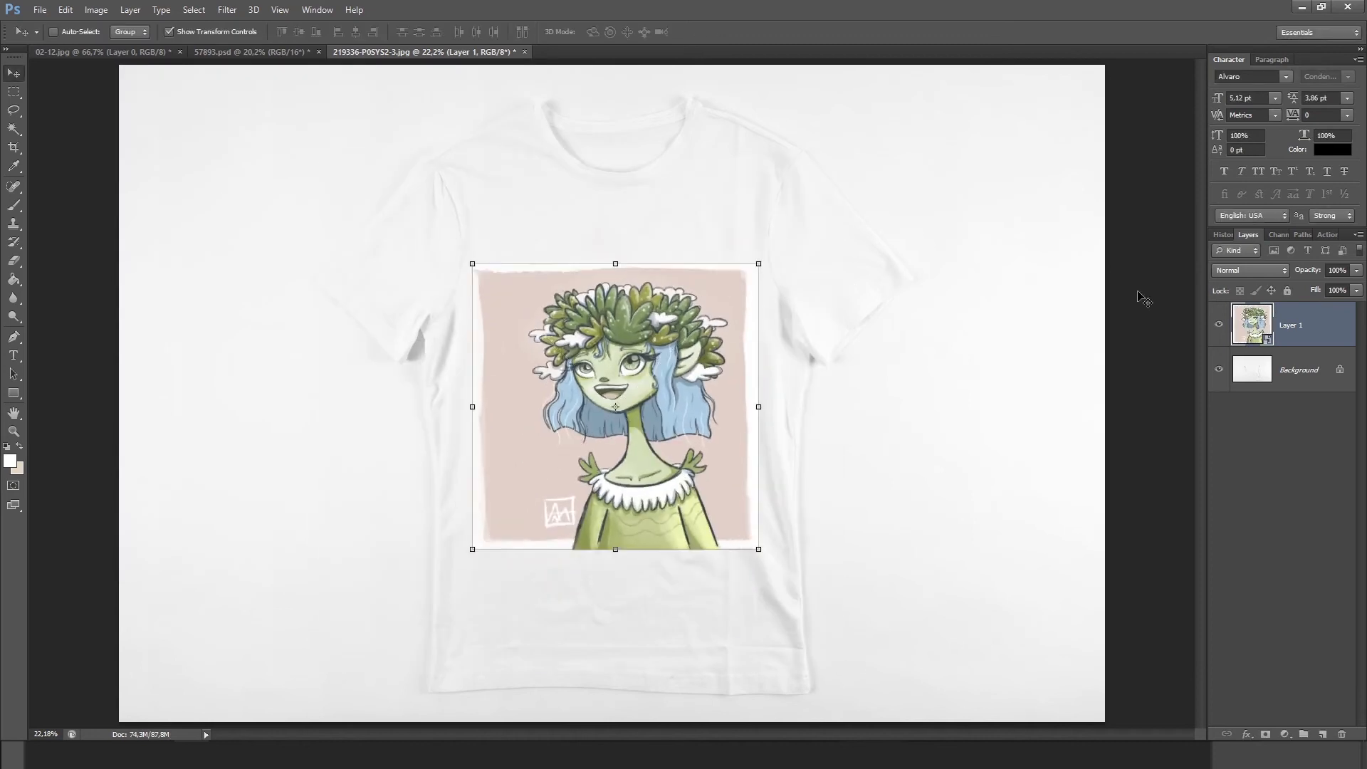
# - Try the Darken blend mode on the artwork layer and settle on Multiply so the shirt's folds show through
pyautogui.click(1230, 273)
pyautogui.click(1228, 319)
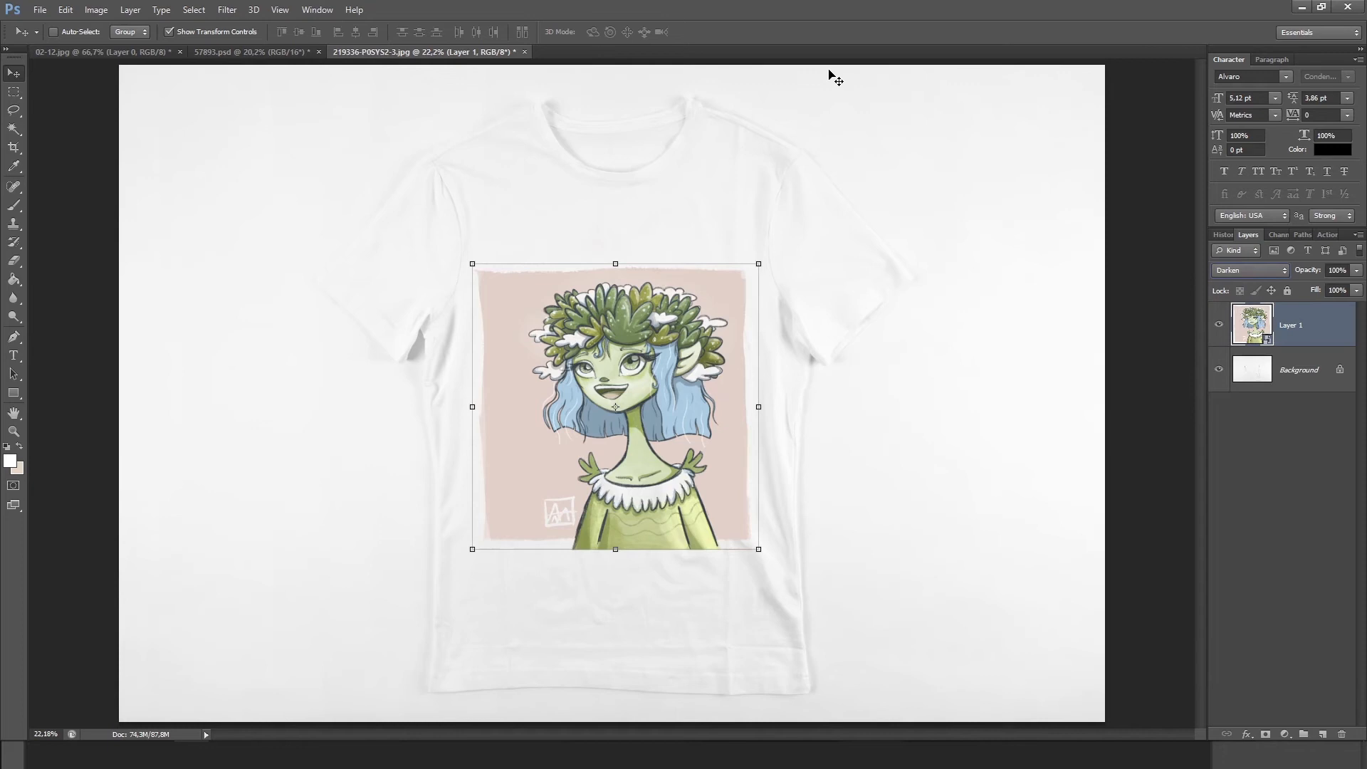
pyautogui.click(1253, 270)
pyautogui.click(1243, 331)
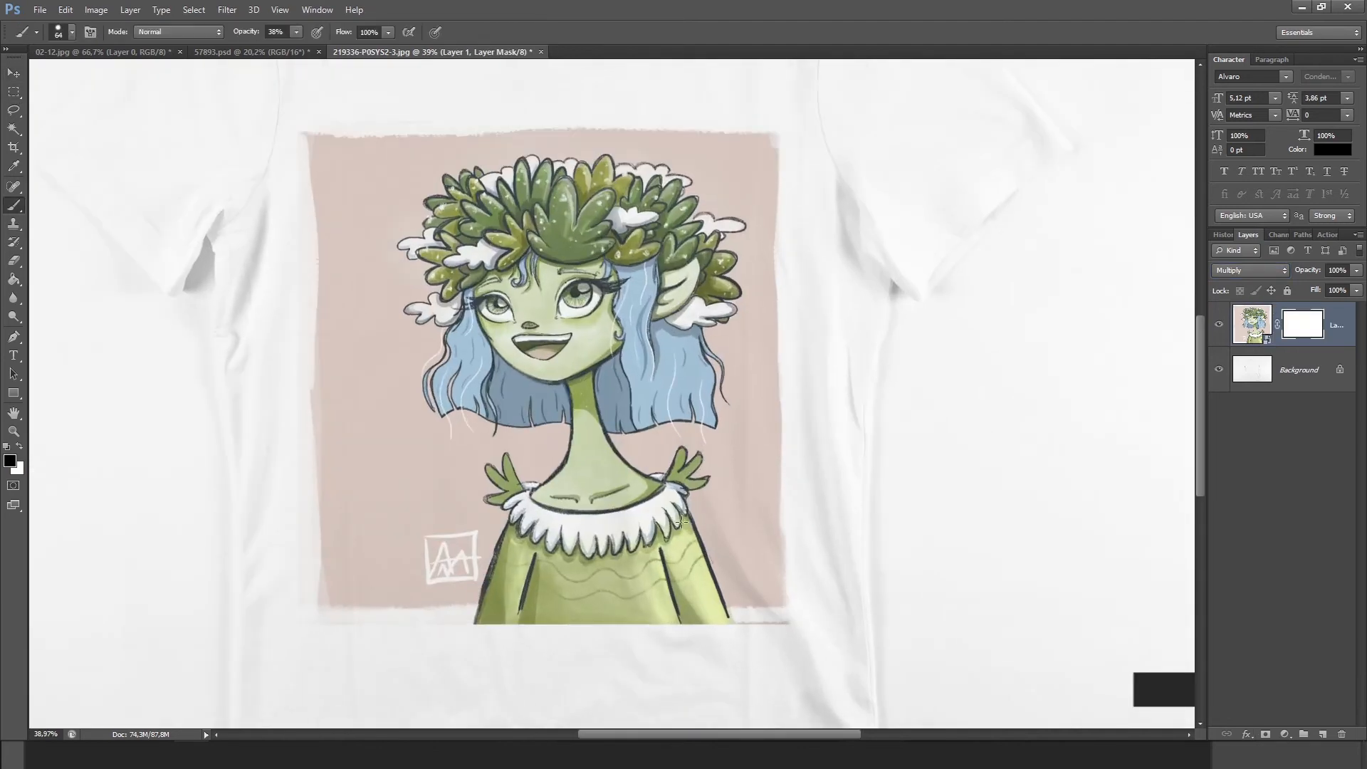
# - Set the brush opacity to 100% and paint black on the artwork's mask along the print's lower right edge
pyautogui.scroll(3, 753, 627)
pyautogui.press('0')
pyautogui.moveTo(801, 613); pyautogui.dragTo(750, 612)
pyautogui.scroll(-8, 686, 570)
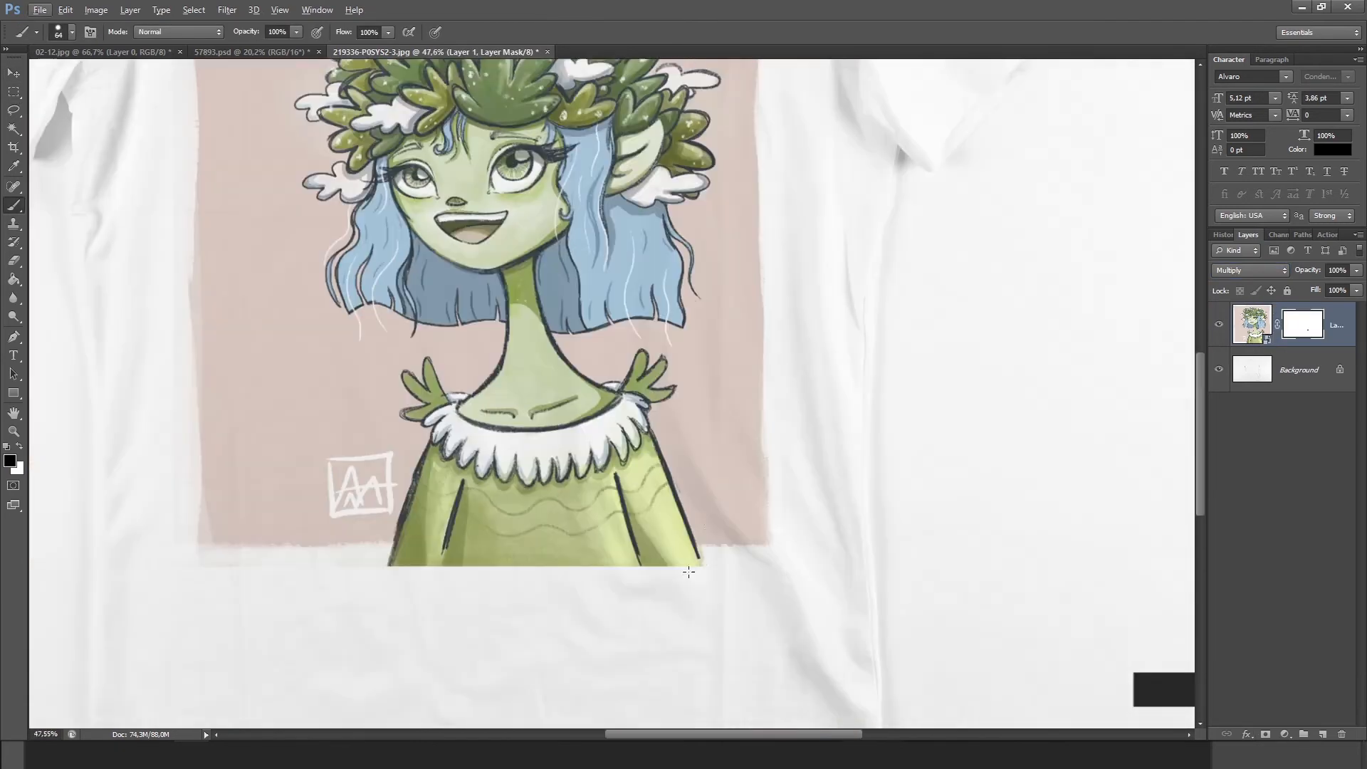
pyautogui.press('x')
pyautogui.scroll(3, 611, 394)
pyautogui.scroll(-3, 611, 393)
# - Turn off the transform controls around the artwork
pyautogui.click(14, 73)
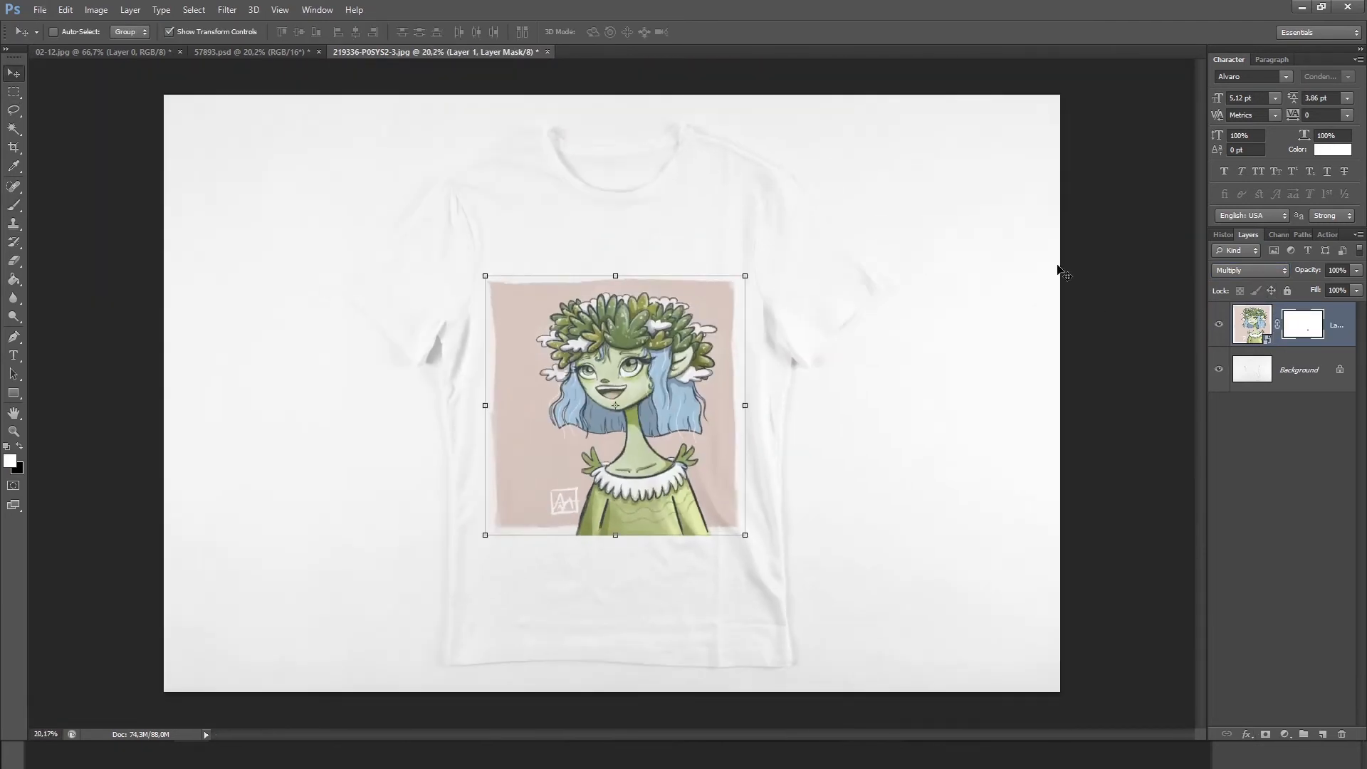
pyautogui.click(170, 32)
pyautogui.hotkey('ctrl', '-')
pyautogui.click(1255, 324)
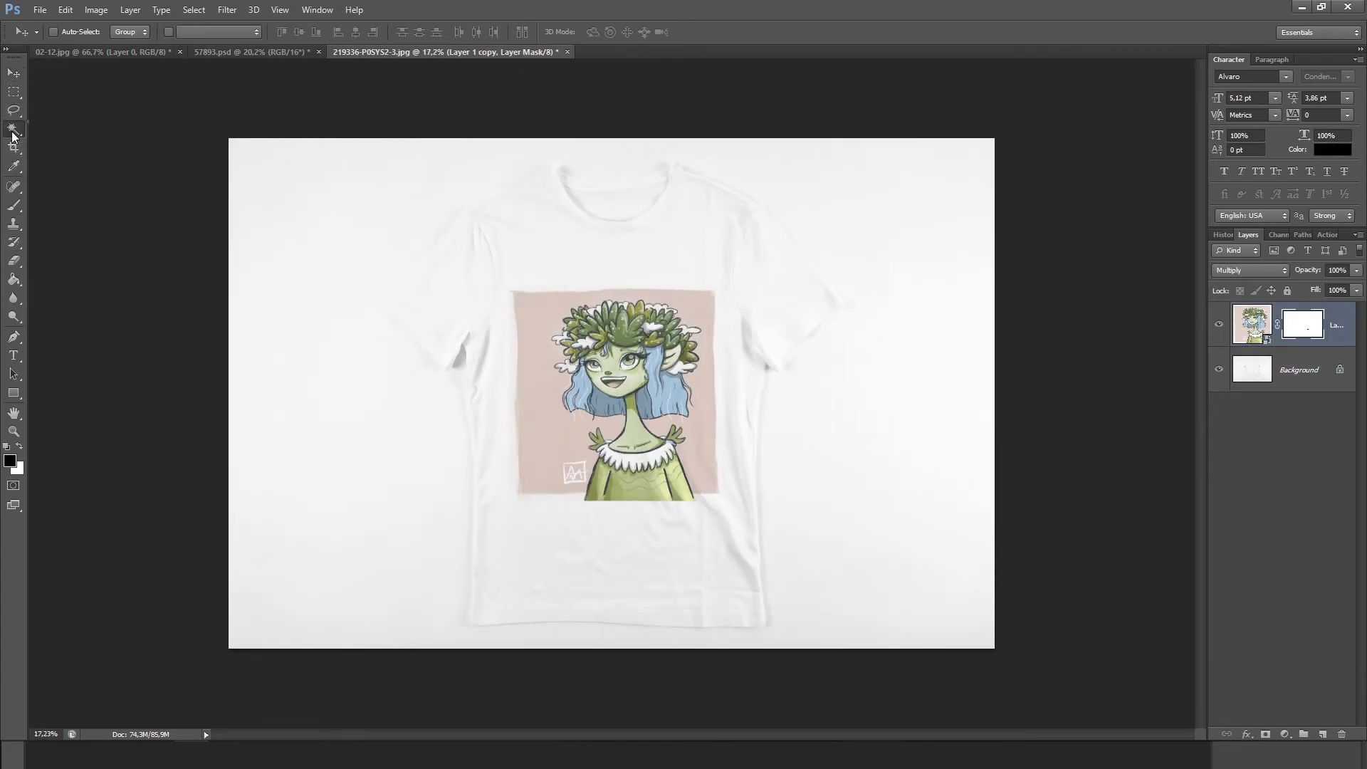
pyautogui.click(12, 134)
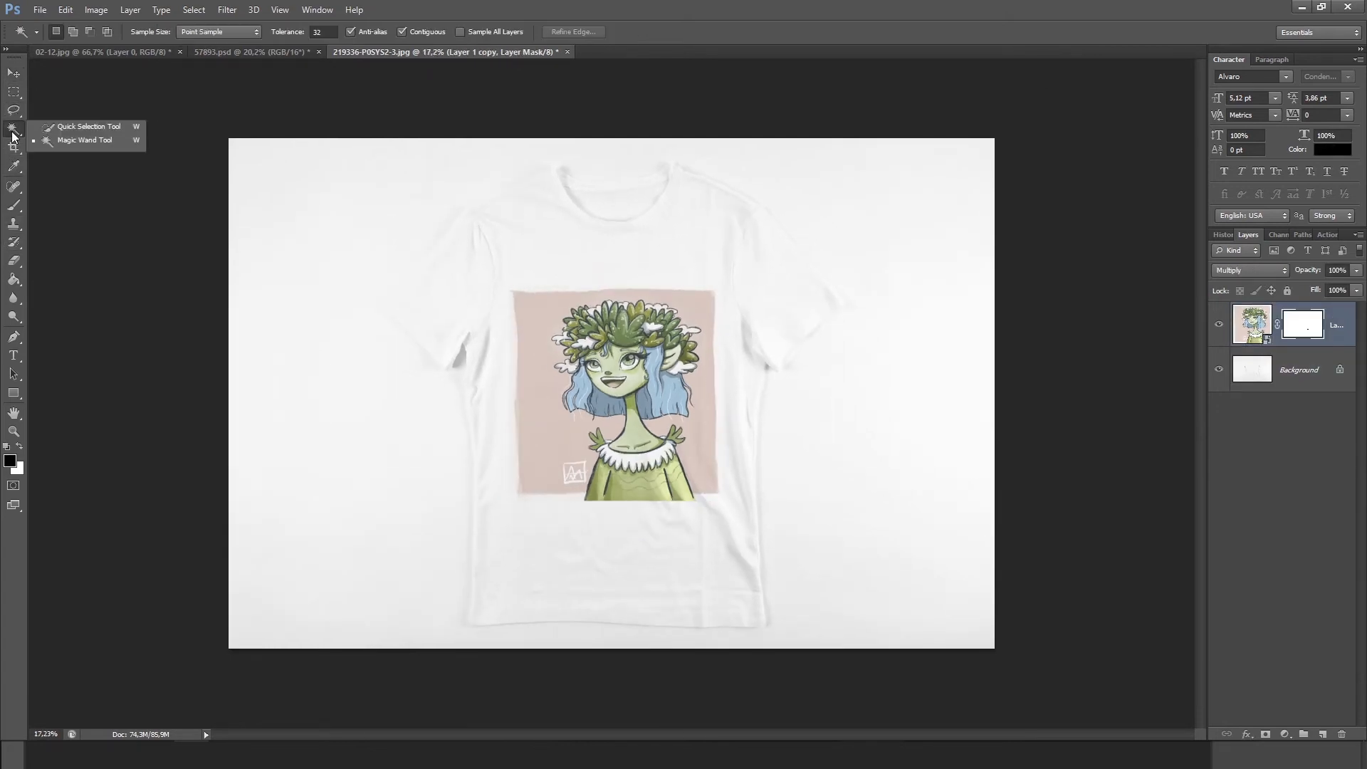
pyautogui.click(59, 140)
pyautogui.click(315, 213)
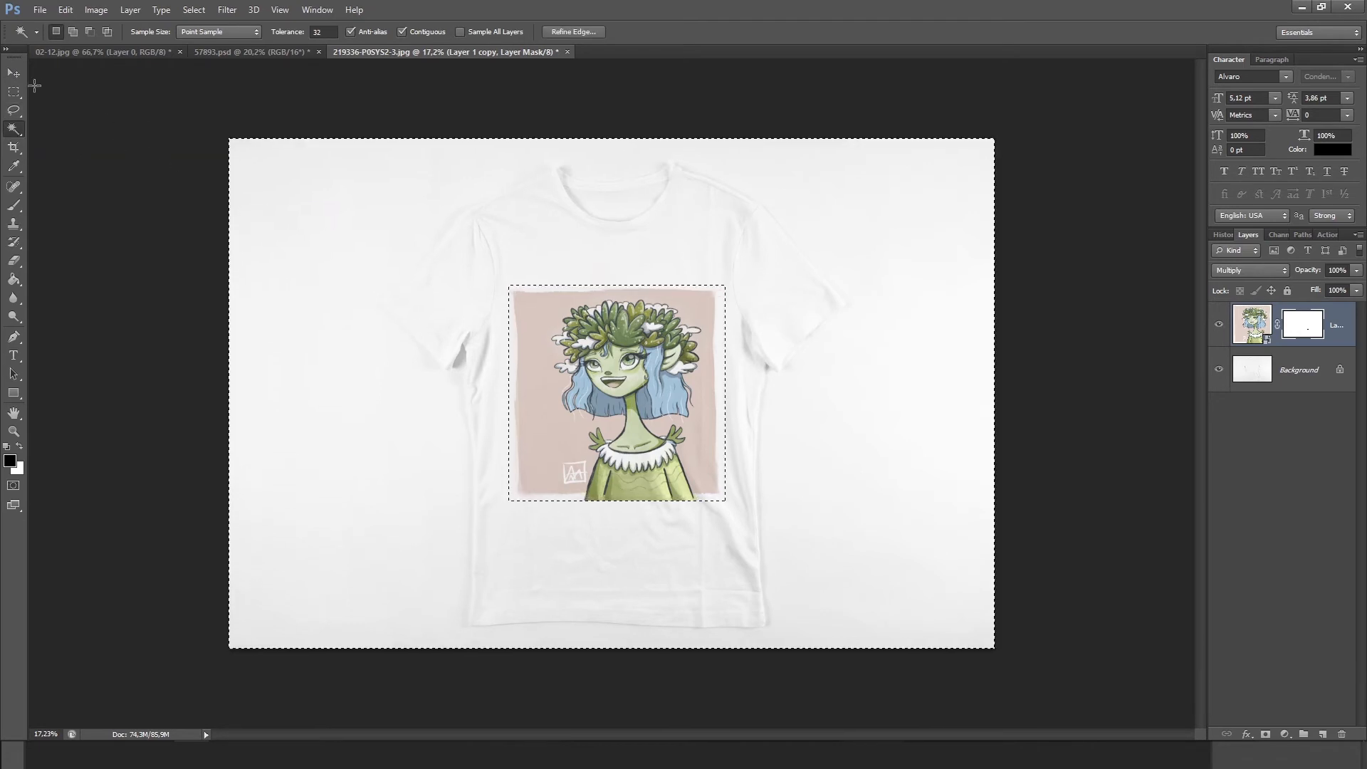
pyautogui.press('m')
pyautogui.click(94, 134)
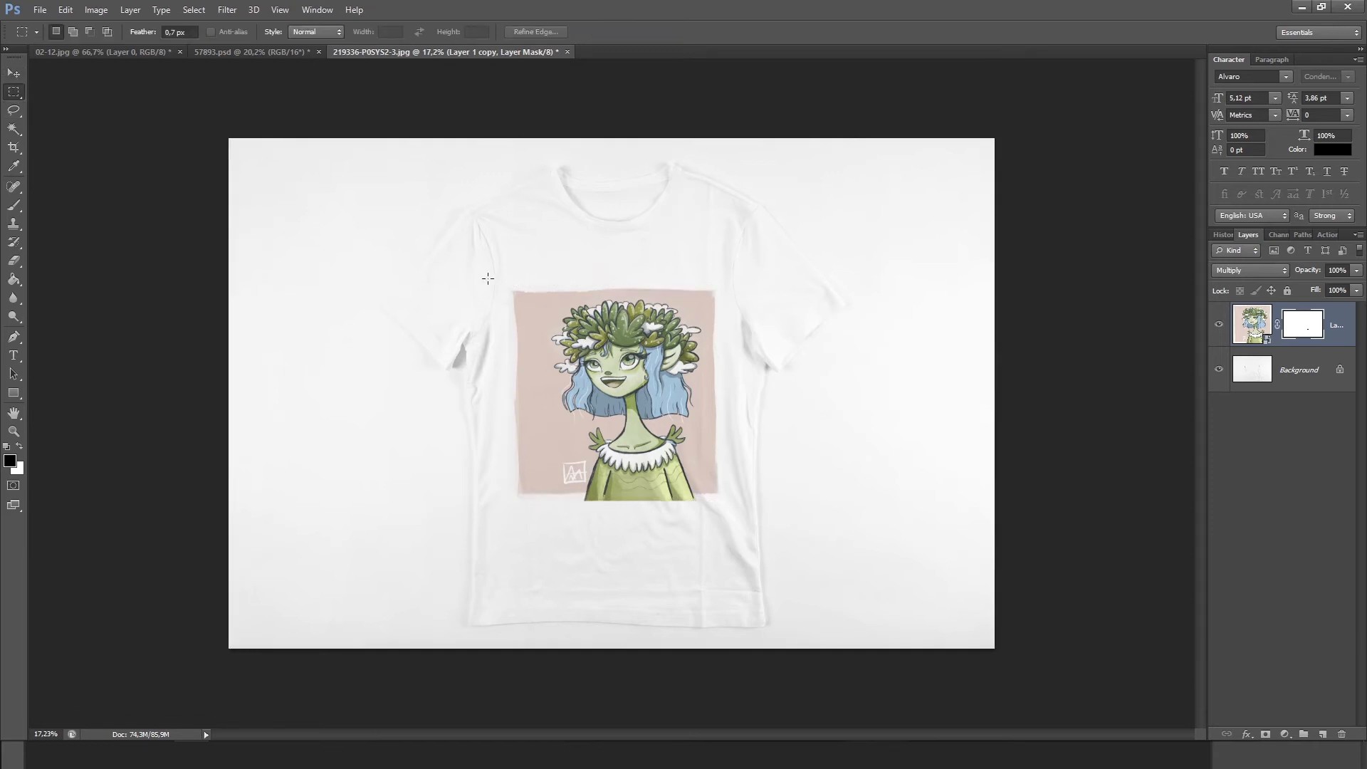
pyautogui.moveTo(755, 511); pyautogui.dragTo(762, 573)
pyautogui.click(13, 111)
# - Start a Pen path at the shirt's lower right hem corner and trace up the lower part of its right side
pyautogui.click(14, 337)
pyautogui.scroll(5, 761, 609)
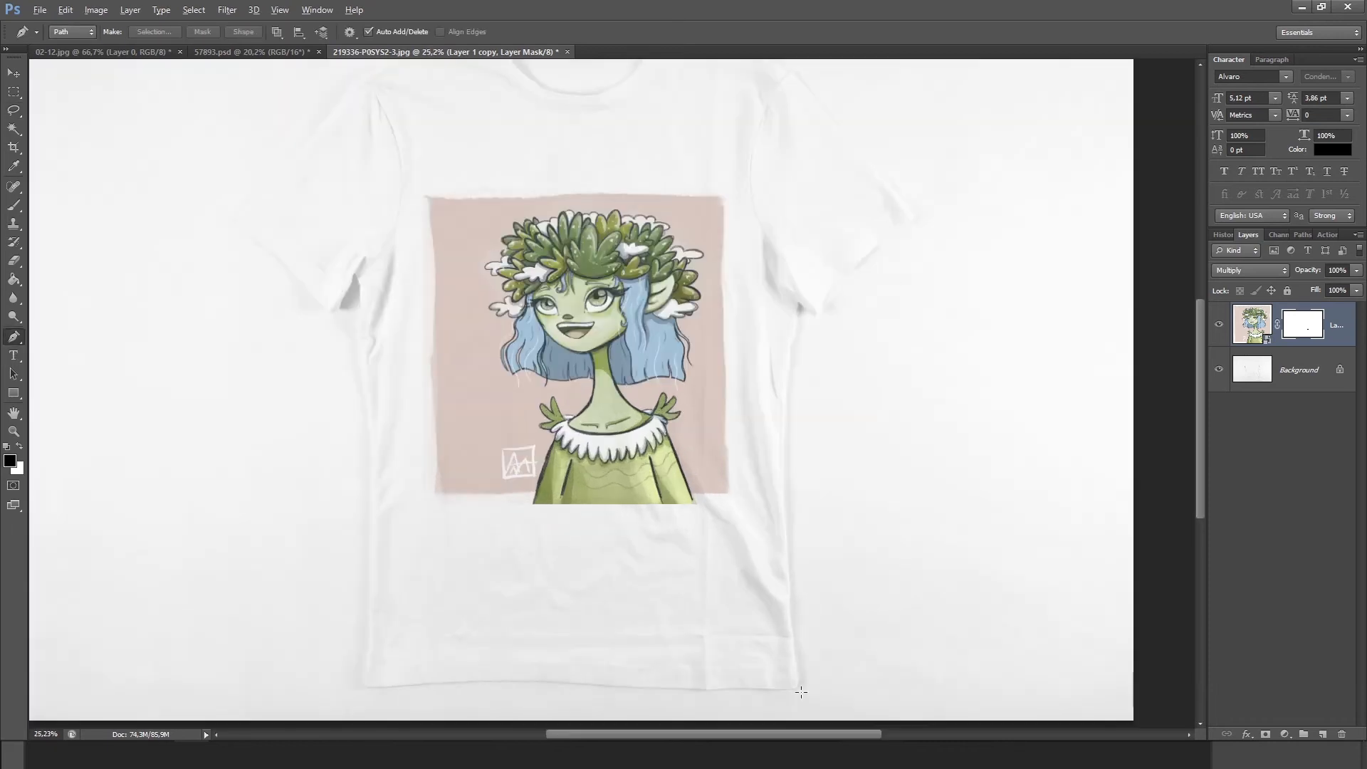
pyautogui.scroll(3, 805, 685)
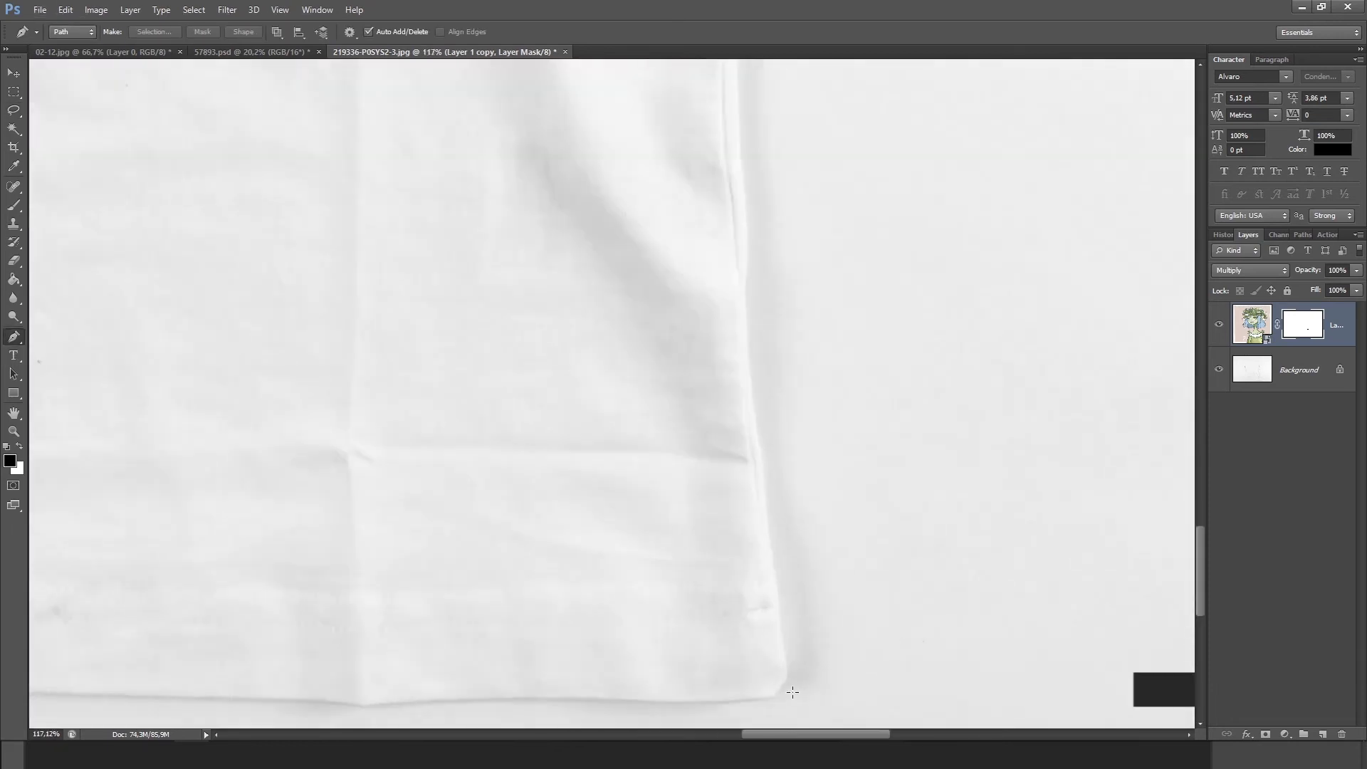
pyautogui.click(772, 698)
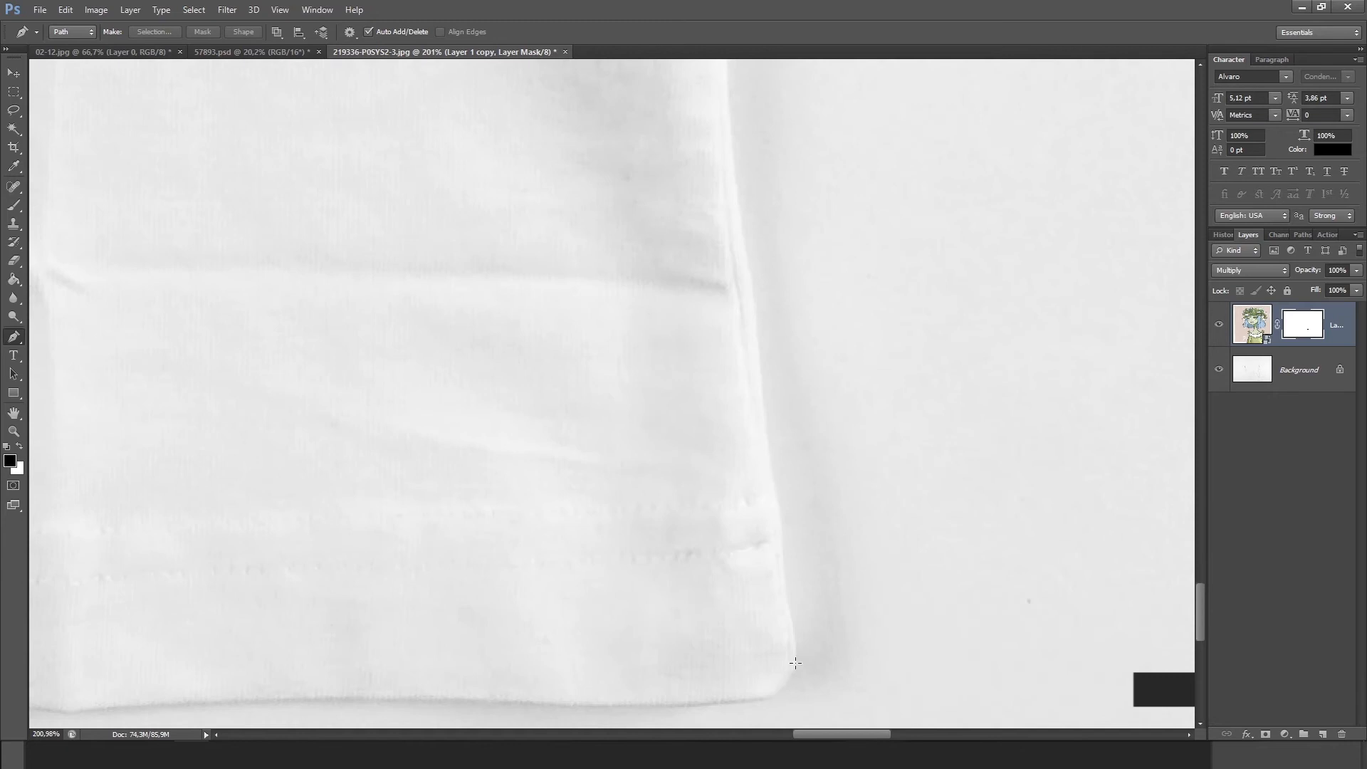
pyautogui.moveTo(797, 656); pyautogui.dragTo(802, 629)
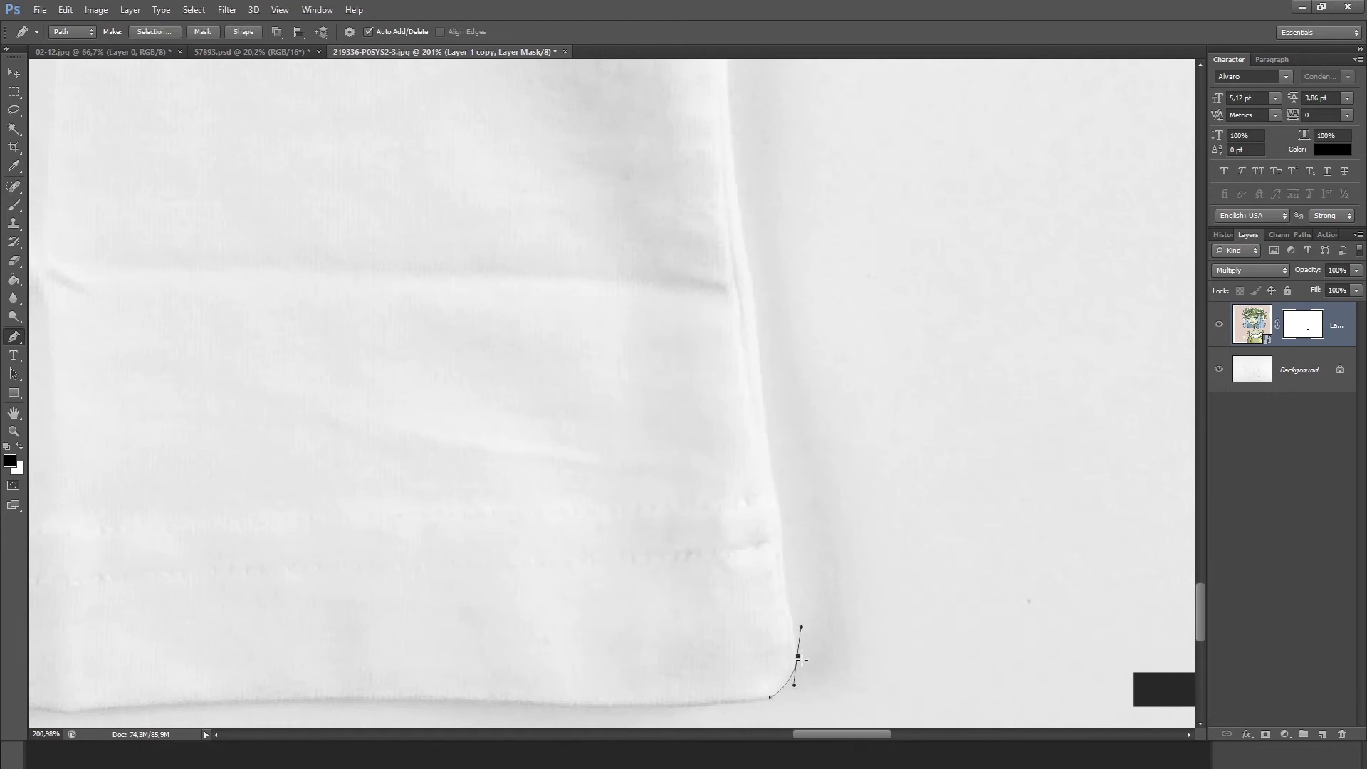
pyautogui.click(782, 553)
pyautogui.scroll(-3, 758, 595)
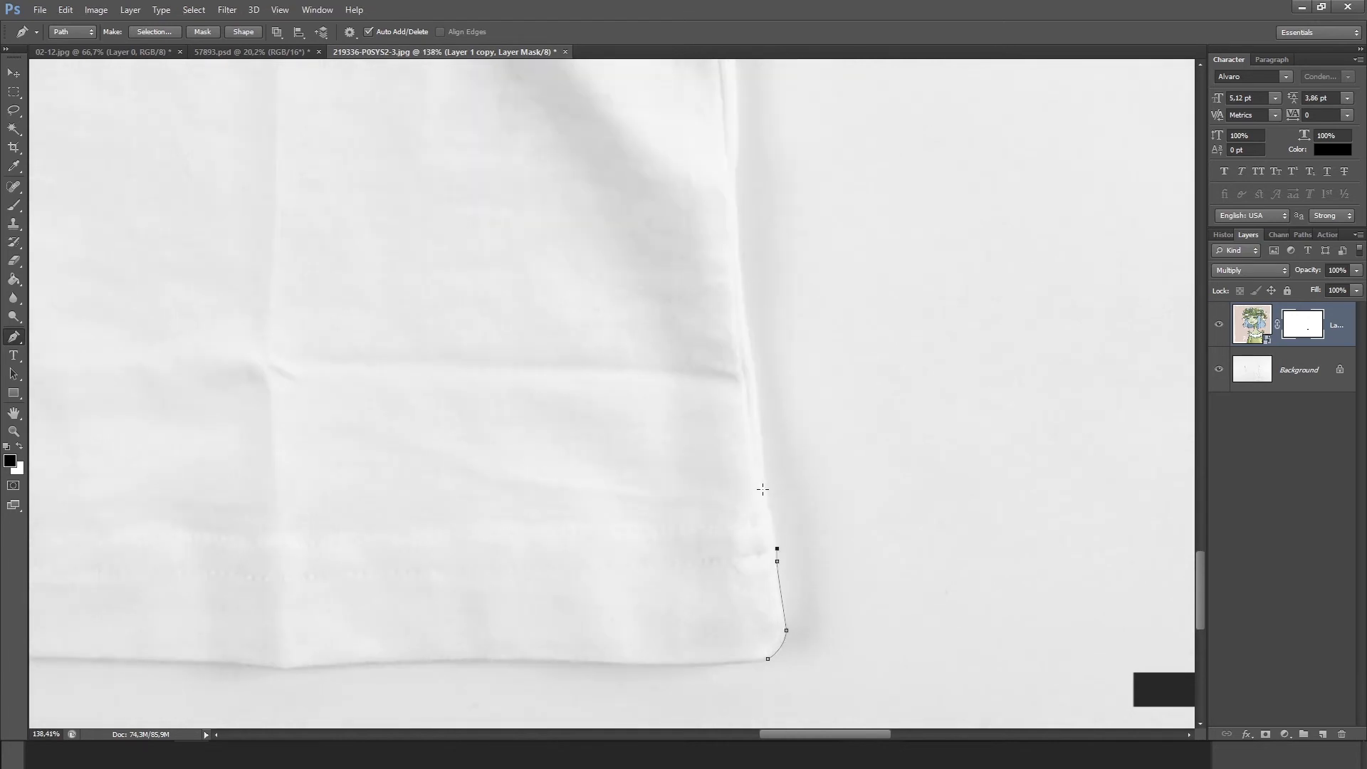
pyautogui.click(759, 391)
pyautogui.click(748, 334)
pyautogui.click(741, 267)
pyautogui.click(737, 191)
# - Continue the path along the shirt's right side edge up to the underarm
pyautogui.scroll(-3, 737, 191)
pyautogui.moveTo(695, 428); pyautogui.dragTo(689, 399)
pyautogui.click(690, 389)
pyautogui.click(695, 368)
pyautogui.click(684, 255)
pyautogui.click(683, 218)
pyautogui.click(675, 185)
pyautogui.click(675, 140)
pyautogui.click(674, 96)
pyautogui.click(676, 65)
pyautogui.moveTo(676, 70); pyautogui.dragTo(726, 587)
pyautogui.scroll(-3, 727, 587)
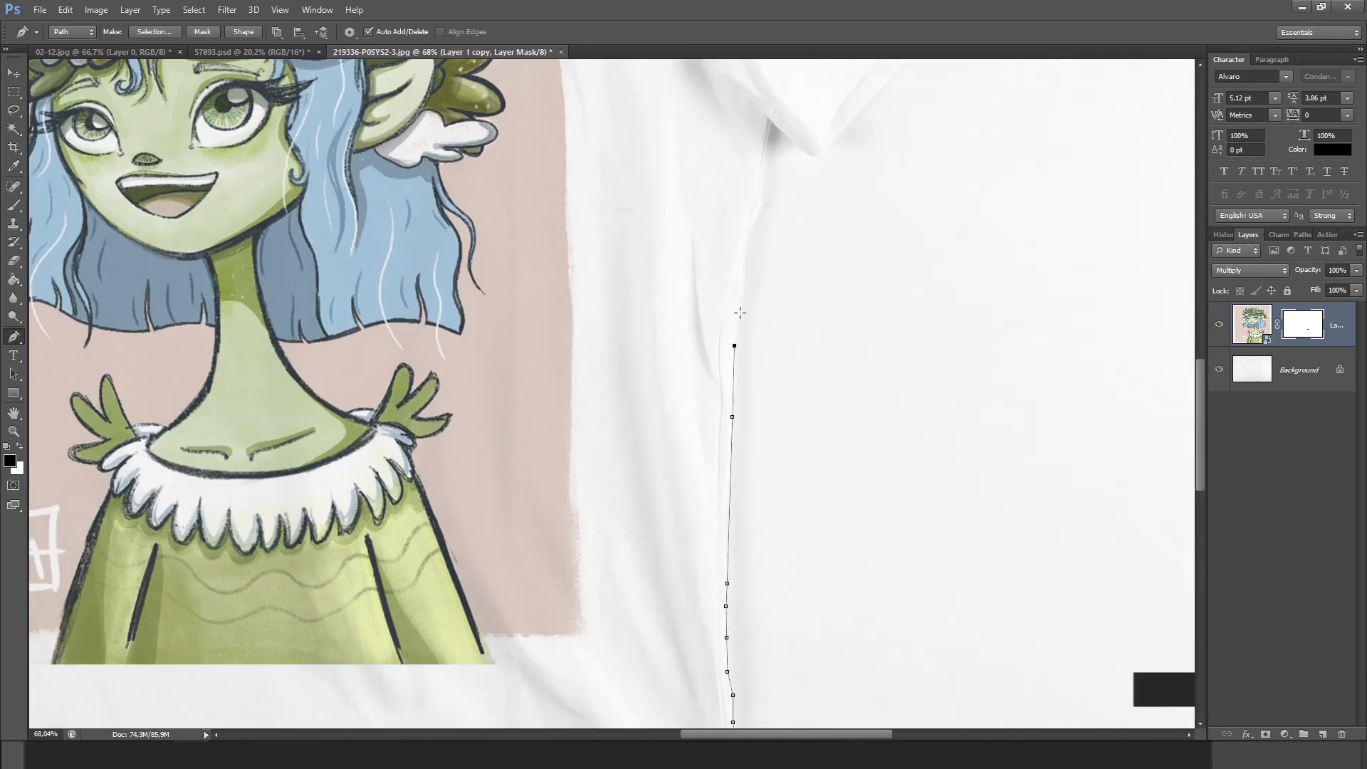
pyautogui.scroll(3, 832, 129)
pyautogui.hotkey('ctrl', 'z')
pyautogui.scroll(-3, 793, 195)
# - Extend the path past the right sleeve's outer corner and along its upper edge and shoulder toward the collar
pyautogui.moveTo(874, 209); pyautogui.dragTo(905, 187)
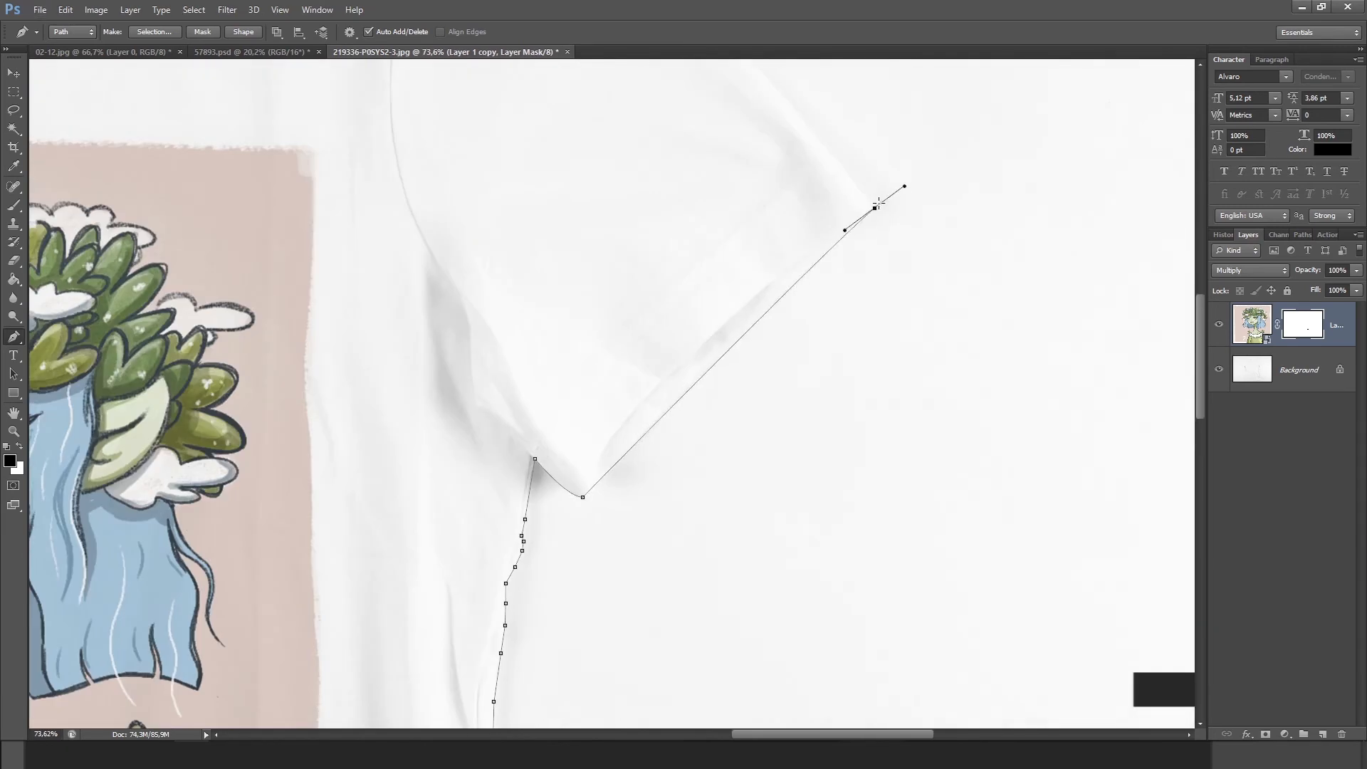
pyautogui.scroll(-3, 938, 605)
pyautogui.click(897, 554)
pyautogui.click(718, 348)
pyautogui.click(605, 288)
pyautogui.click(539, 265)
pyautogui.click(516, 259)
pyautogui.click(492, 242)
# - Trace the path along the back of the neckline and around the collar's left corner
pyautogui.scroll(3, 491, 241)
pyautogui.moveTo(377, 254); pyautogui.dragTo(327, 202)
pyautogui.hotkey('ctrl', 'z')
pyautogui.moveTo(742, 272); pyautogui.dragTo(677, 287)
pyautogui.moveTo(514, 307); pyautogui.dragTo(418, 299)
pyautogui.moveTo(381, 256); pyautogui.dragTo(360, 217)
pyautogui.click(363, 250)
pyautogui.click(350, 257)
pyautogui.click(342, 268)
pyautogui.click(303, 292)
pyautogui.scroll(-3, 303, 292)
# - Extend the path over the left shoulder to the sleeve's outer corner and along the sleeve opening
pyautogui.moveTo(332, 354); pyautogui.dragTo(665, 168)
pyautogui.click(542, 140)
pyautogui.click(186, 467)
pyautogui.click(244, 519)
pyautogui.click(300, 570)
pyautogui.scroll(2, 398, 595)
# - Trace the left sleeve's lower corner and the shadowed gap at the underarm
pyautogui.moveTo(395, 664); pyautogui.dragTo(408, 638)
pyautogui.hotkey('ctrl', 'z')
pyautogui.scroll(3, 372, 677)
pyautogui.click(416, 603)
pyautogui.click(435, 567)
pyautogui.click(458, 530)
pyautogui.click(475, 478)
pyautogui.click(497, 470)
pyautogui.click(505, 500)
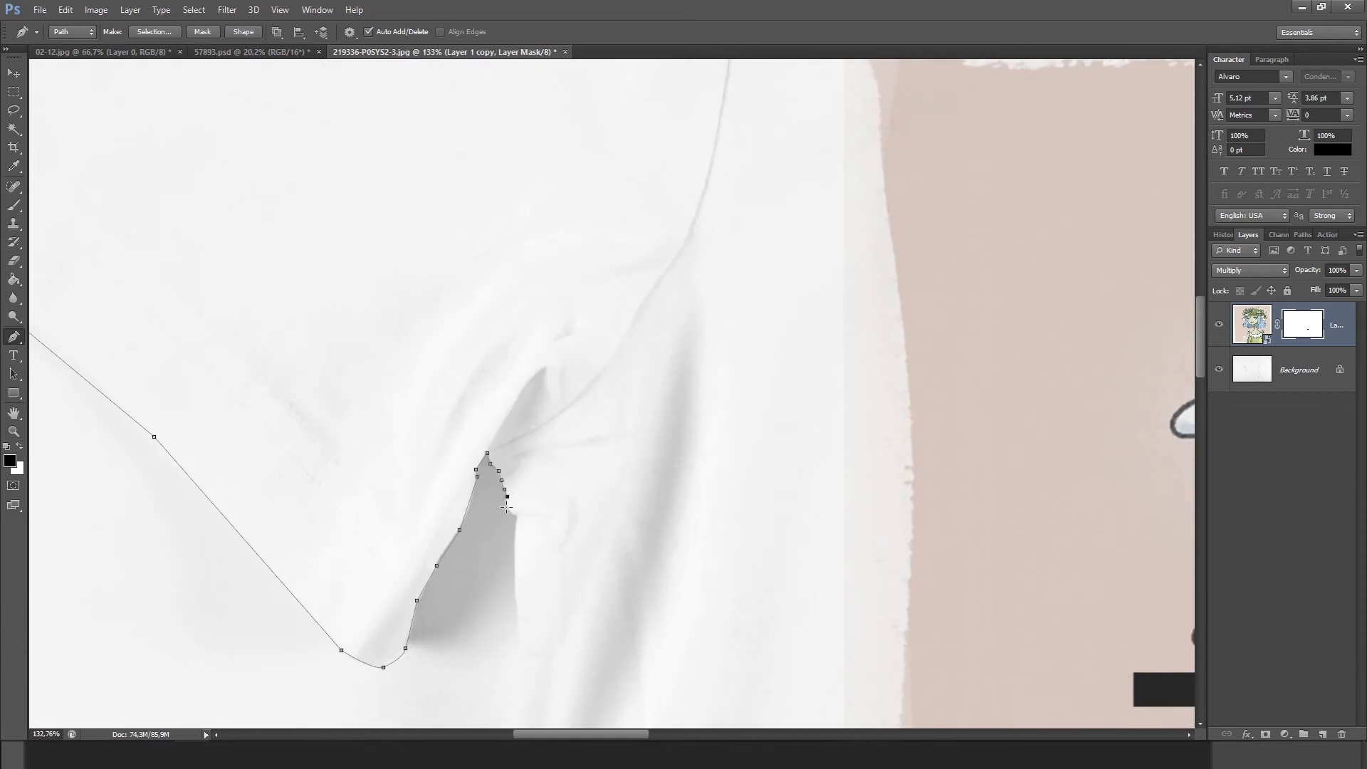
# - Trace the shirt's left side and bottom hem and close the path around the whole shirt
pyautogui.scroll(-4, 502, 491)
pyautogui.click(457, 410)
pyautogui.click(455, 640)
pyautogui.scroll(3, 470, 687)
pyautogui.click(420, 676)
pyautogui.moveTo(531, 677); pyautogui.dragTo(668, 645)
pyautogui.scroll(-1, 569, 669)
pyautogui.moveTo(897, 656); pyautogui.dragTo(1015, 657)
pyautogui.click(1054, 655)
pyautogui.scroll(-3, 713, 294)
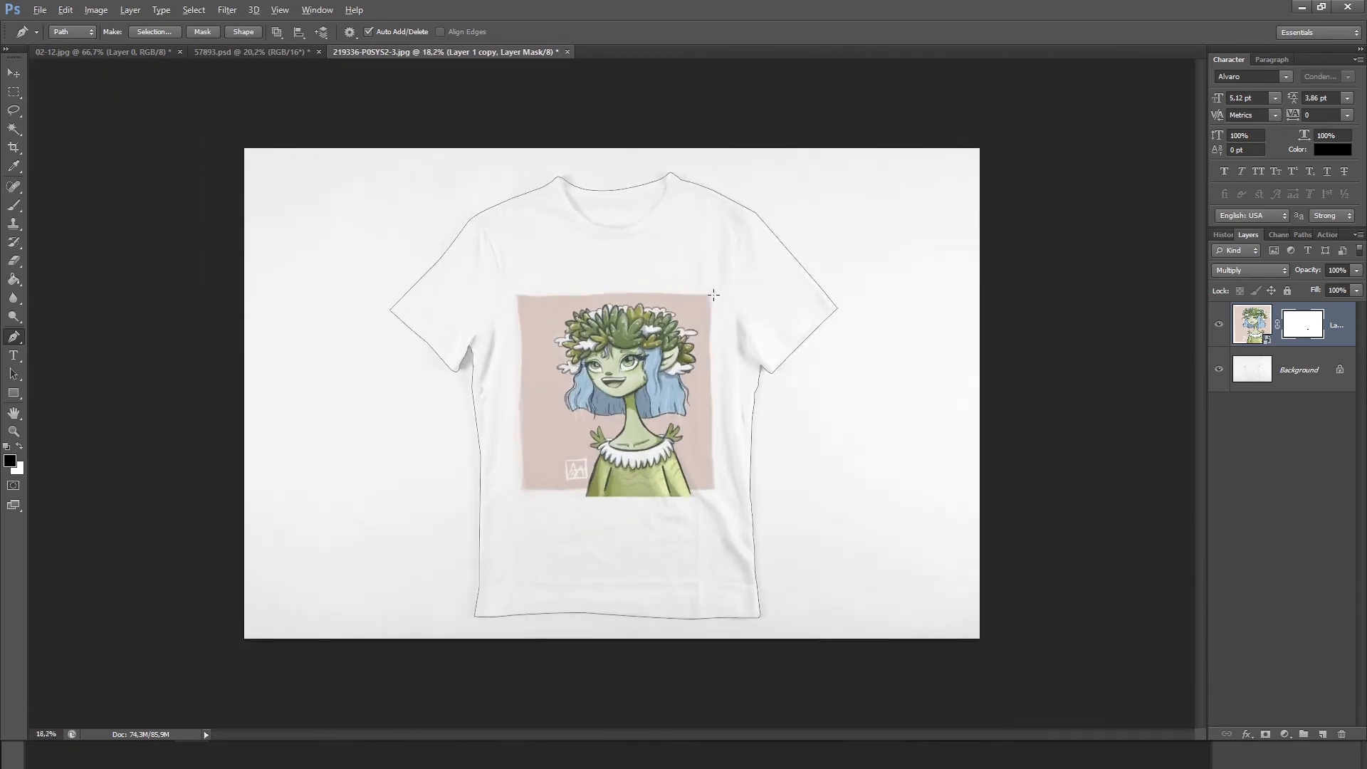
pyautogui.scroll(1, 714, 295)
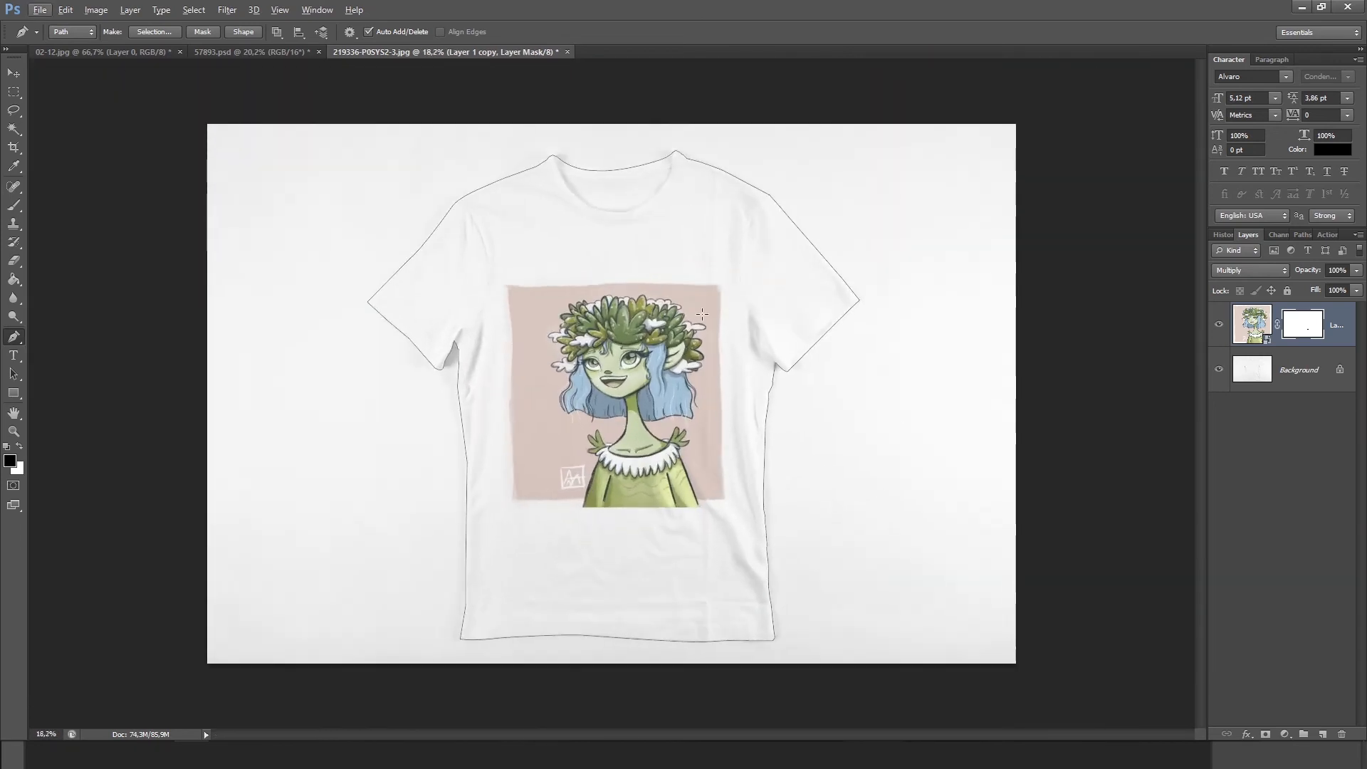
# - Load the shirt path as a selection and add a Hue/Saturation adjustment layer limited to the shirt
pyautogui.click(1301, 230)
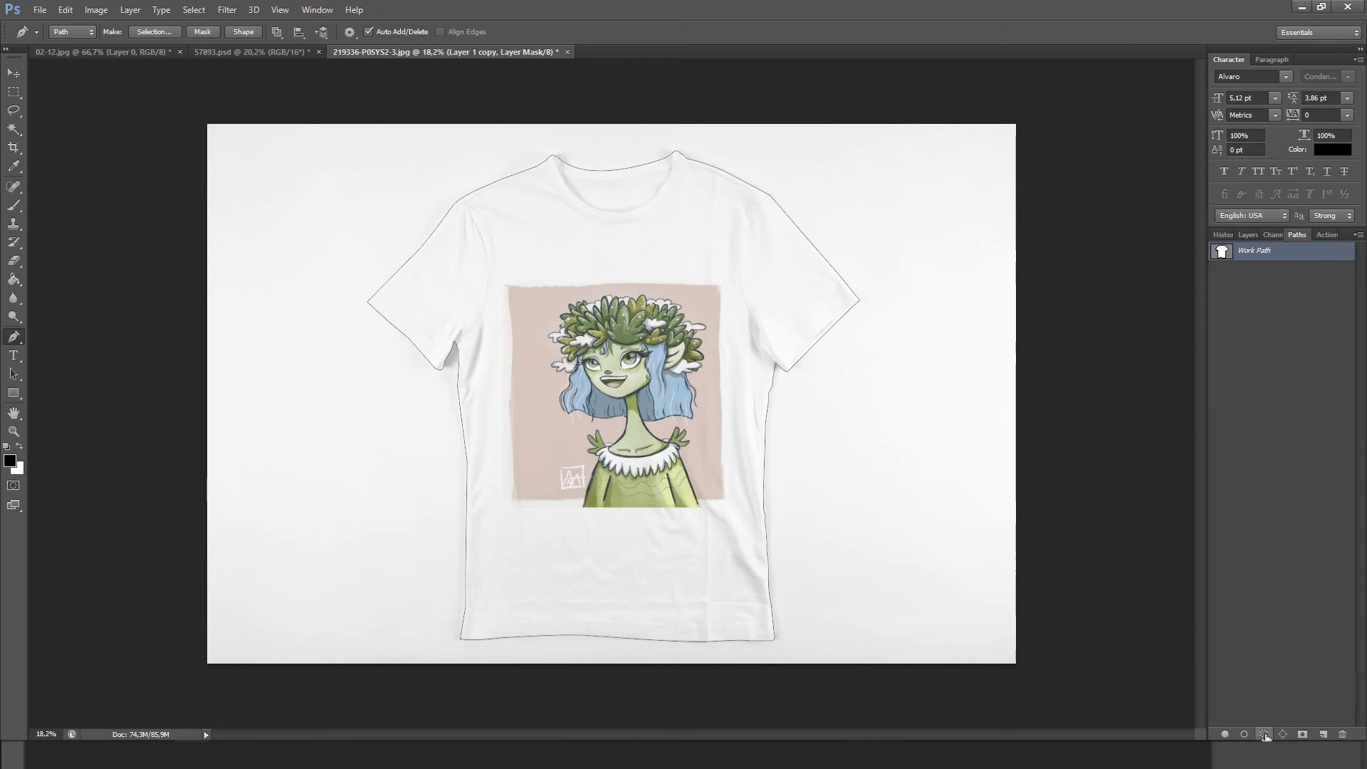
pyautogui.click(1265, 736)
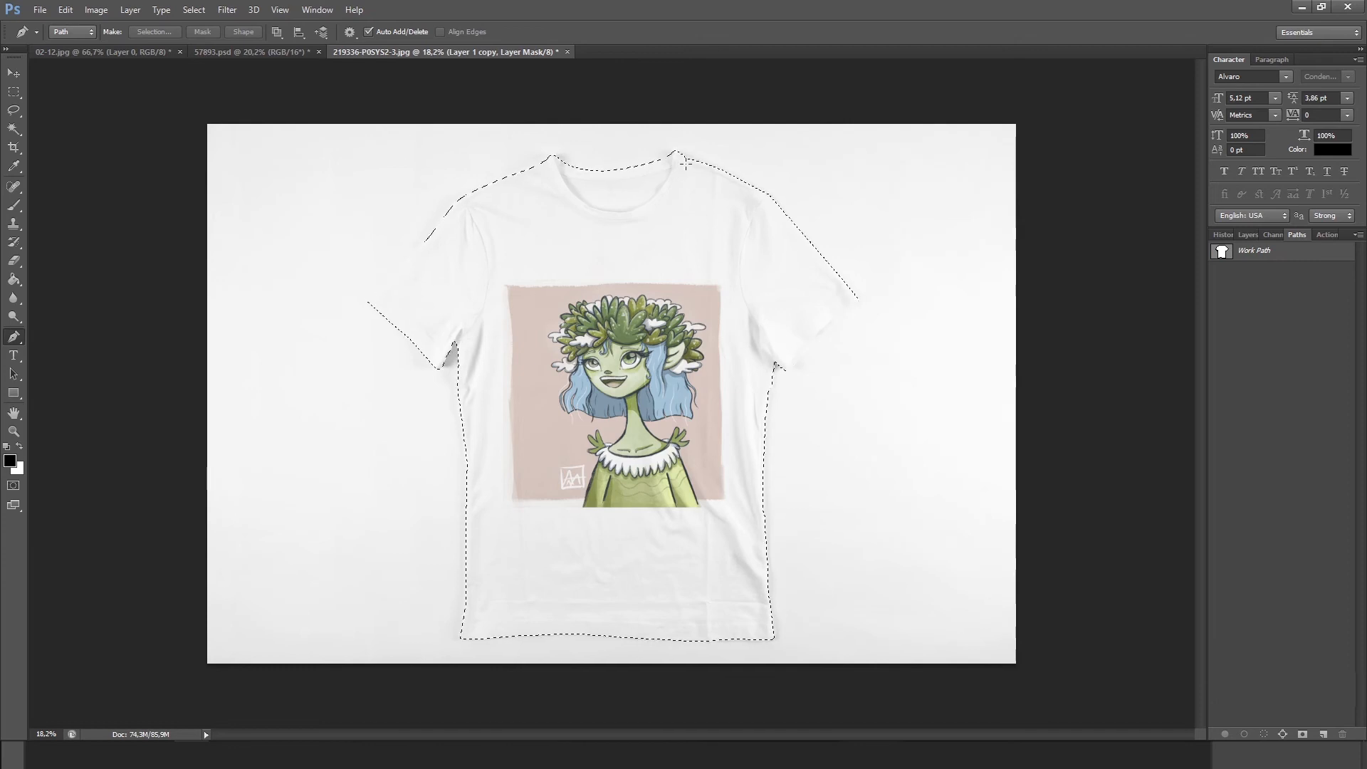
pyautogui.click(1247, 235)
pyautogui.click(1251, 331)
pyautogui.click(1290, 735)
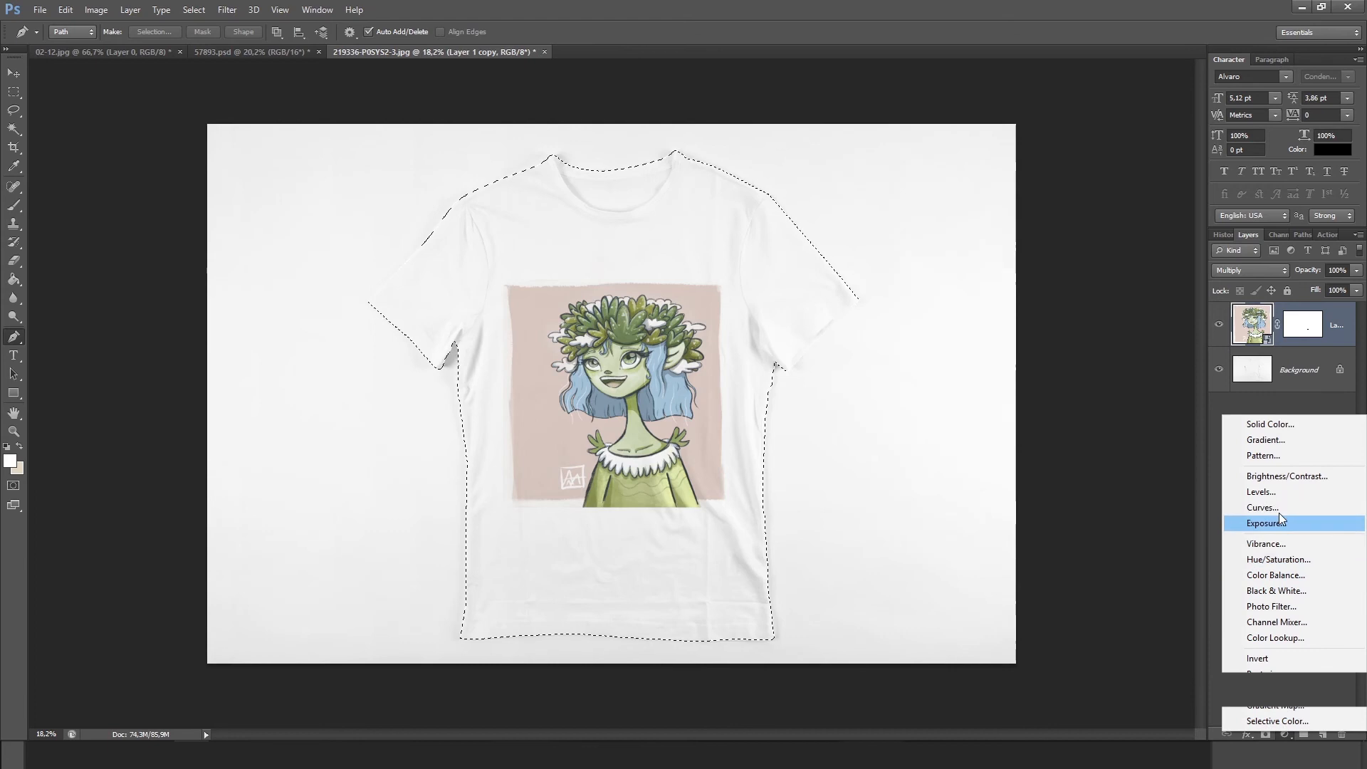
pyautogui.click(1277, 559)
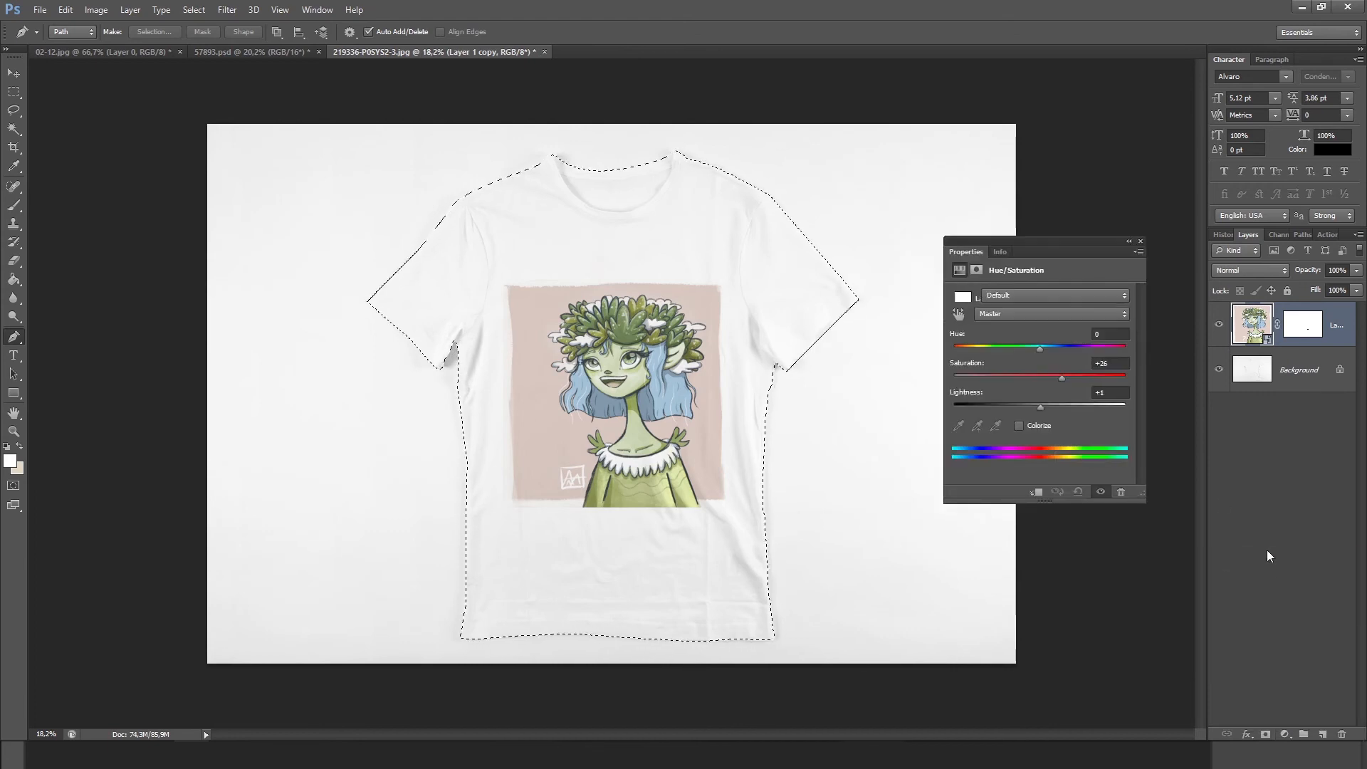
# - Colorize the shirt with hue 220 and saturation 69, and move the Hue/Saturation layer below the artwork layer
pyautogui.moveTo(1048, 349); pyautogui.dragTo(1053, 348)
pyautogui.click(1018, 425)
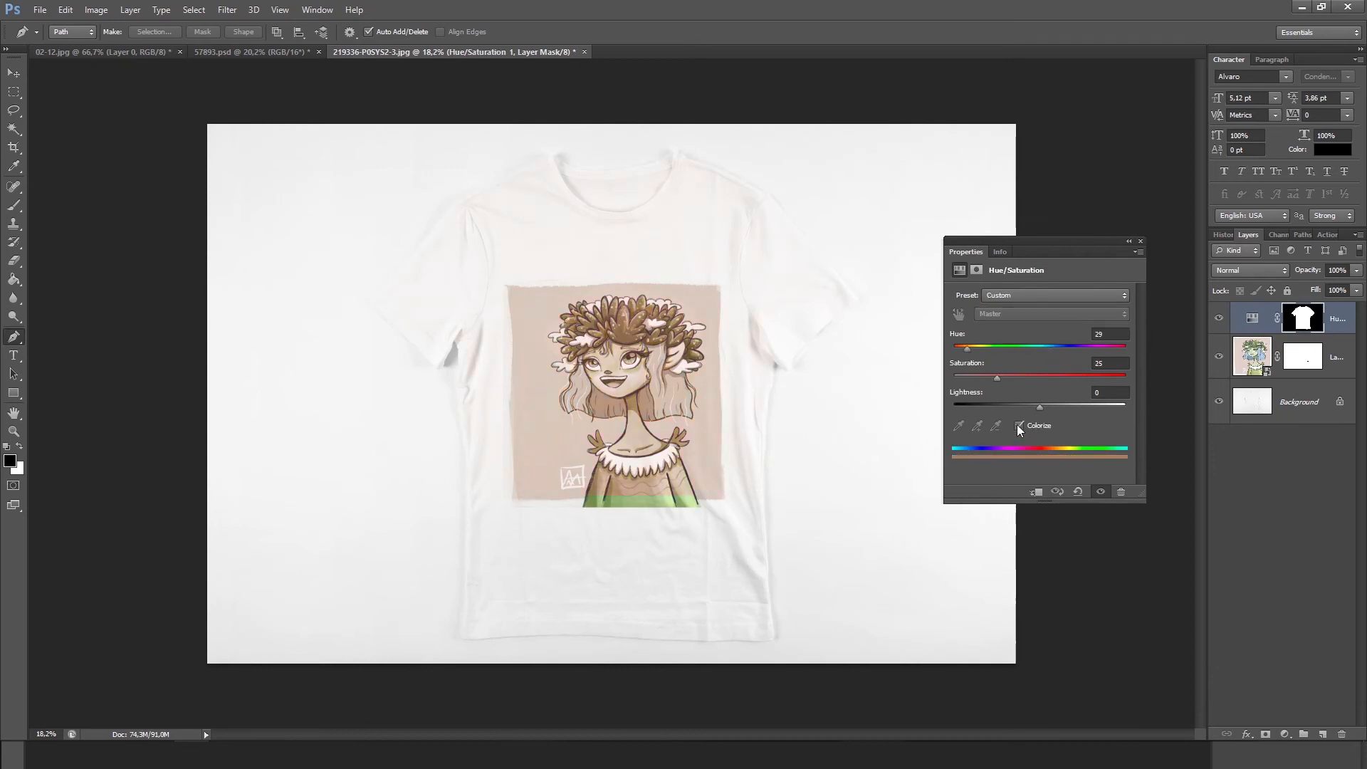
pyautogui.moveTo(986, 339); pyautogui.dragTo(1073, 378)
pyautogui.click(1074, 345)
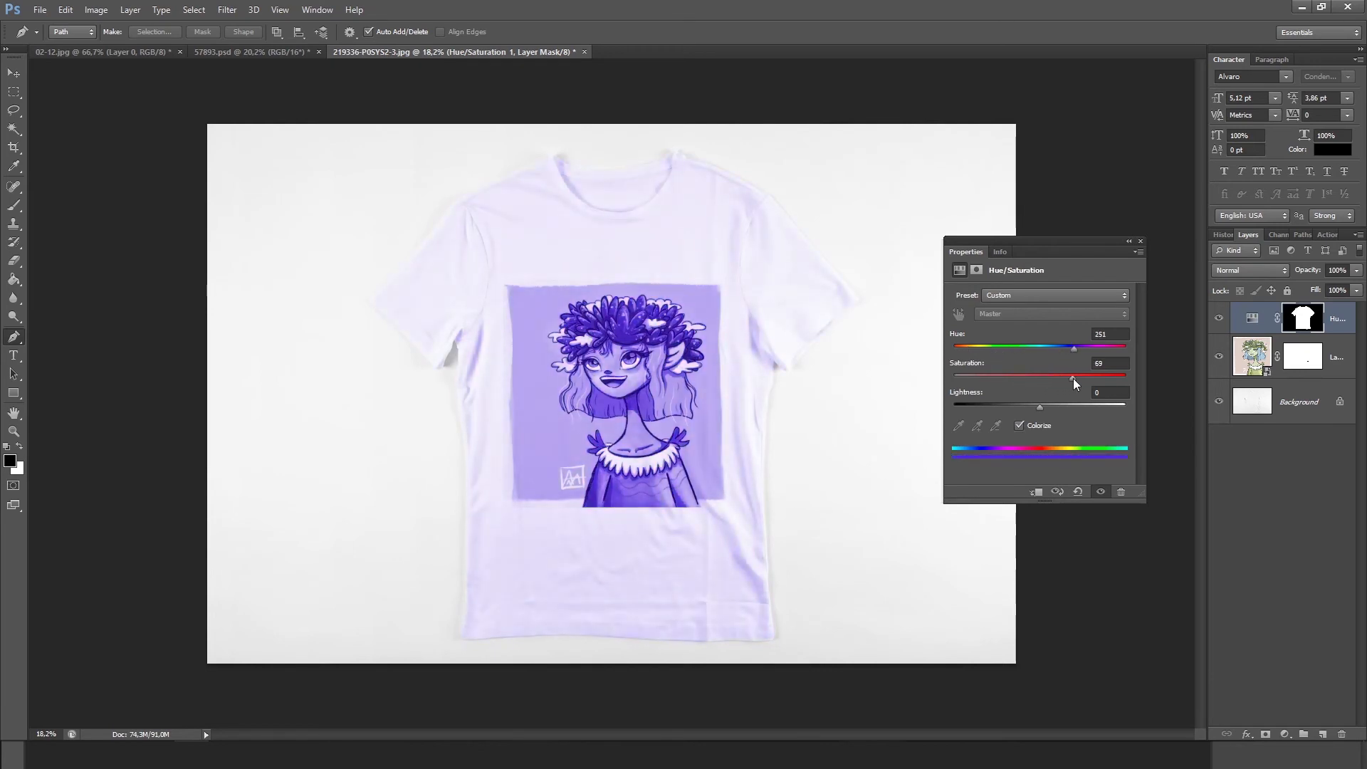
pyautogui.click(1059, 347)
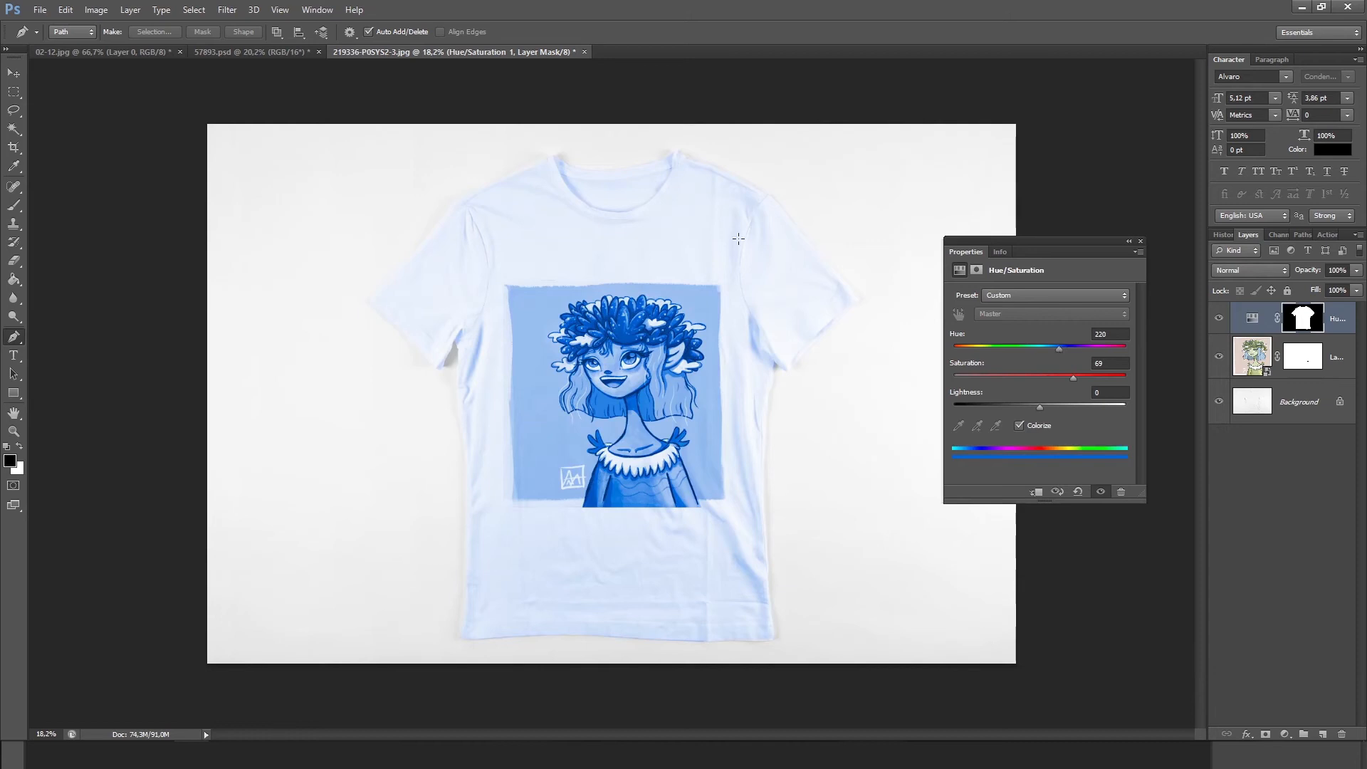
pyautogui.click(1140, 241)
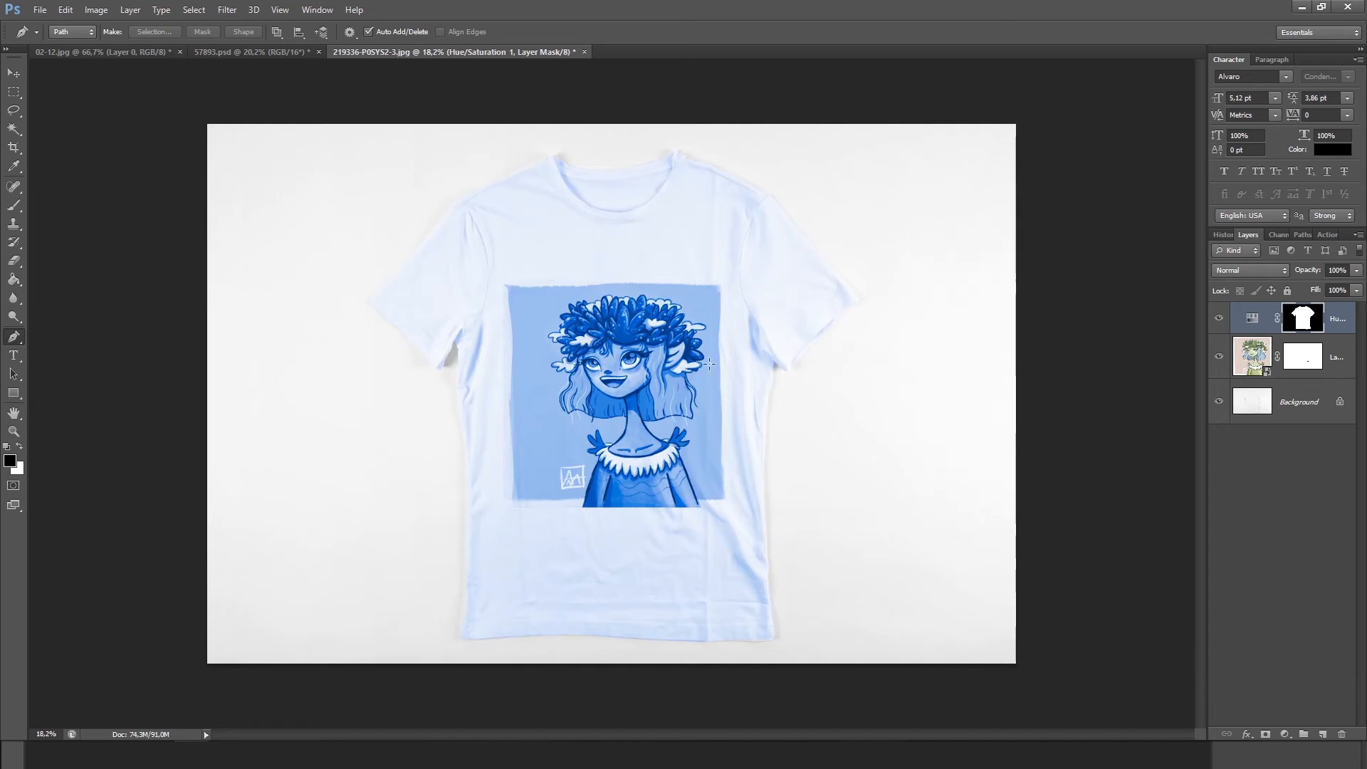
pyautogui.click(1250, 355)
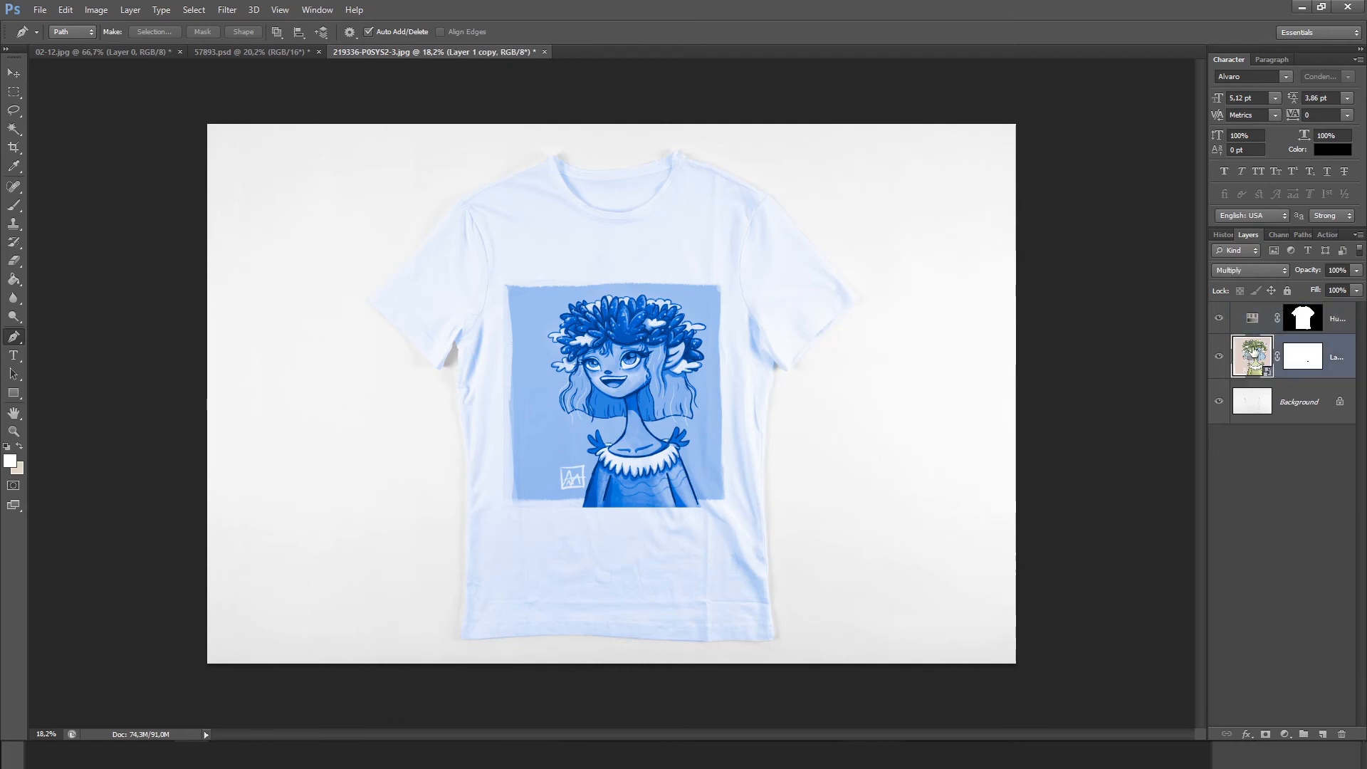
pyautogui.moveTo(1272, 322); pyautogui.dragTo(1249, 383)
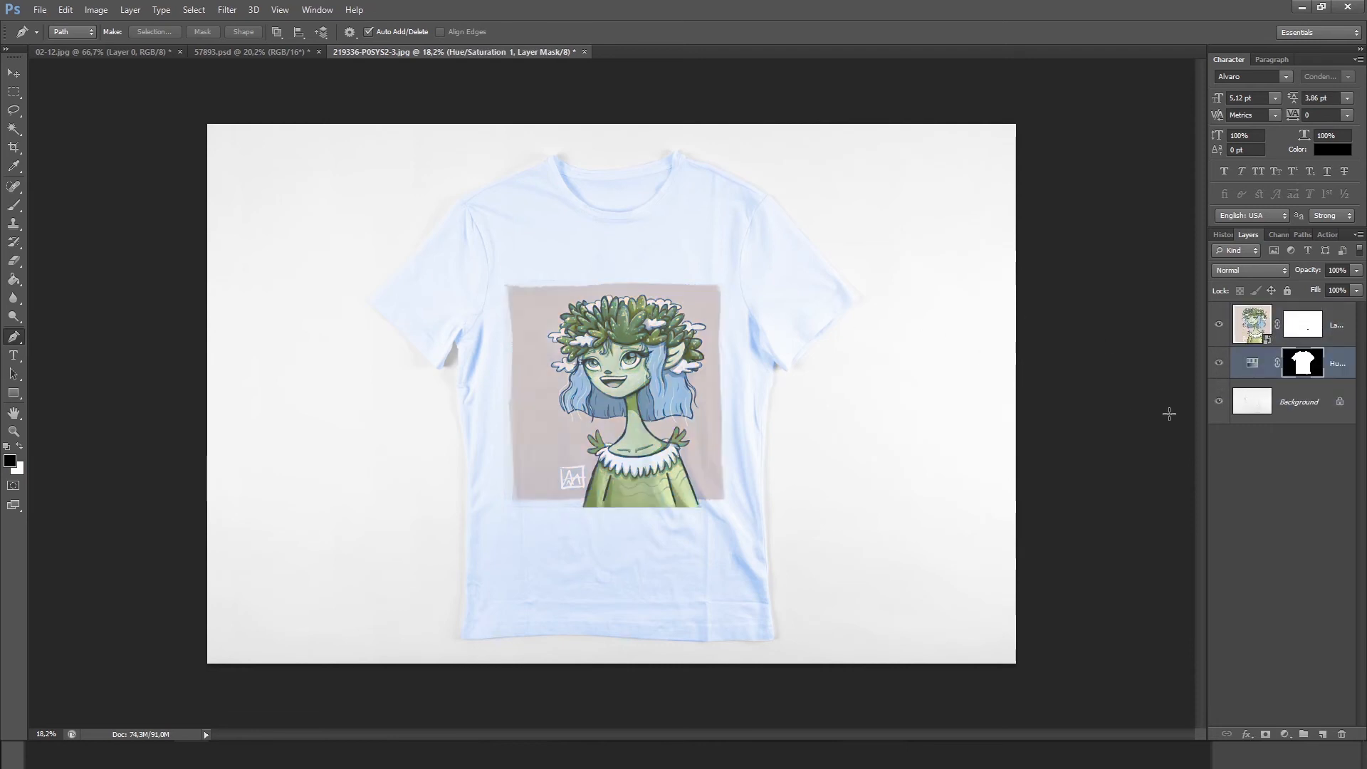
# - Set the Hue/Saturation layer's saturation to 7 and lightness to -7, and adjust the hue for a pale, cool grey shirt
pyautogui.doubleClick(1251, 369)
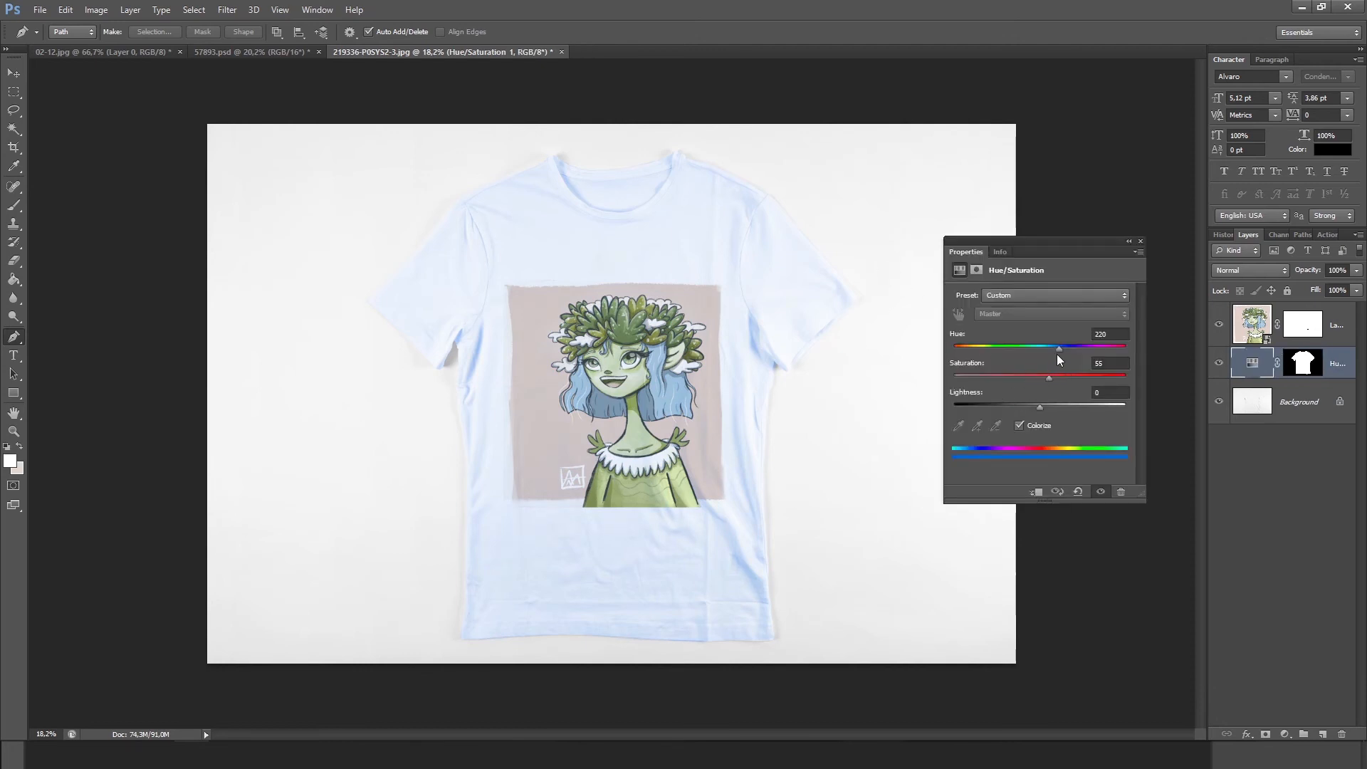
pyautogui.moveTo(1057, 346)
pyautogui.mouseDown()
pyautogui.moveTo(1040, 346)
pyautogui.moveTo(1063, 348)
pyautogui.mouseUp()
pyautogui.moveTo(1039, 407); pyautogui.dragTo(1021, 406)
pyautogui.moveTo(1048, 377); pyautogui.dragTo(1034, 406)
pyautogui.moveTo(954, 377); pyautogui.dragTo(967, 378)
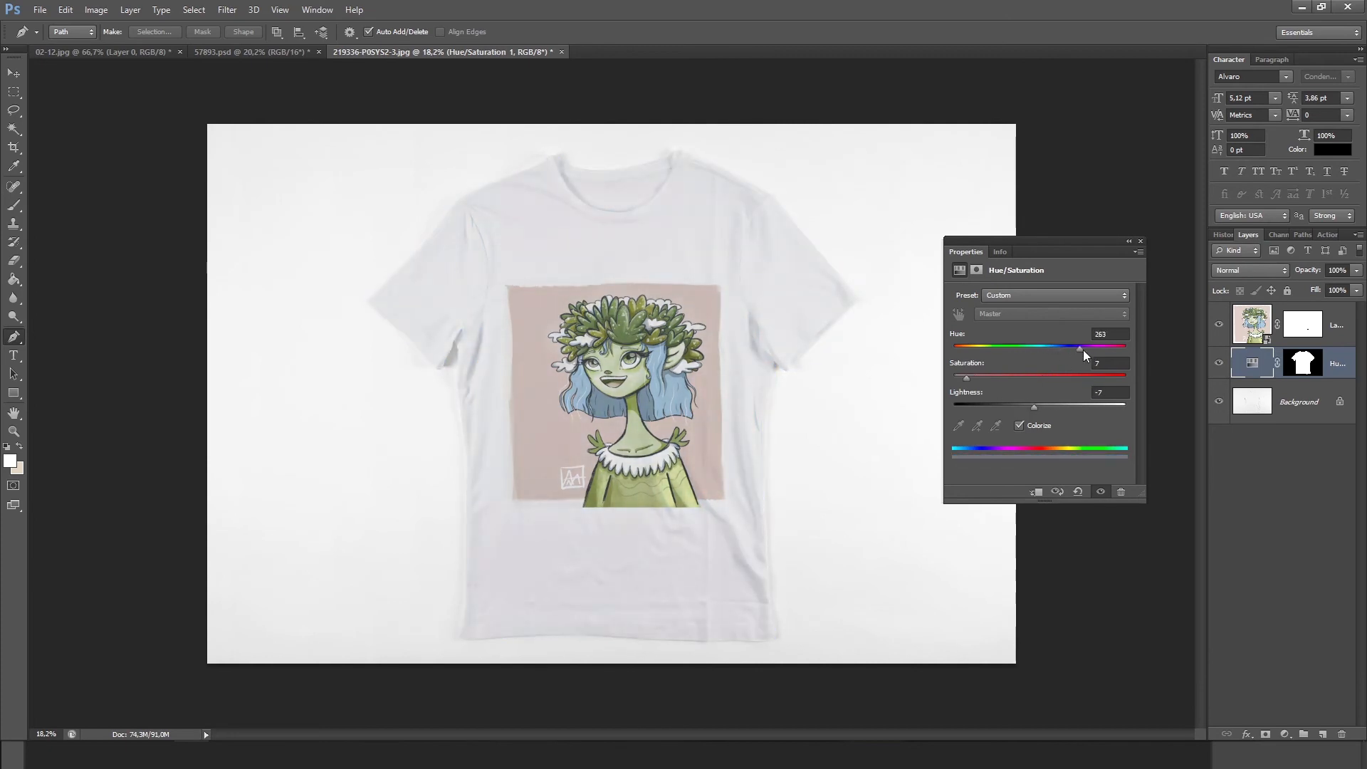
pyautogui.moveTo(1083, 349); pyautogui.dragTo(1054, 348)
pyautogui.click(1139, 241)
# - Load the artwork layer's outline as a selection and copy that area of the Background to a new layer
pyautogui.click(1253, 330)
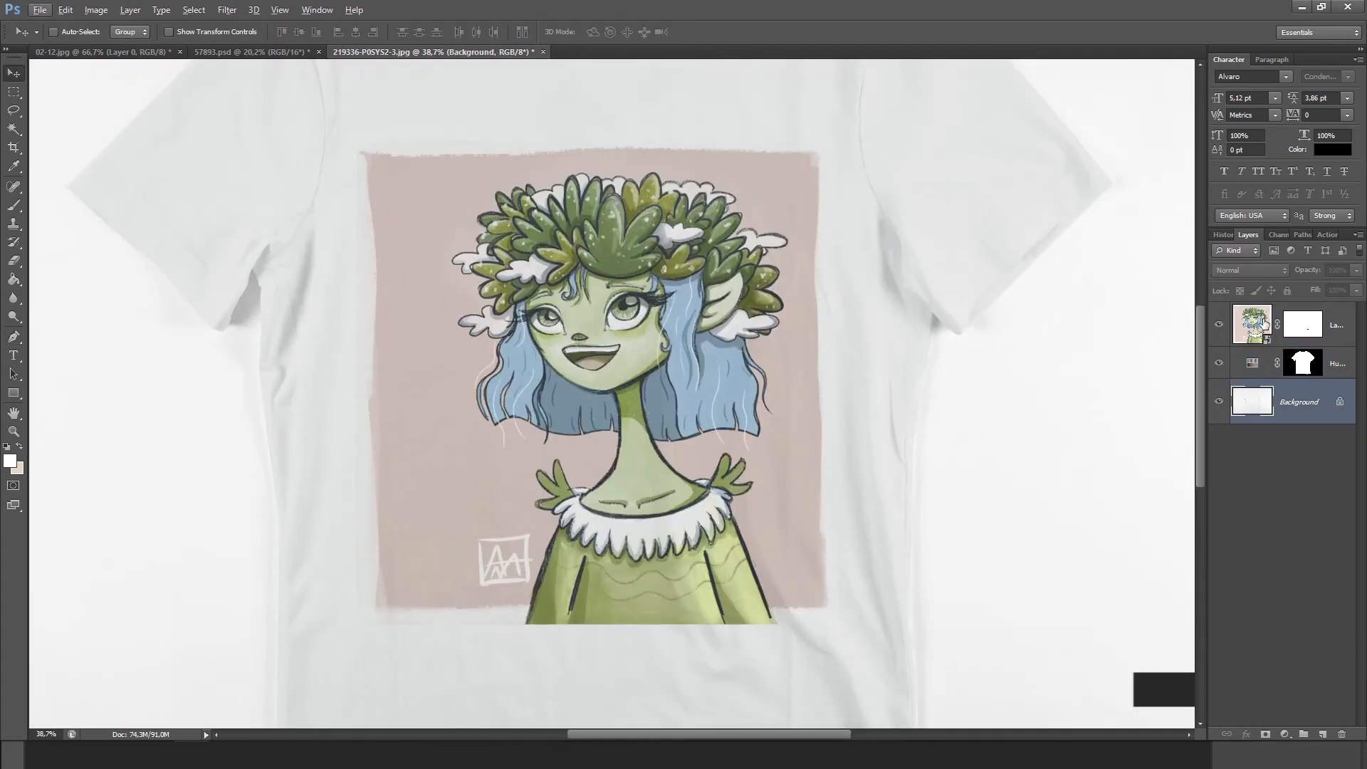
pyautogui.click(1260, 324)
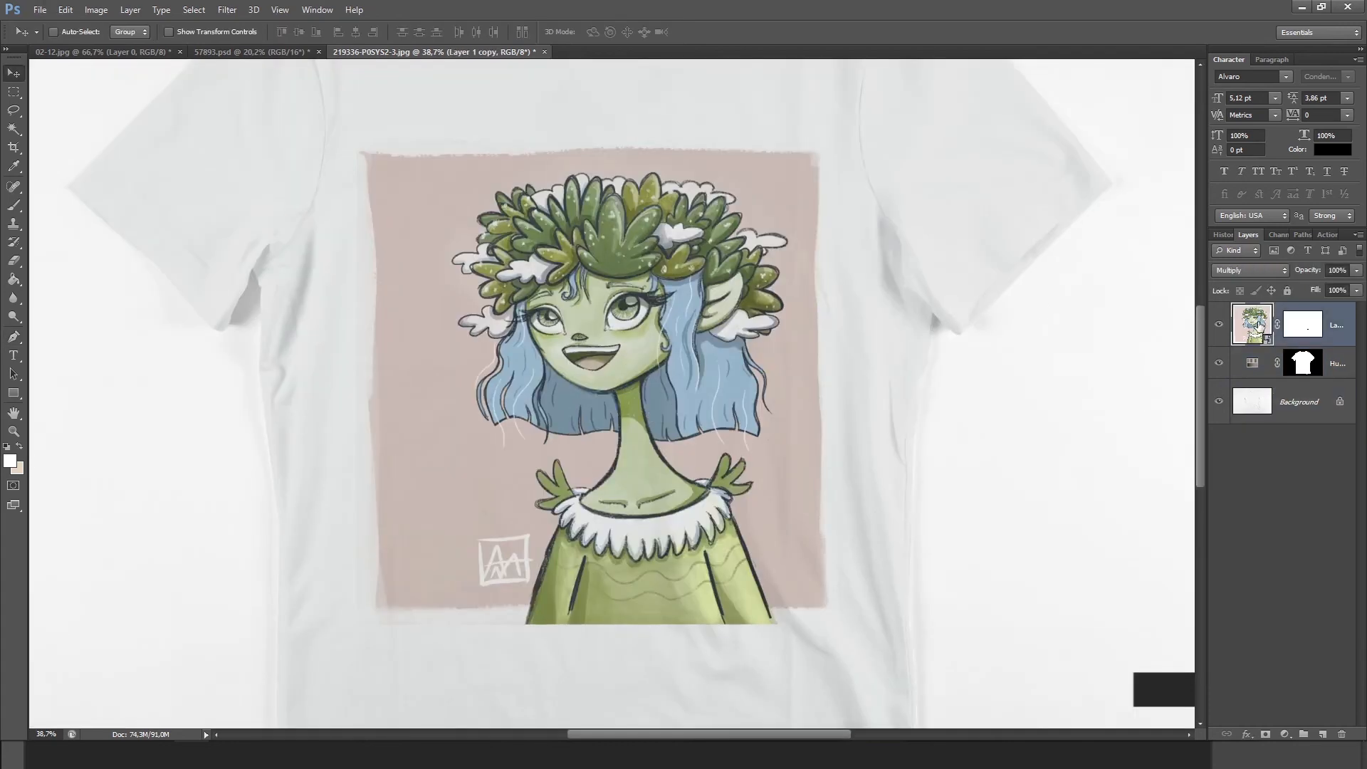
pyautogui.keyDown('ctrl'); pyautogui.click(1256, 323); pyautogui.keyUp('ctrl')
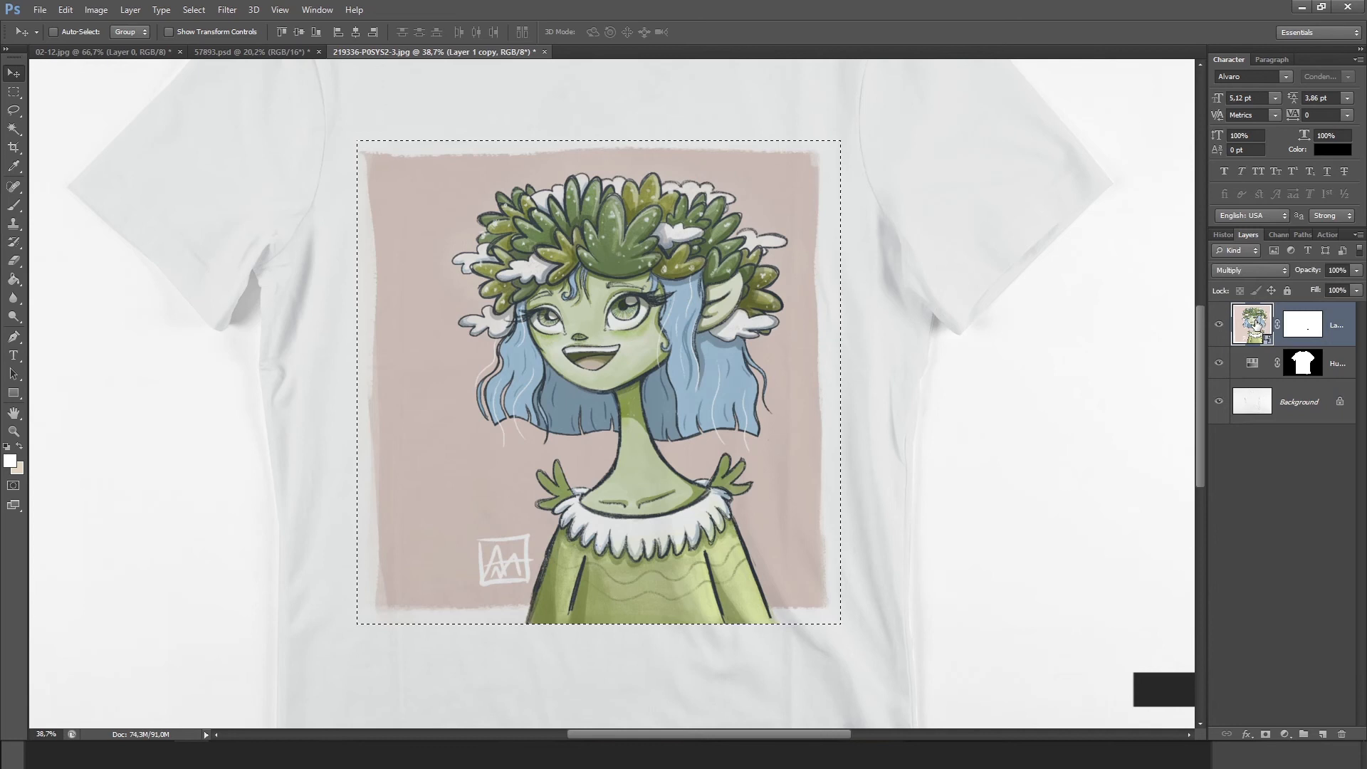
pyautogui.click(1253, 404)
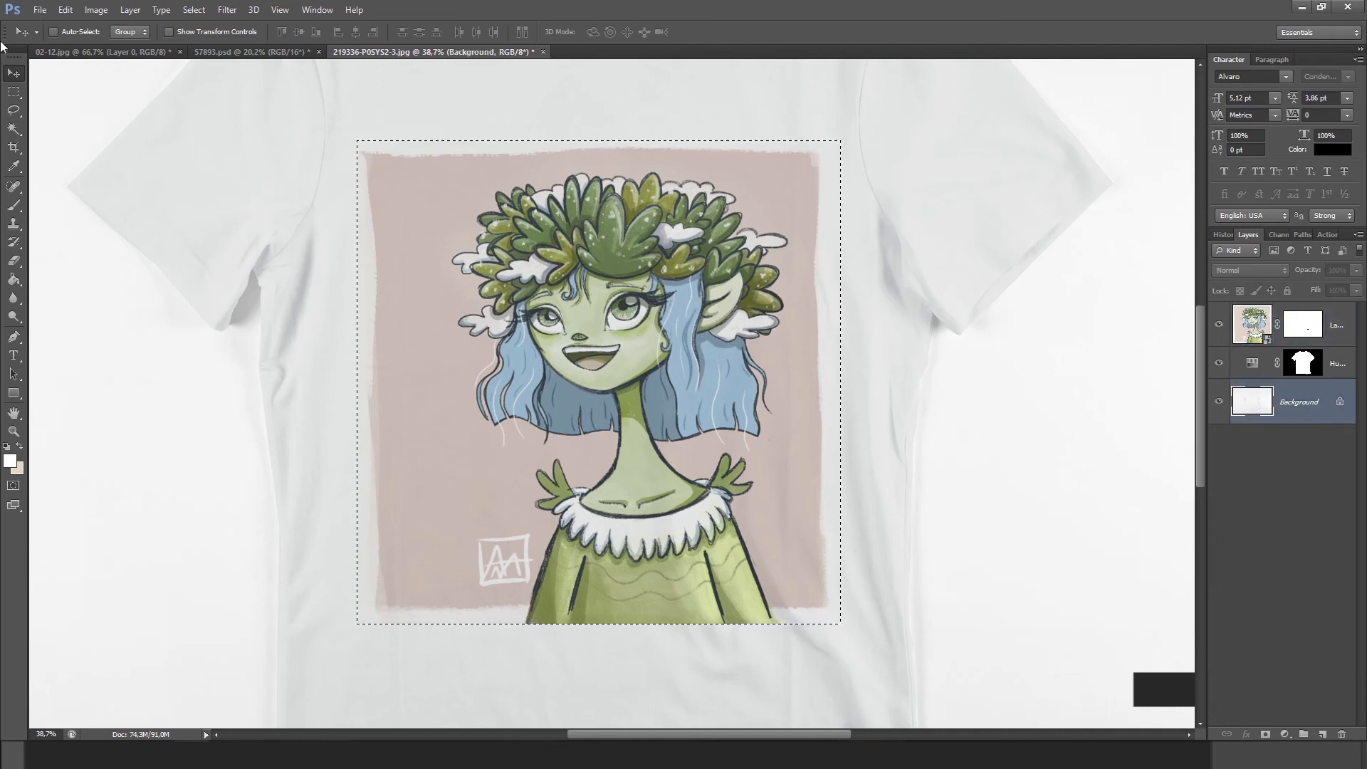
pyautogui.hotkey('ctrl', 'j')
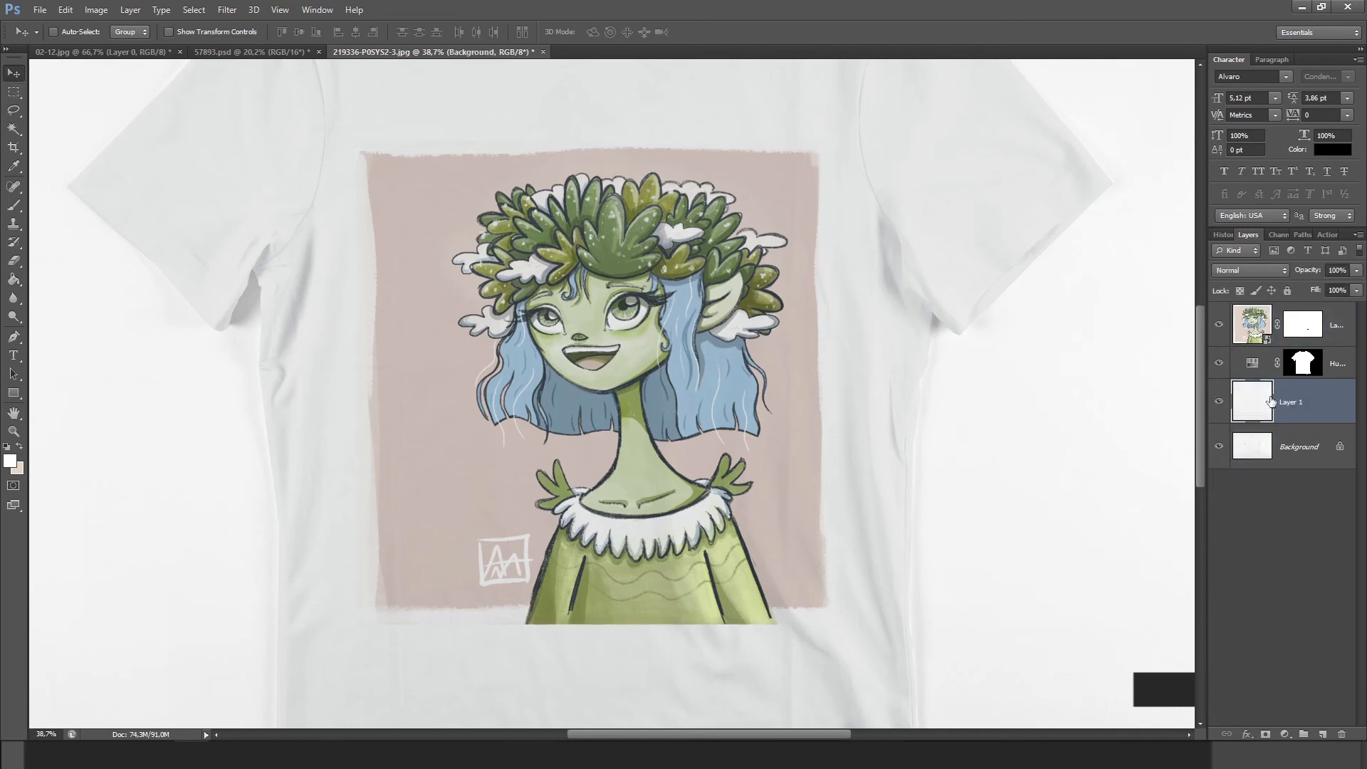
# - Move the copied Background patch layer above the Hue/Saturation layer, directly beneath the square artwork
pyautogui.moveTo(1255, 401); pyautogui.dragTo(1253, 349)
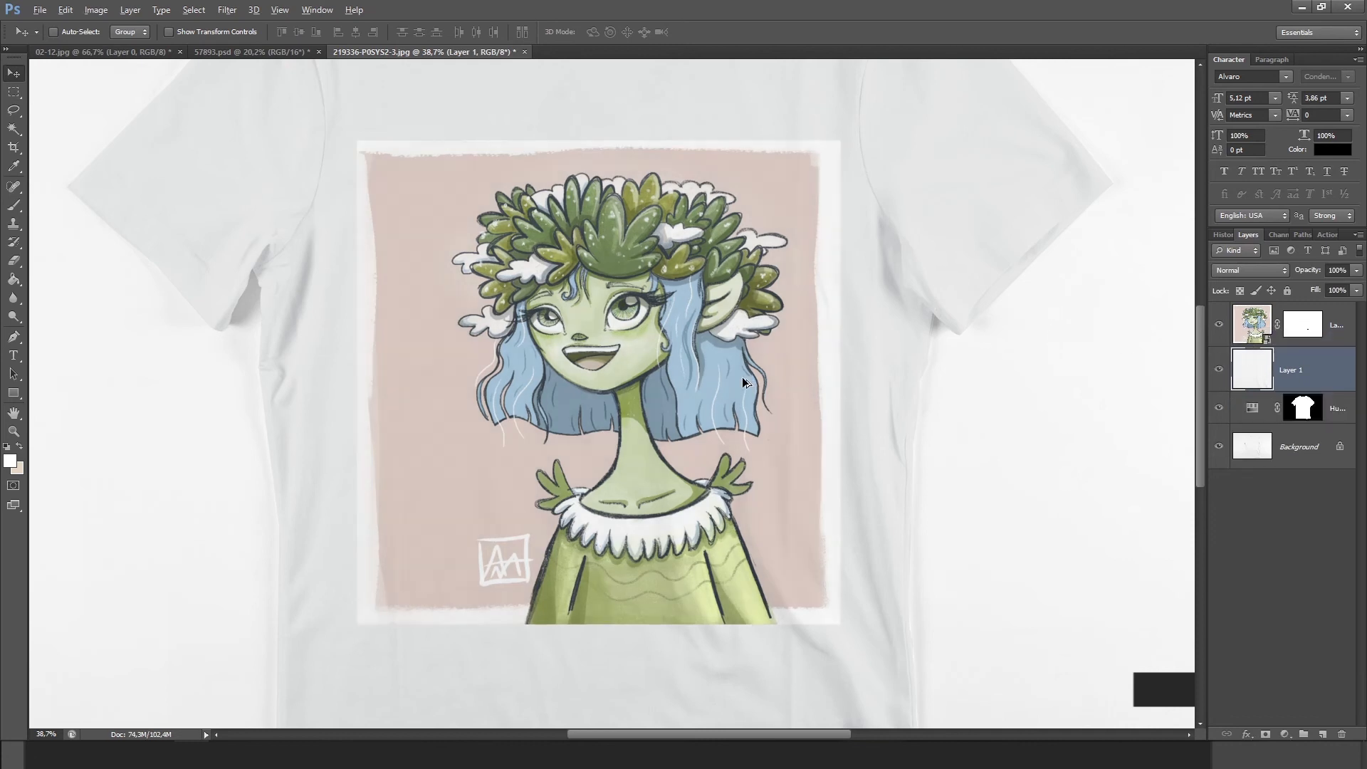
pyautogui.scroll(-4, 741, 377)
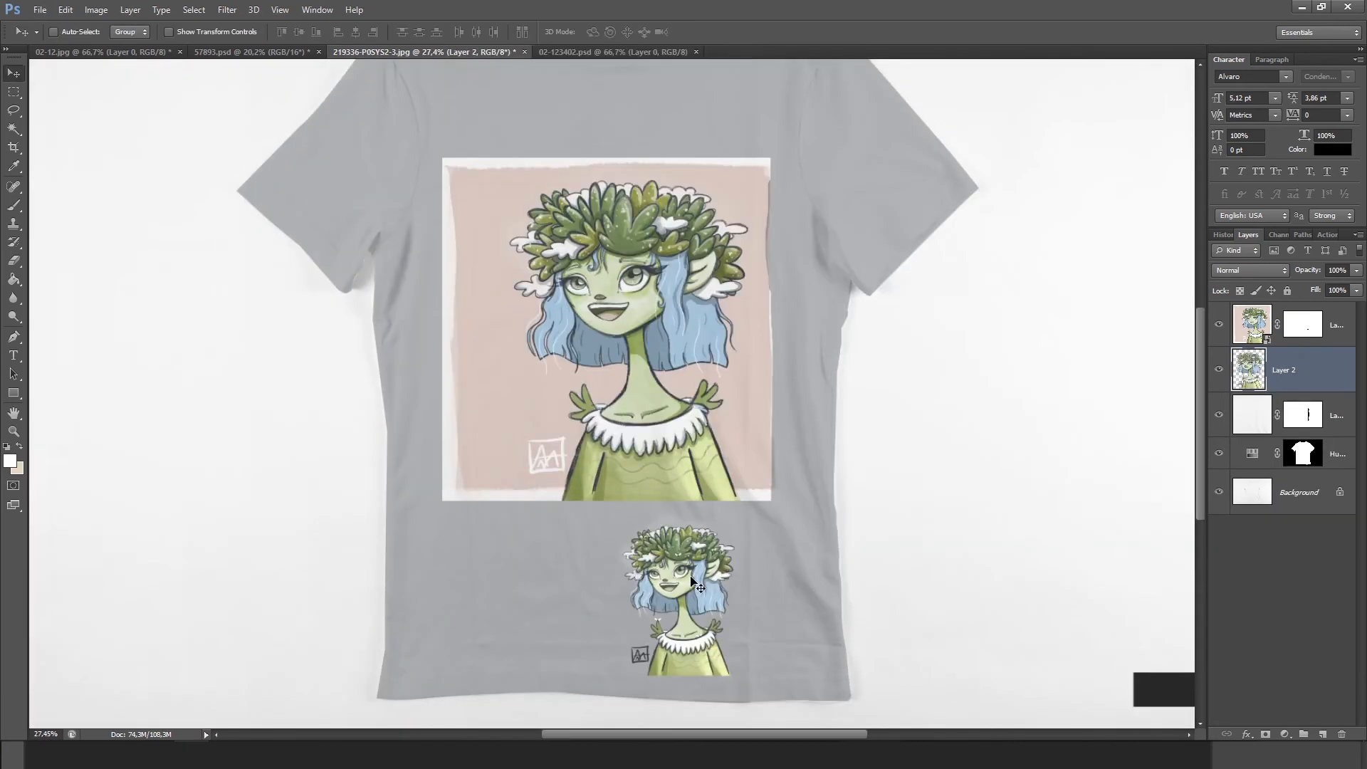
# - Convert the cut-out character layer to a smart object and scale it to about 251% on the shirt's chest
pyautogui.rightClick(1338, 368)
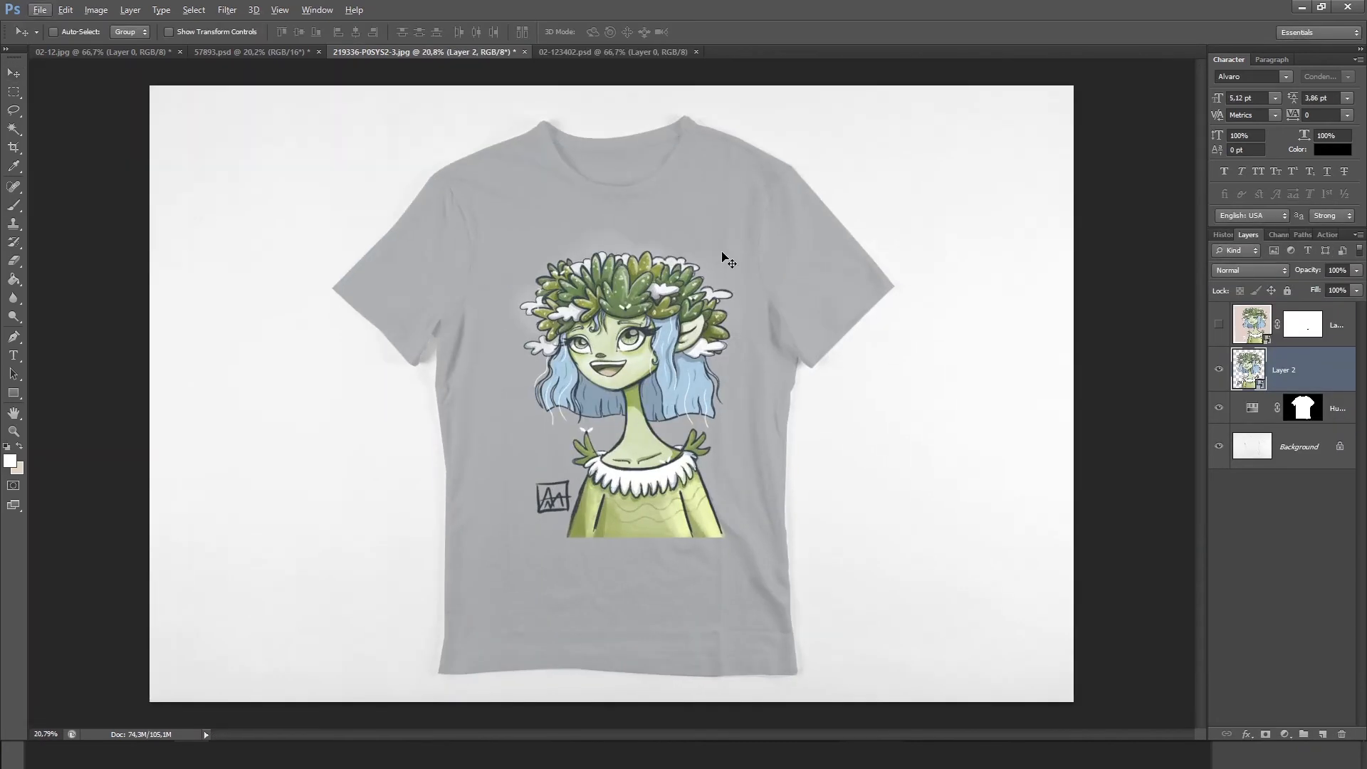
pyautogui.moveTo(723, 259); pyautogui.dragTo(771, 217)
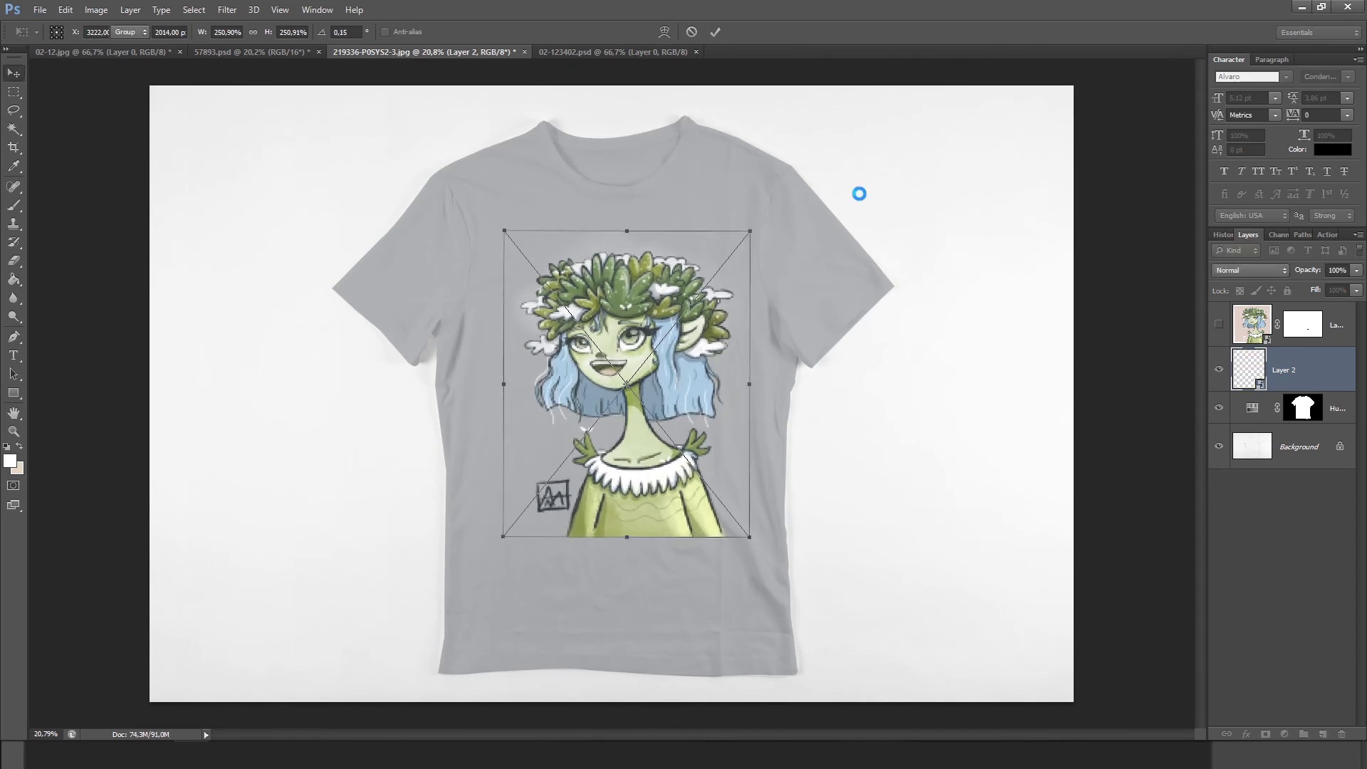
pyautogui.press('Return')
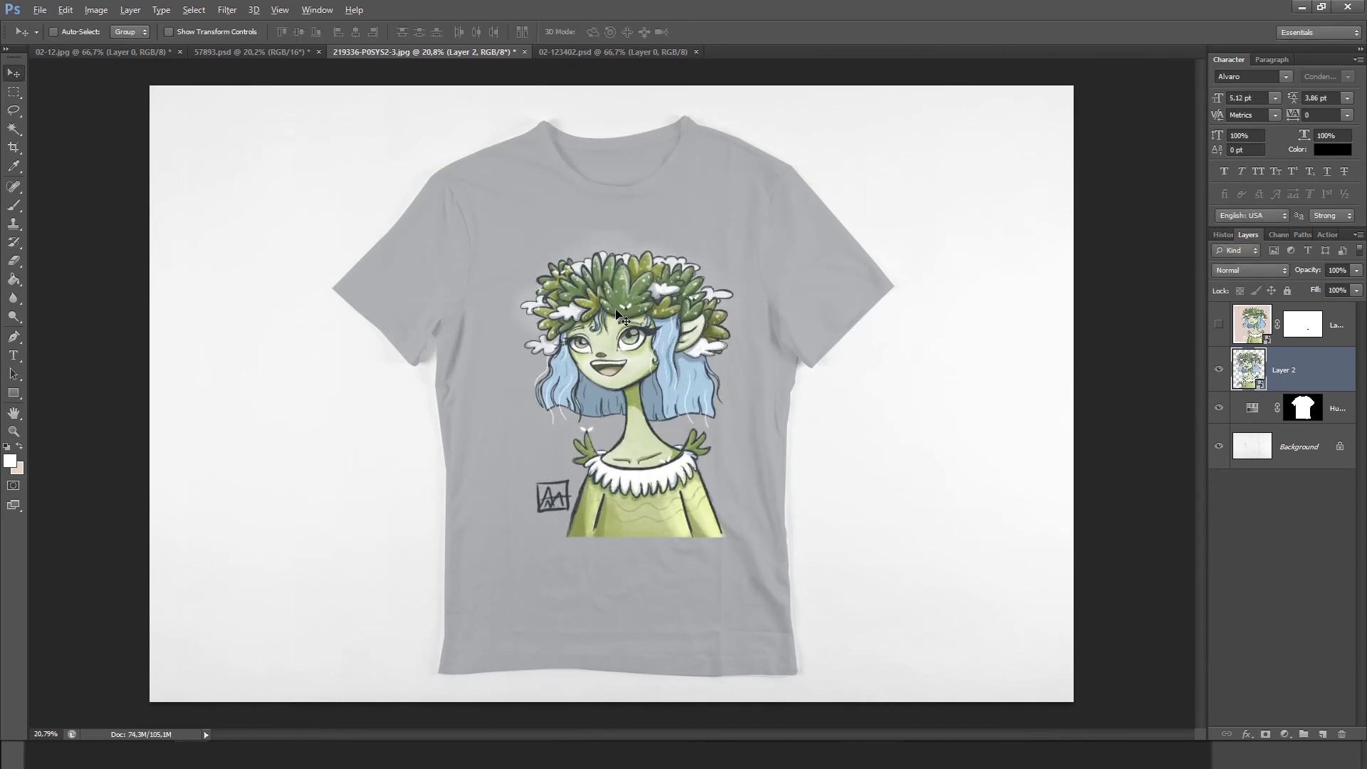
pyautogui.scroll(4, 652, 388)
pyautogui.press('alt')
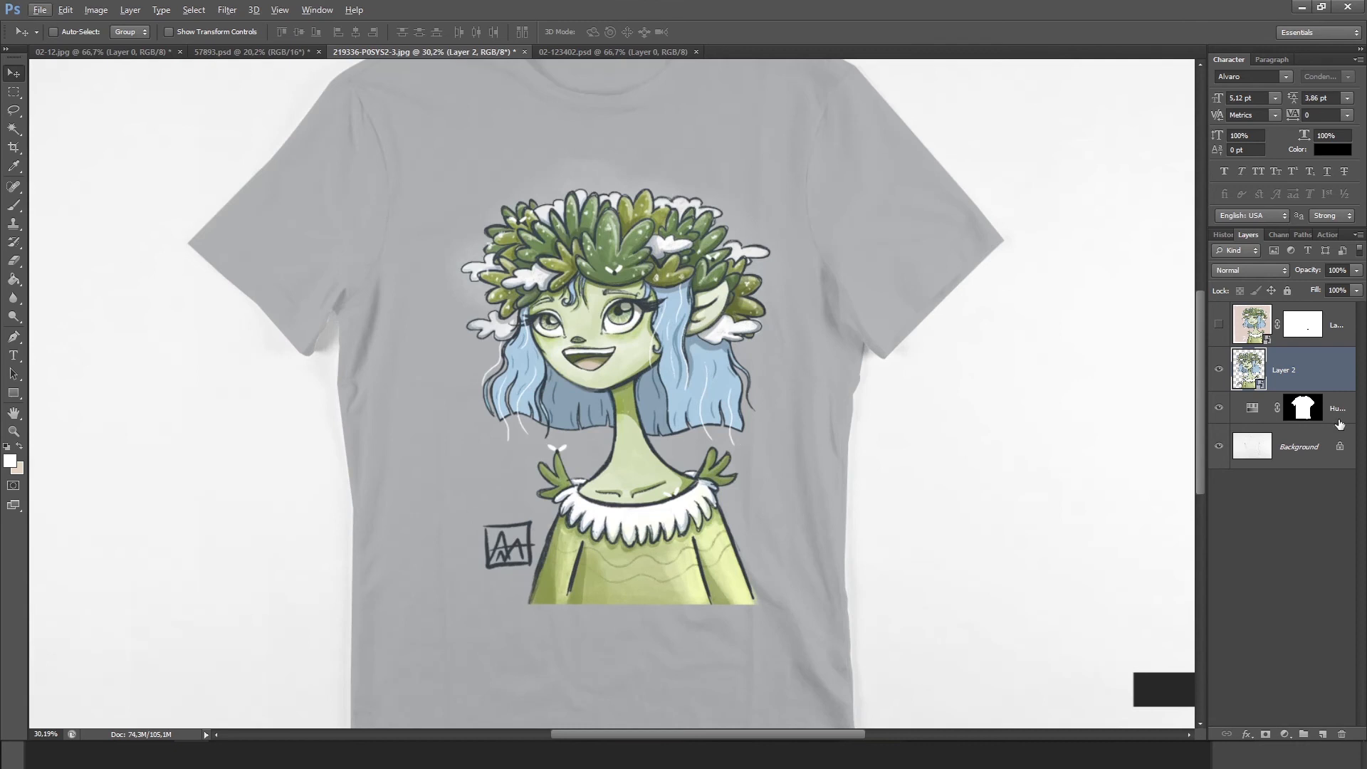
# - Try the Multiply blend mode on the cut-out character layer and set it back to Normal
pyautogui.click(1260, 272)
pyautogui.click(1244, 322)
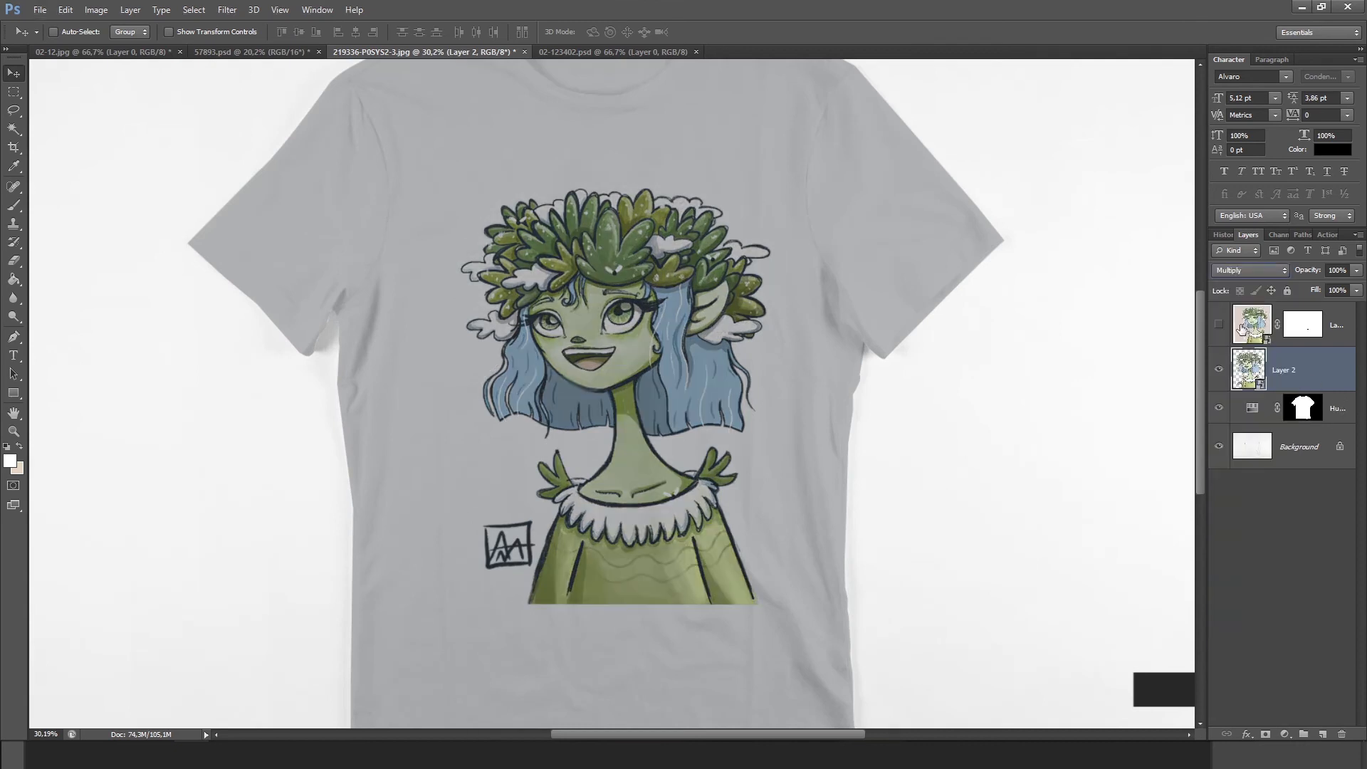
pyautogui.click(1252, 271)
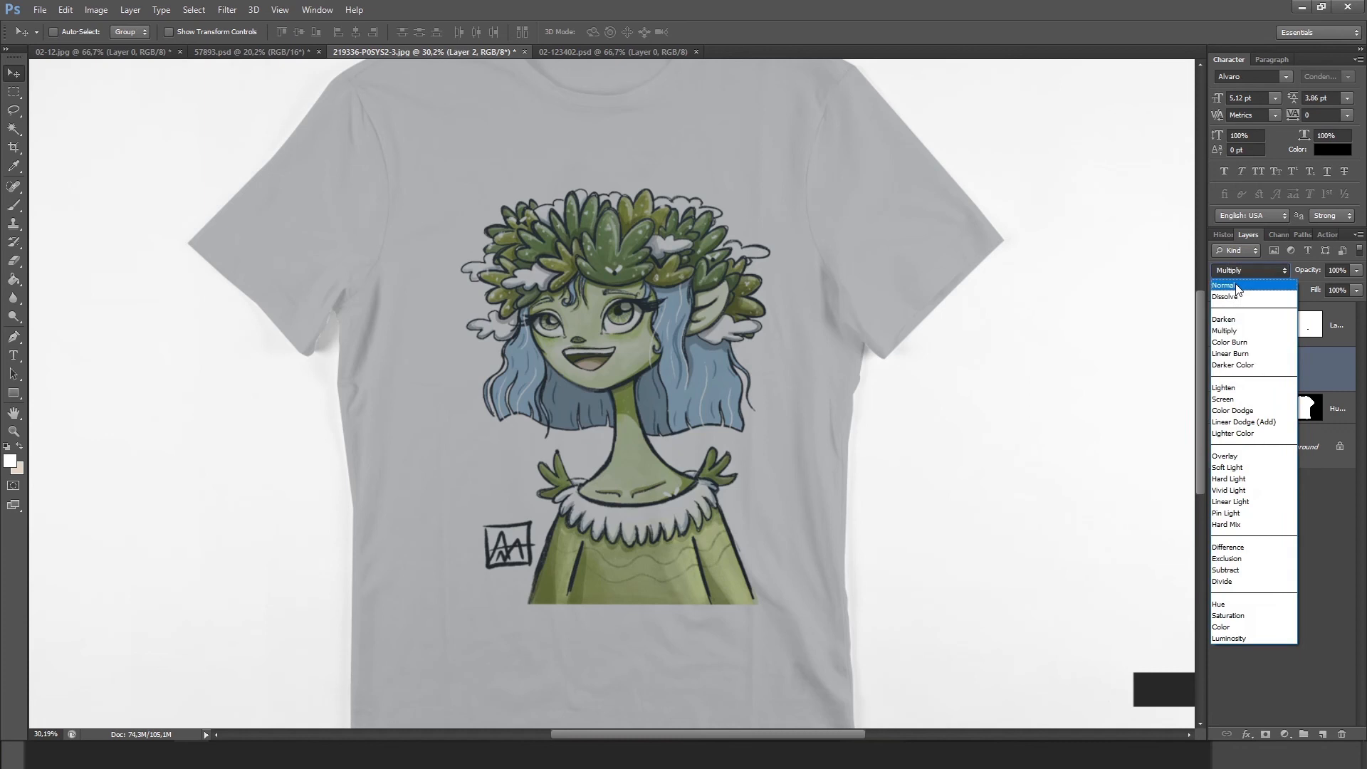
pyautogui.click(1242, 269)
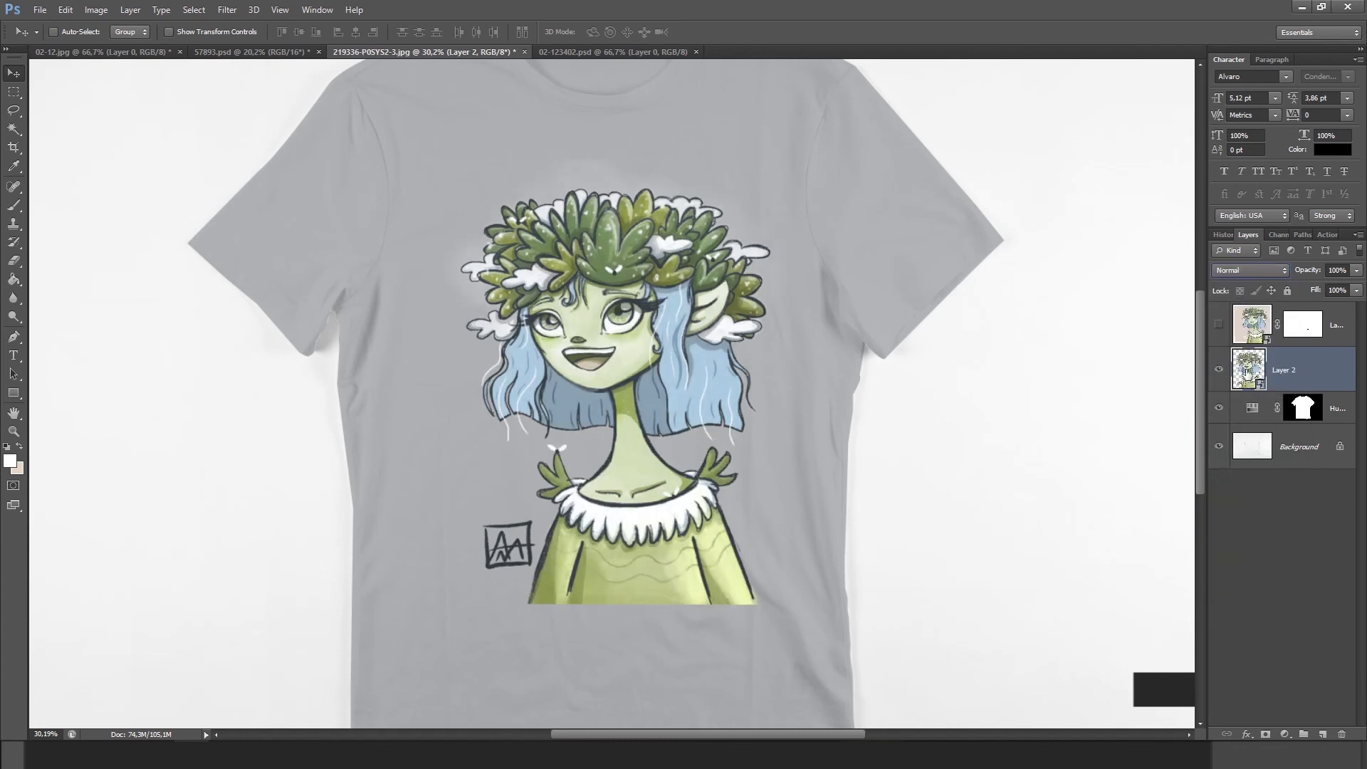
# - Load the cut-out character's outline as a selection and copy that area of the Background to a new layer
pyautogui.keyDown('ctrl'); pyautogui.click(1249, 374); pyautogui.keyUp('ctrl')
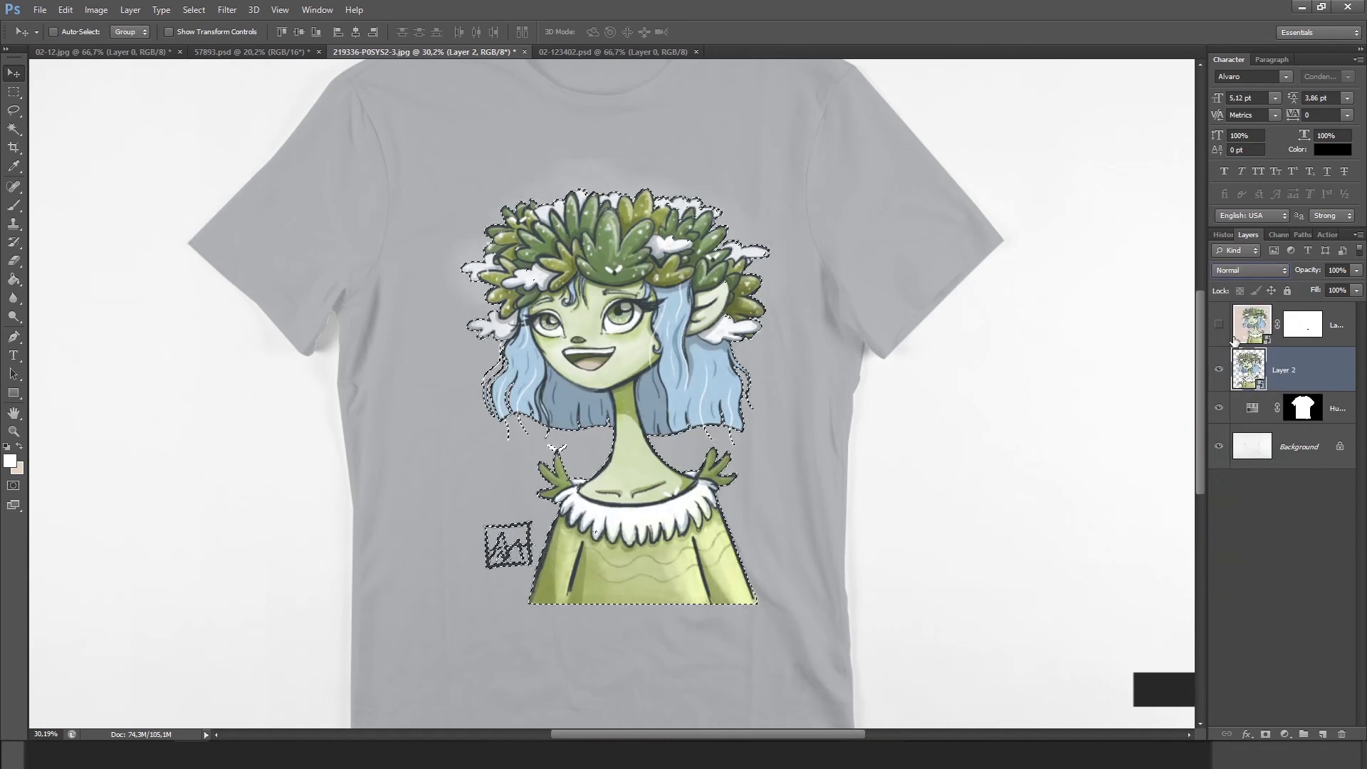
pyautogui.click(1281, 446)
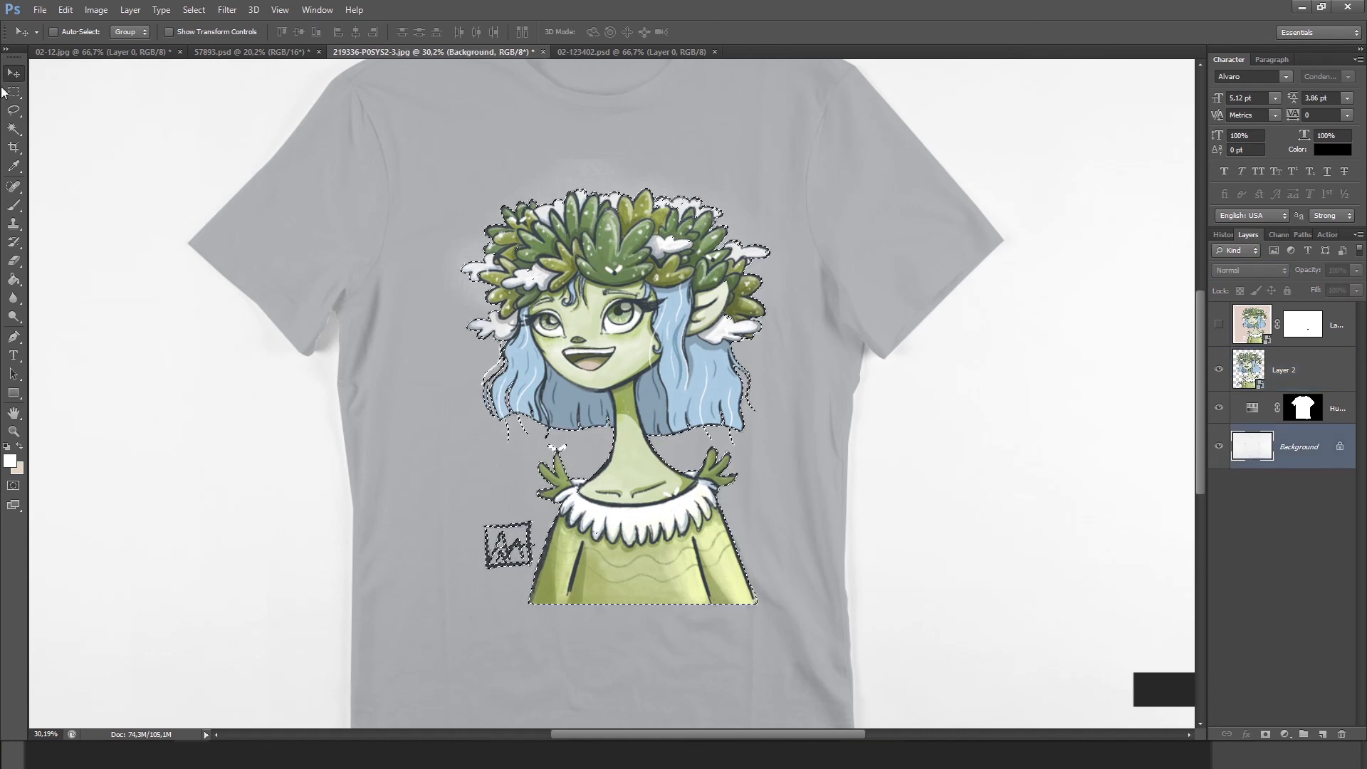
pyautogui.hotkey('ctrl', 'j')
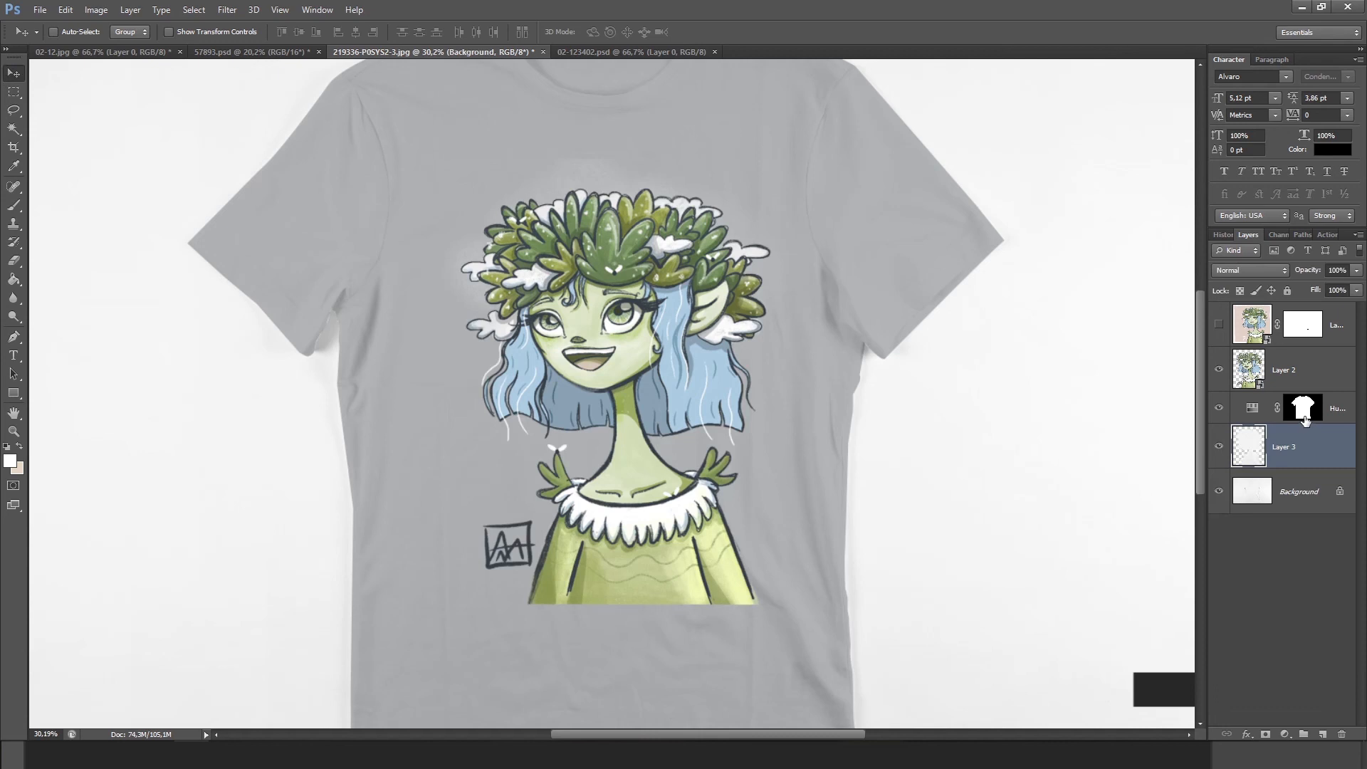
# - Move the copied white silhouette layer above the Hue/Saturation layer and check it with the character layer temporarily hidden
pyautogui.click(1219, 369)
pyautogui.moveTo(1265, 453); pyautogui.dragTo(1253, 391)
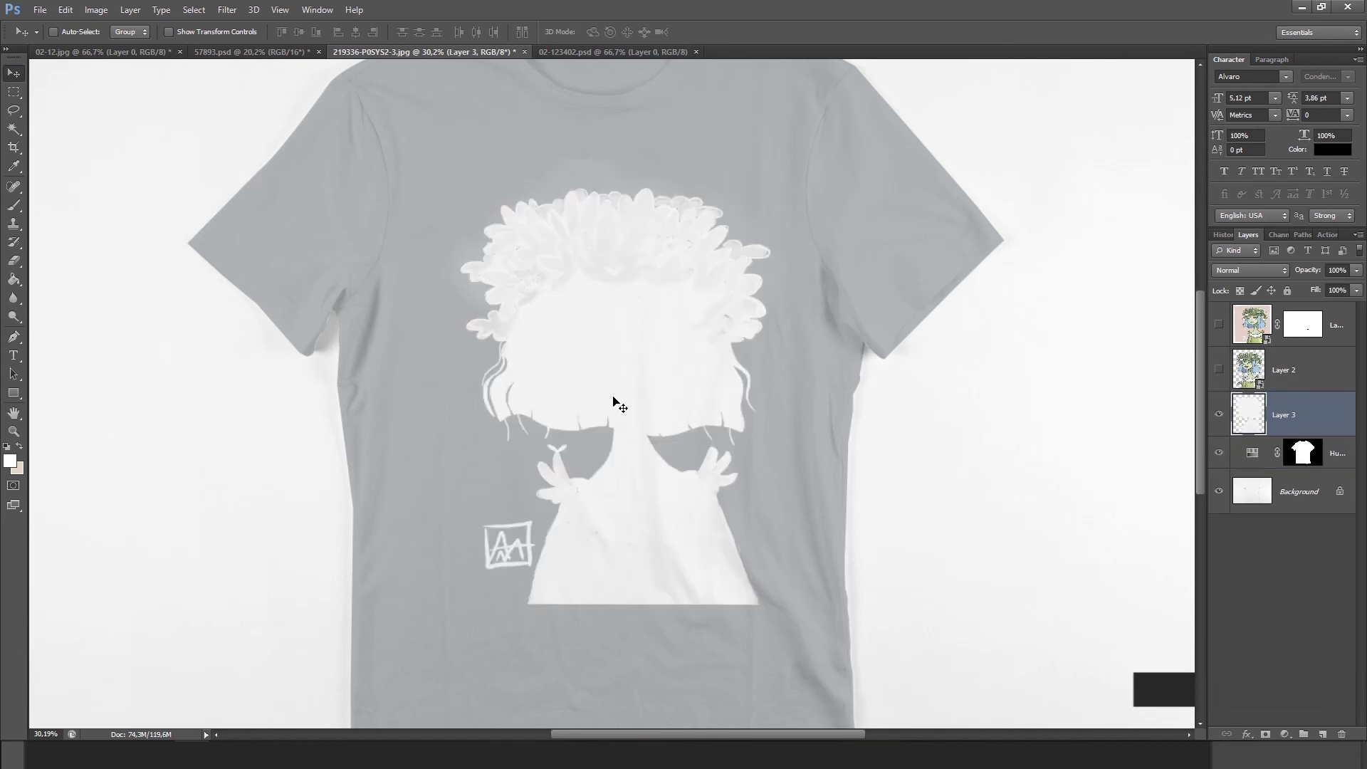
pyautogui.click(1219, 370)
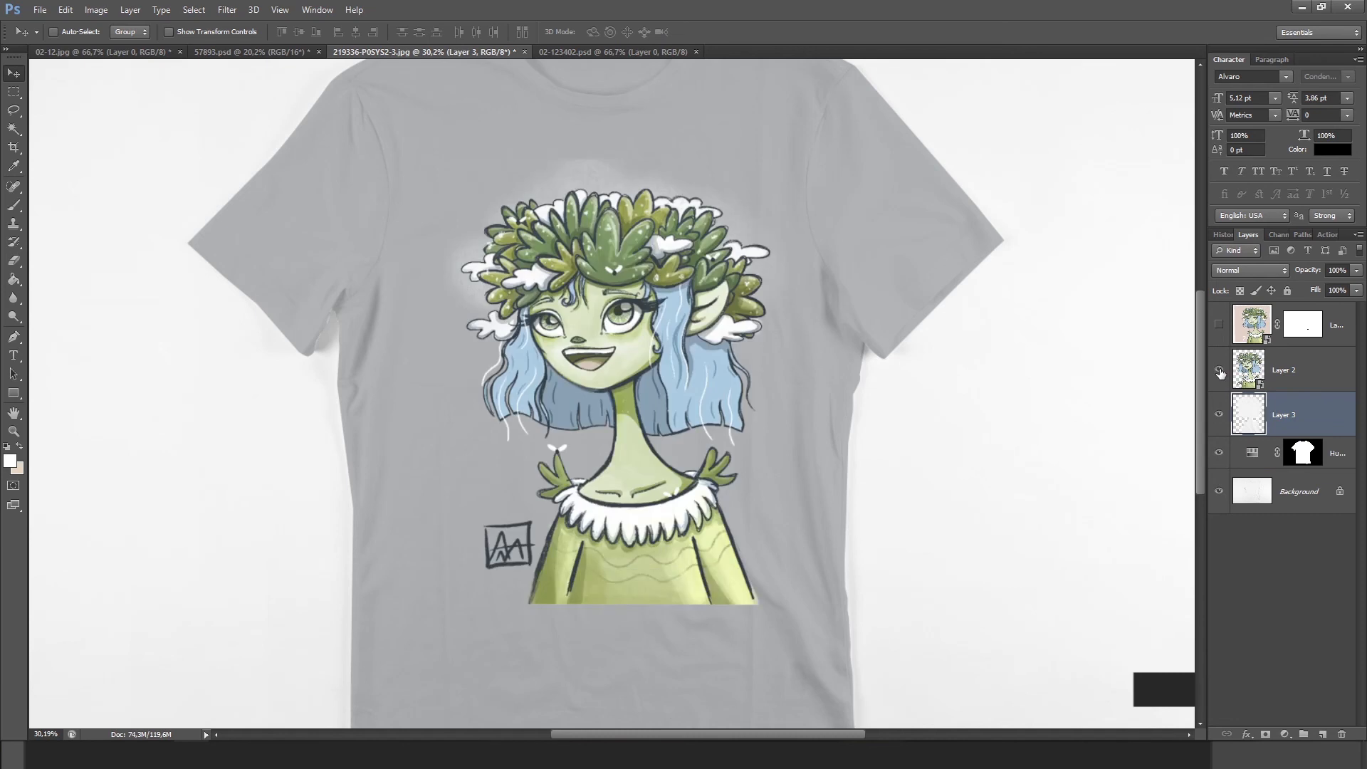
# - Set the cut-out character layer's blend mode to Multiply over the white silhouette
pyautogui.click(1251, 369)
pyautogui.click(1250, 270)
pyautogui.click(1246, 330)
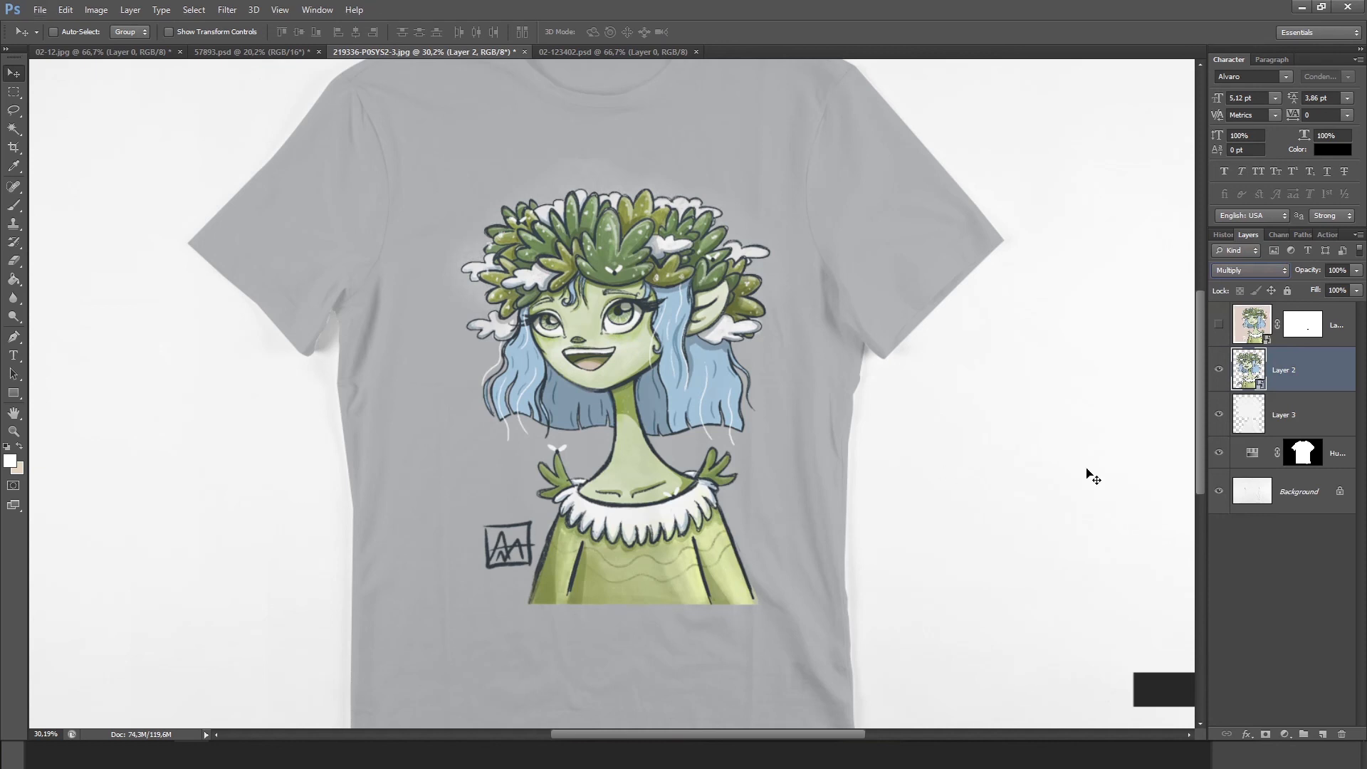
# - Select the character and white silhouette layers together and move them slightly up and left on the shirt
pyautogui.keyDown('shift'); pyautogui.click(1282, 414); pyautogui.keyUp('shift')
pyautogui.moveTo(691, 336); pyautogui.dragTo(658, 332)
pyautogui.click(1239, 369)
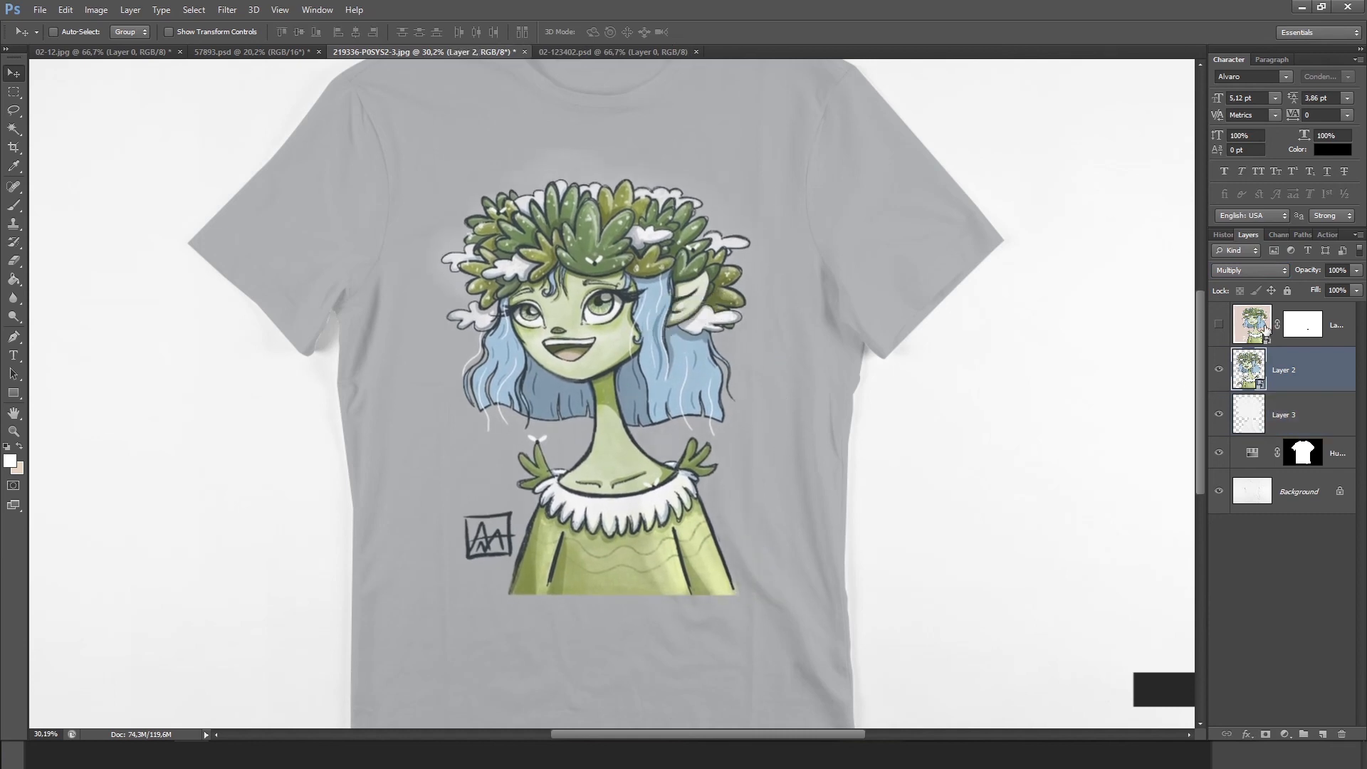
# - Try moving the white silhouette alone and then together with the character, undoing each move
pyautogui.click(1252, 415)
pyautogui.moveTo(680, 521); pyautogui.dragTo(433, 537)
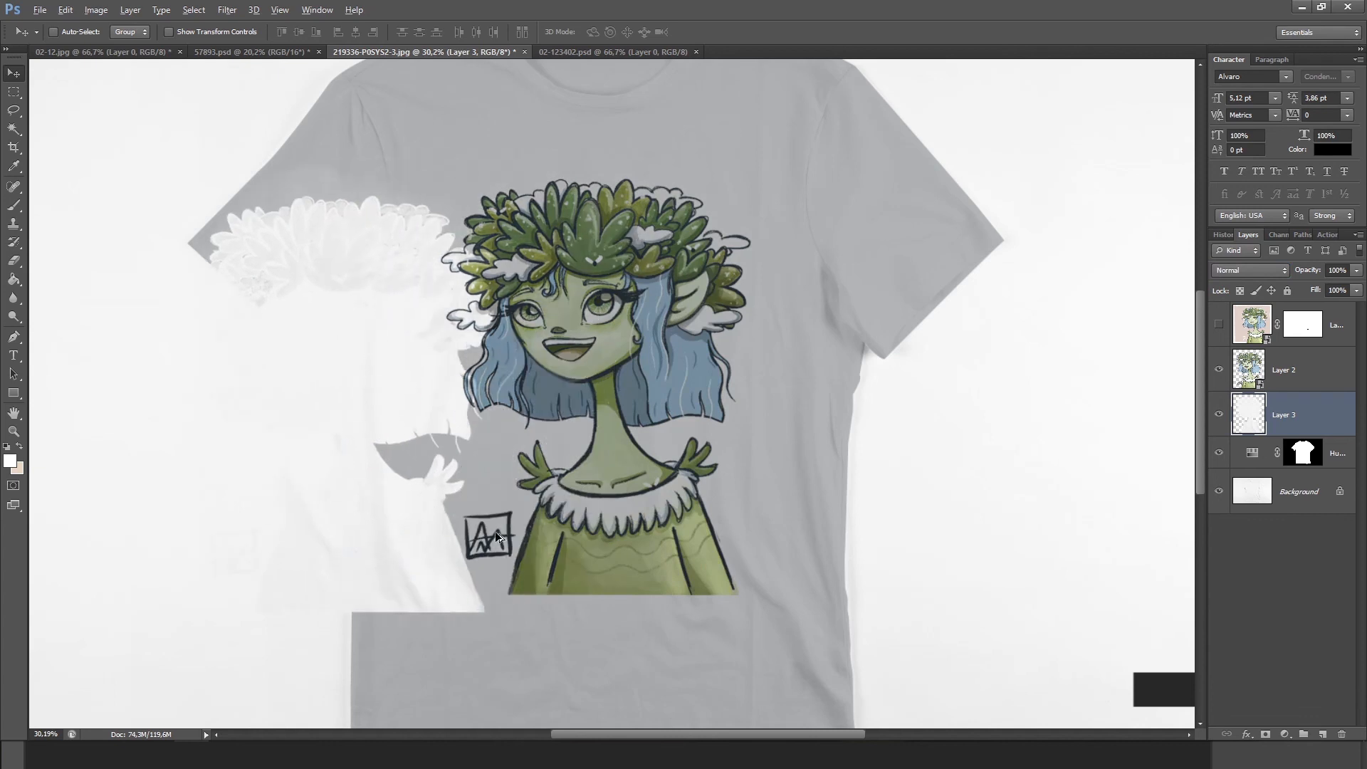
pyautogui.hotkey('ctrl', 'z')
pyautogui.scroll(2, 627, 530)
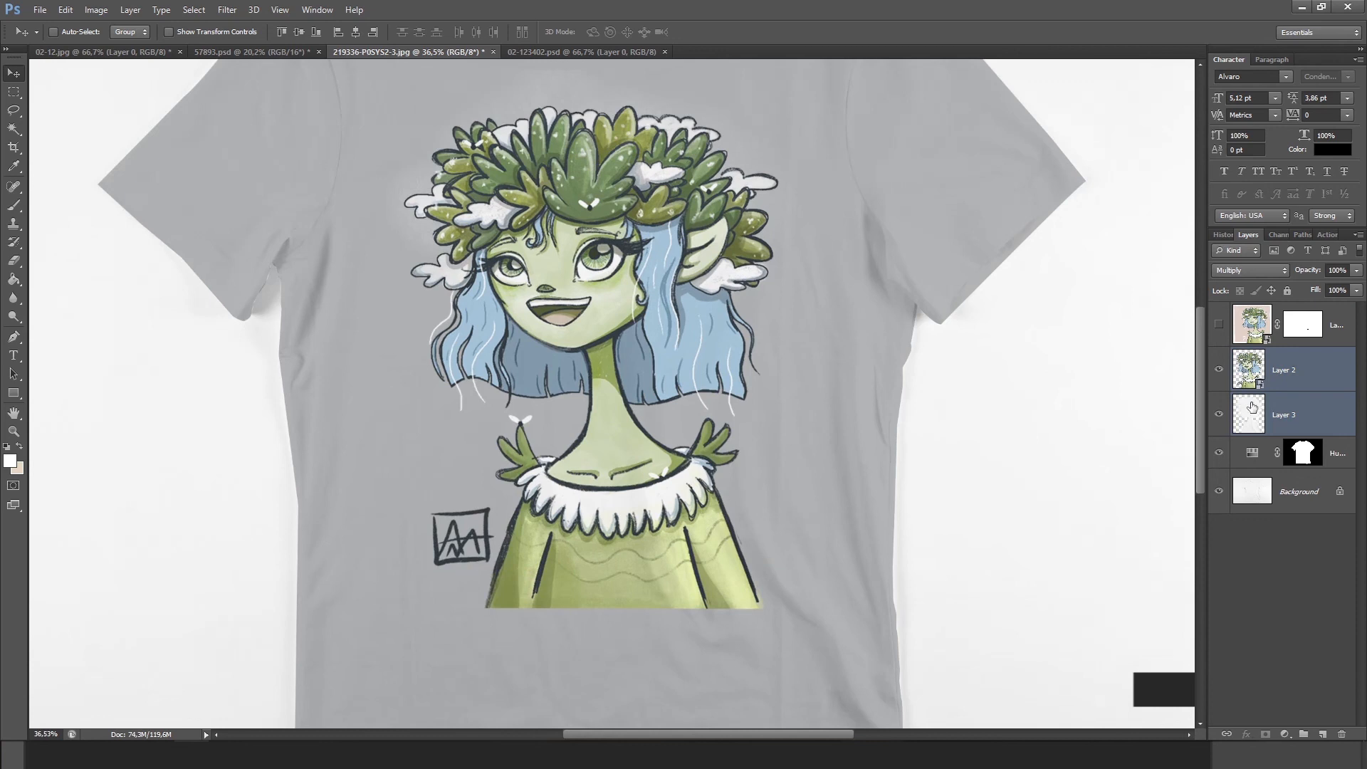
pyautogui.moveTo(630, 499); pyautogui.dragTo(569, 574)
pyautogui.hotkey('ctrl', 'z')
# - Check the white silhouette with the character layer hidden, and show the character again over the shirt
pyautogui.click(1219, 369)
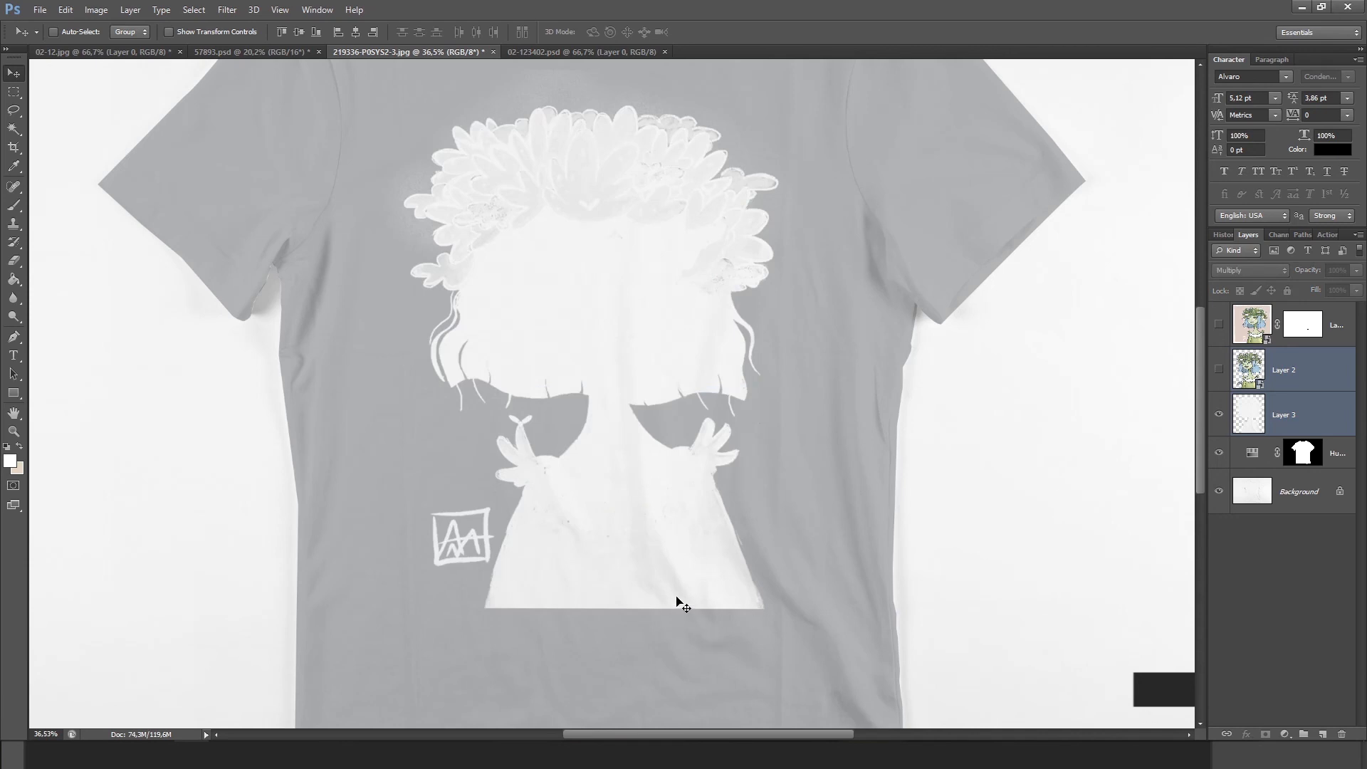
pyautogui.click(1219, 369)
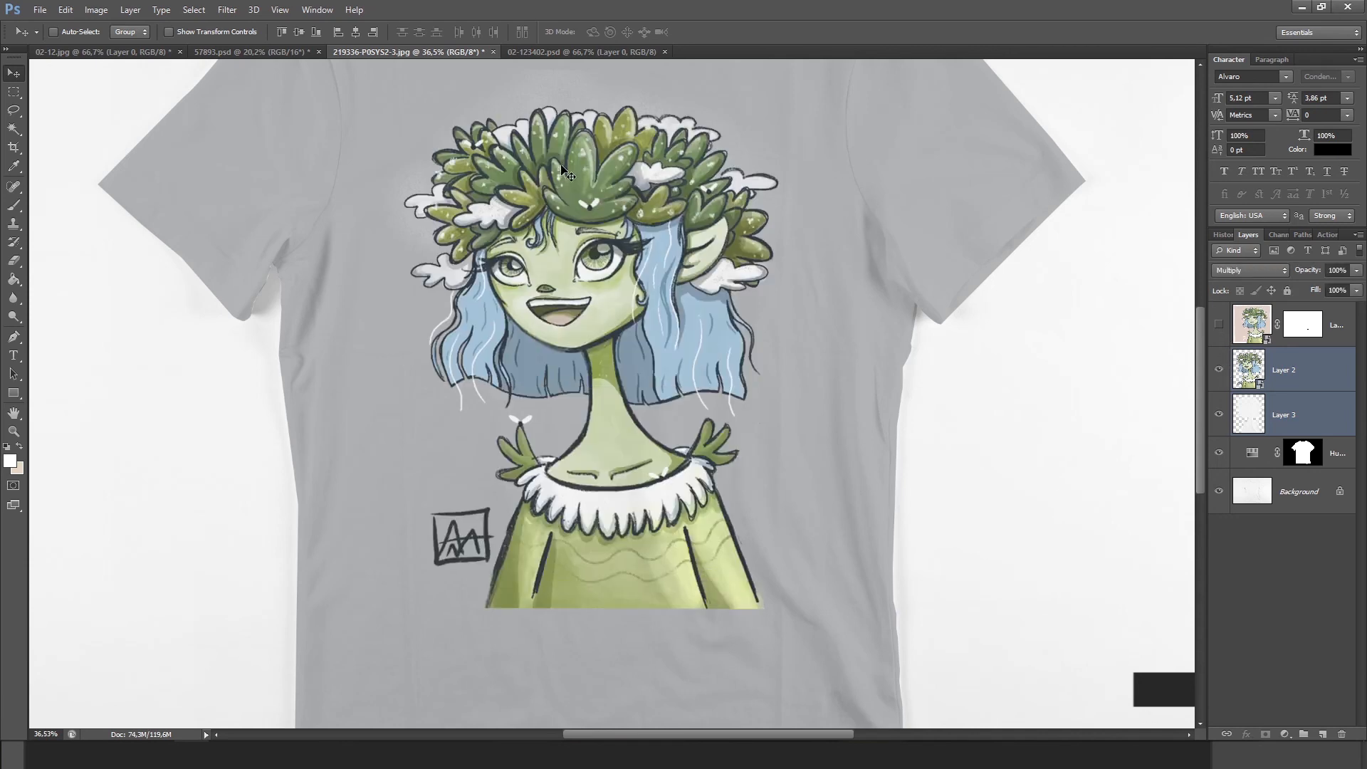
pyautogui.scroll(-5, 660, 439)
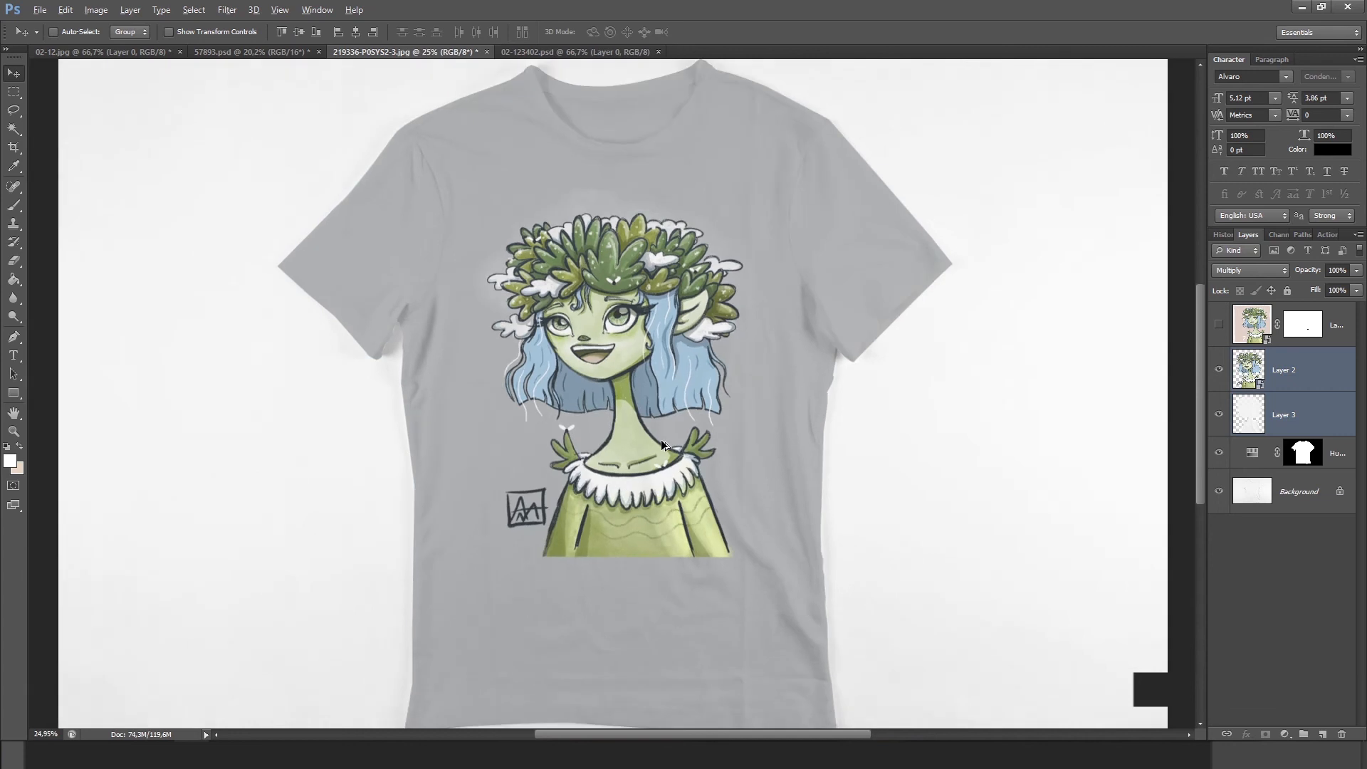
# - Recolor the shirt pale blue by setting the Hue/Saturation layer to hue 202, saturation 14 and lightness about -15
pyautogui.doubleClick(1251, 453)
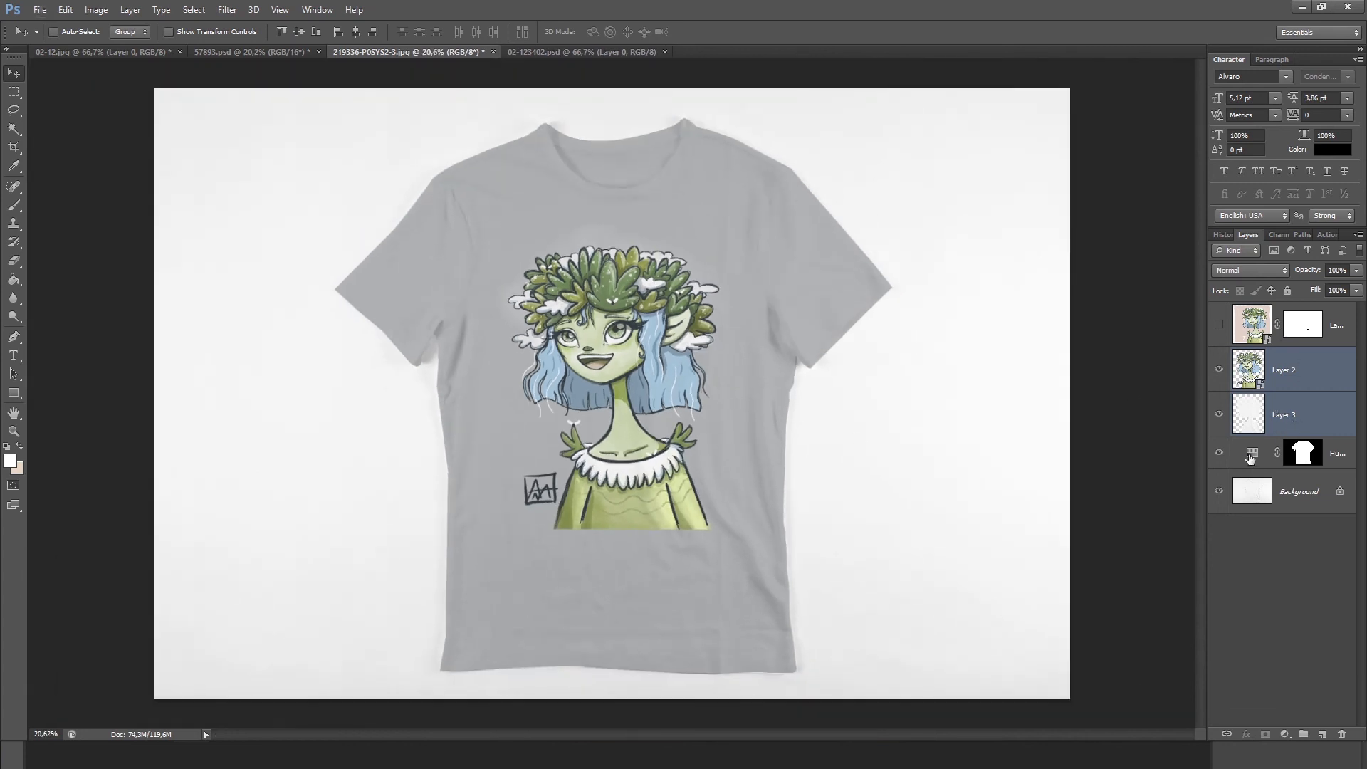
pyautogui.moveTo(1057, 349); pyautogui.dragTo(1027, 406)
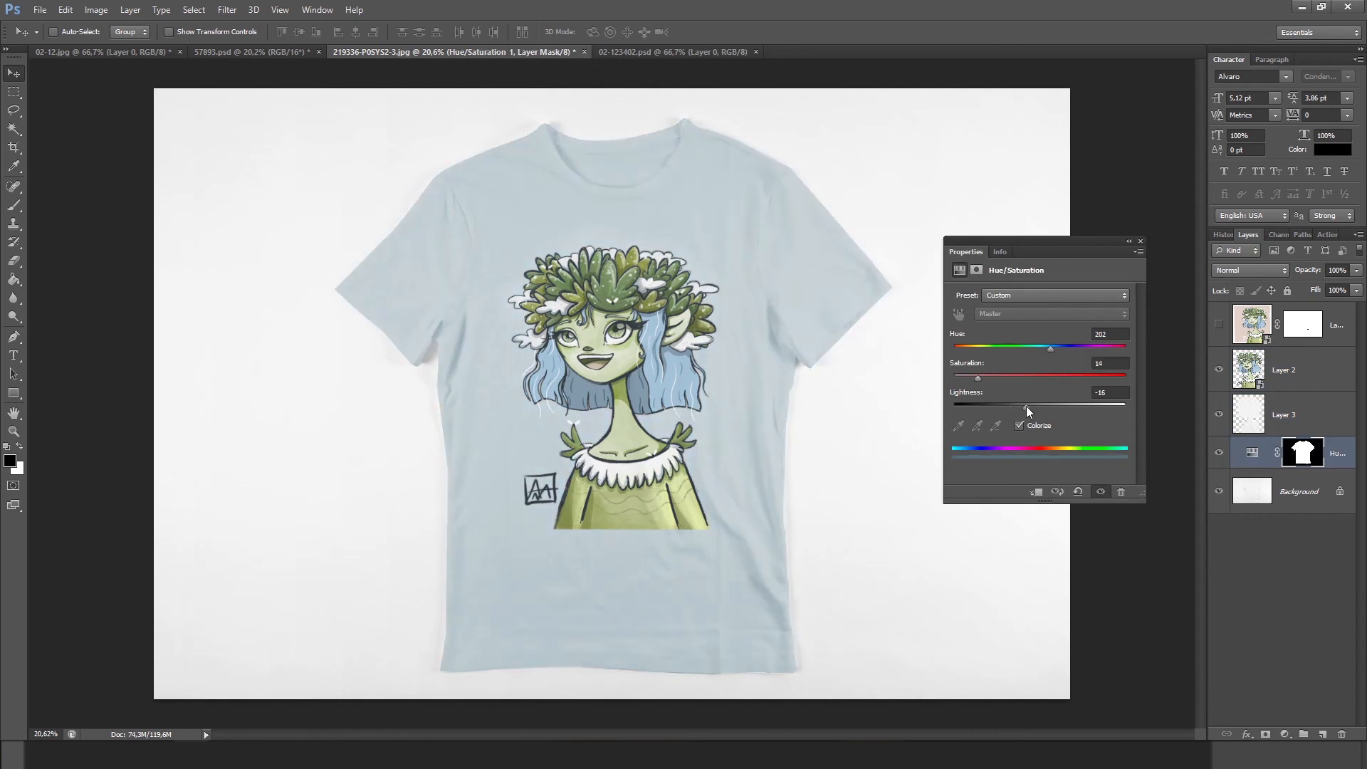
pyautogui.click(1140, 240)
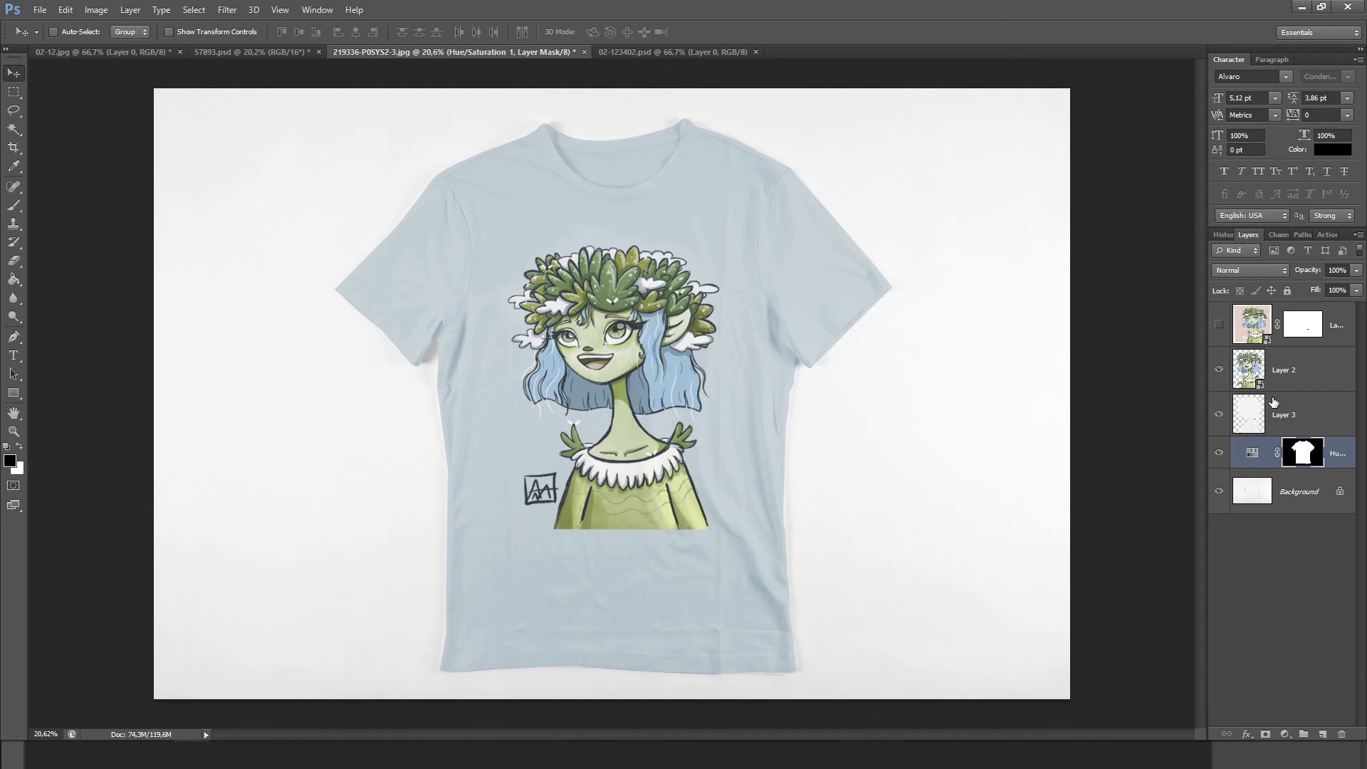
# - Compare the print's colors with the white silhouette layer hidden and shown
pyautogui.click(1219, 418)
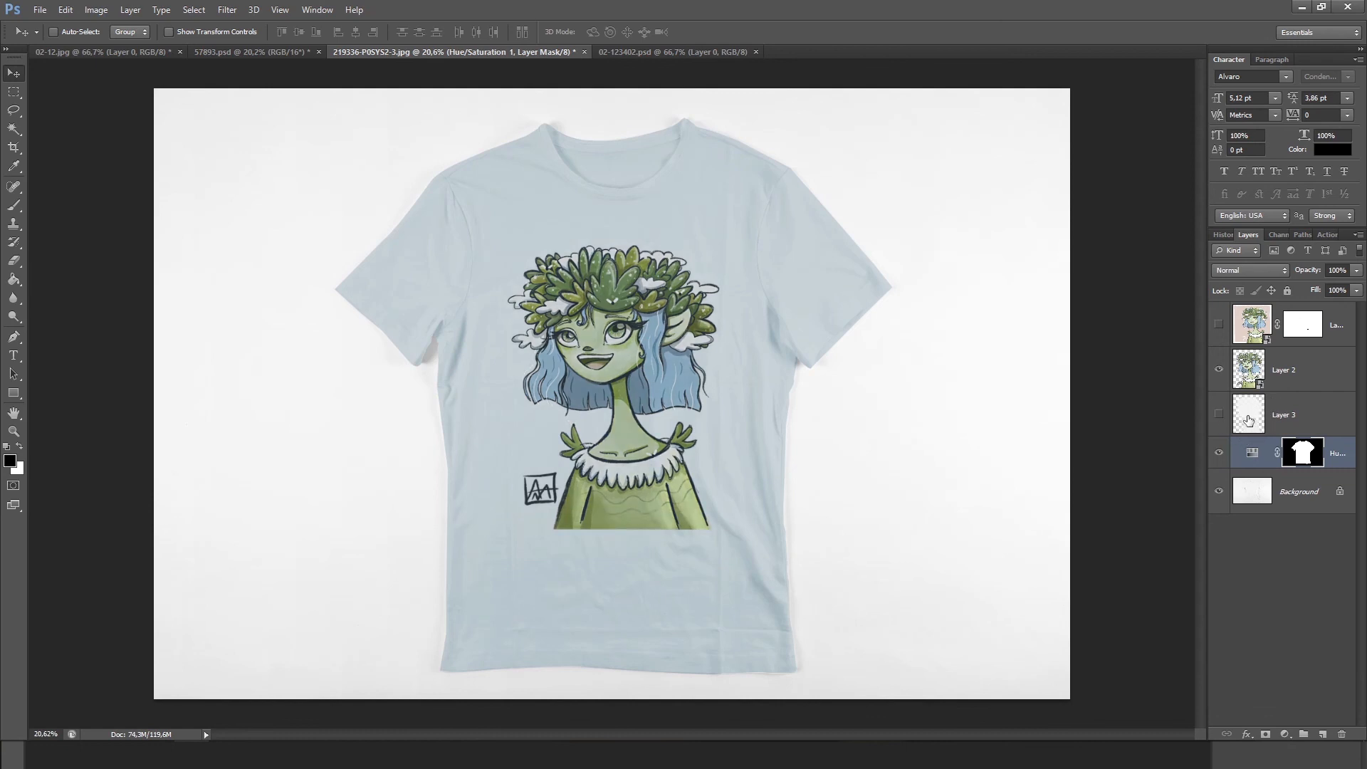
pyautogui.click(1218, 417)
# - Try Darken and neighbouring blend modes on the cut-out character layer and return it to Multiply
pyautogui.click(1251, 377)
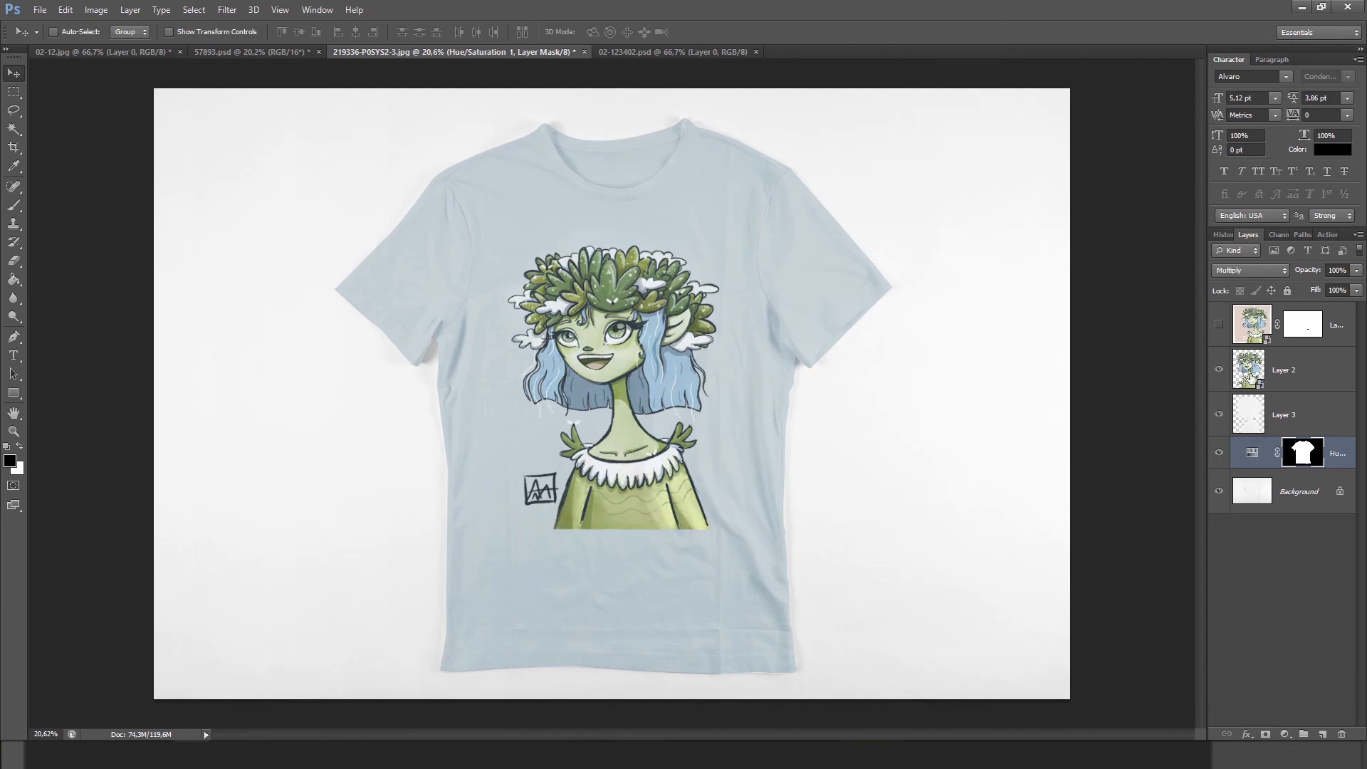
pyautogui.click(1254, 270)
pyautogui.click(1232, 320)
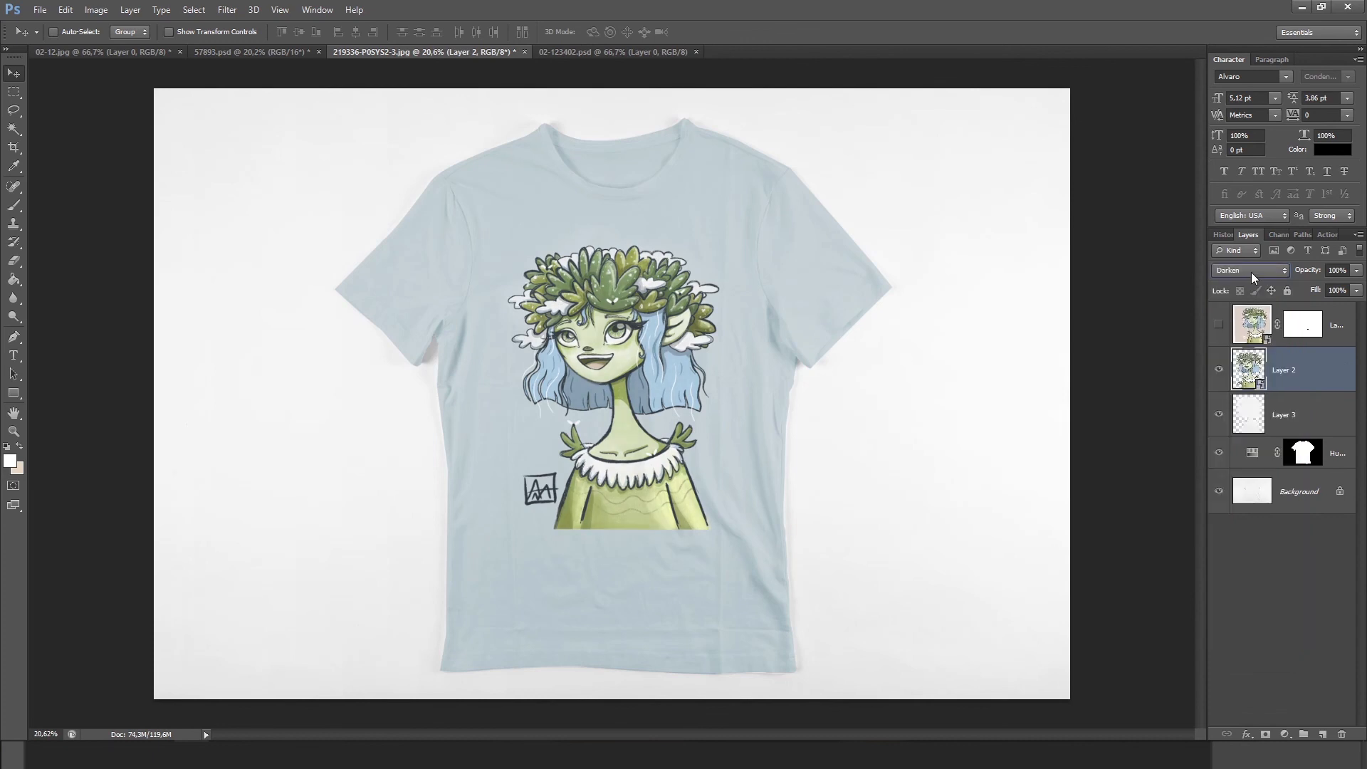
pyautogui.scroll(-3, 1250, 272)
pyautogui.scroll(2, 1250, 272)
pyautogui.click(1356, 269)
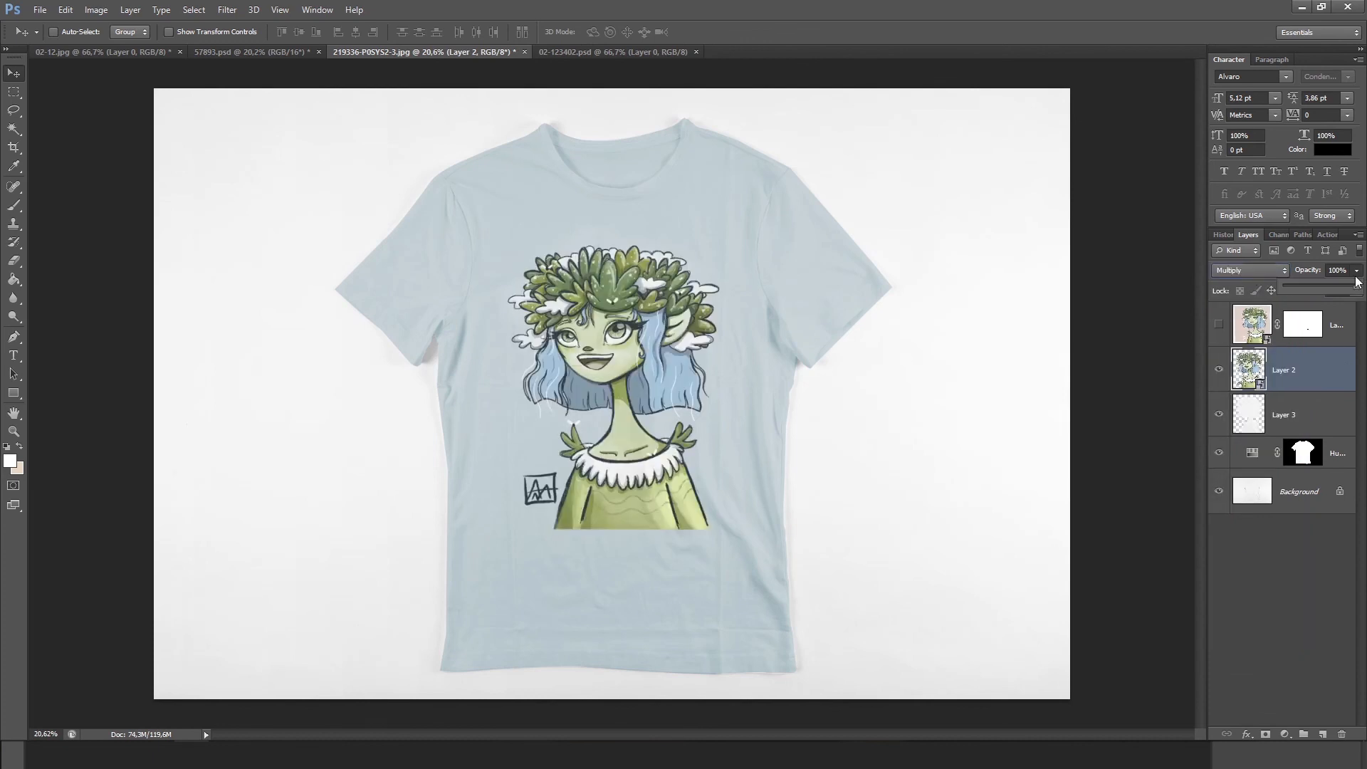
# - Compare the shirt with the Hue/Saturation adjustment hidden and shown
pyautogui.click(1219, 453)
pyautogui.click(1219, 453)
# - Invert the Hue/Saturation layer's shirt mask so the adjustment colors the backdrop instead of the shirt
pyautogui.click(1252, 454)
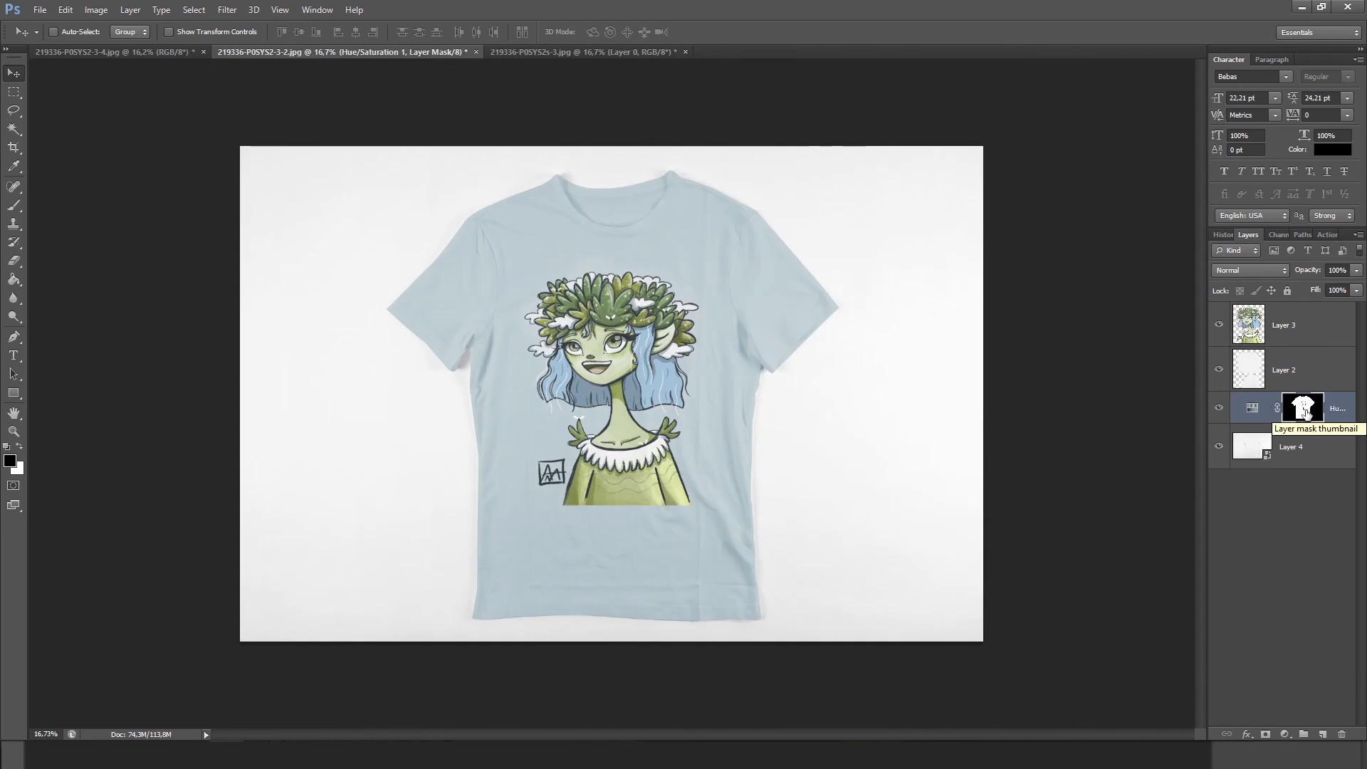
pyautogui.hotkey('ctrl', 'i')
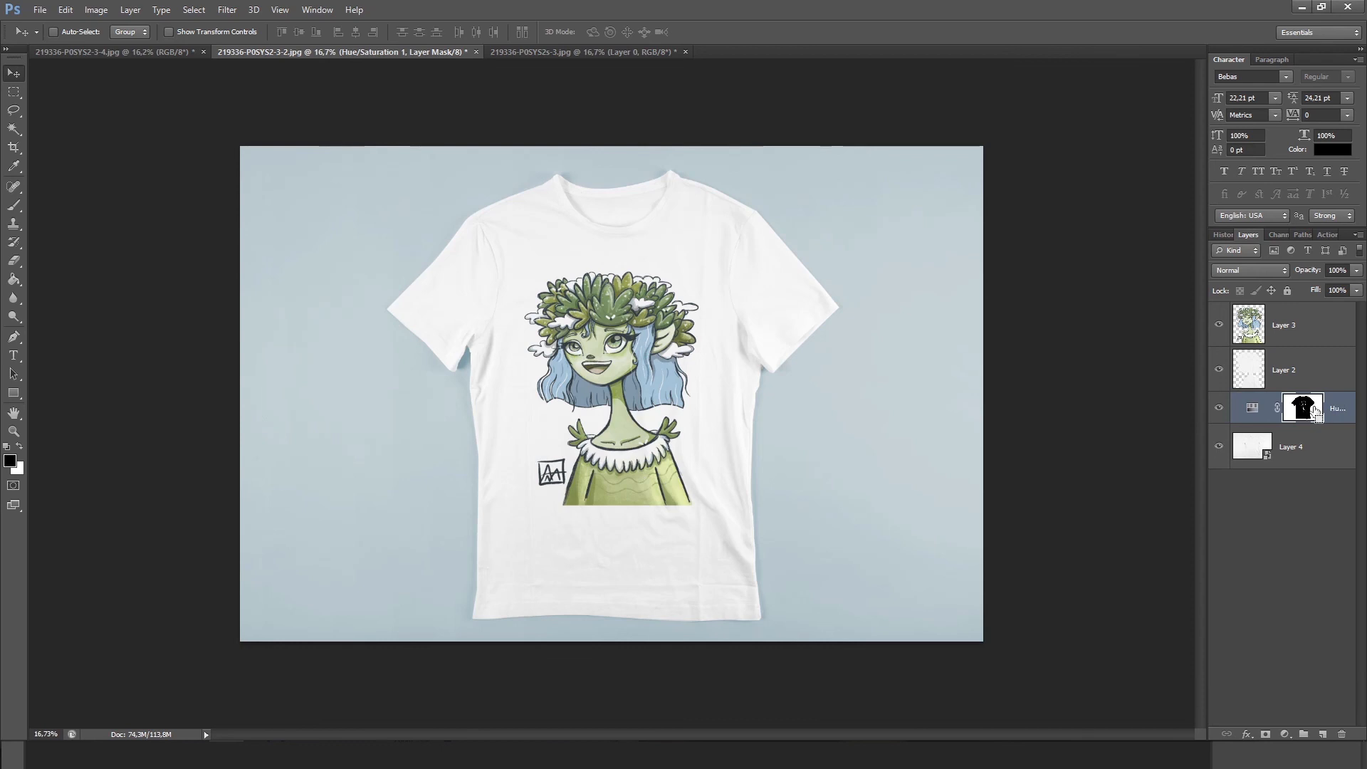
pyautogui.hotkey('ctrl', 'i')
pyautogui.hotkey('ctrl', 'i')
pyautogui.hotkey('ctrl', 'i')
pyautogui.hotkey('ctrl', 'i')
pyautogui.hotkey('ctrl', 'i')
pyautogui.hotkey('ctrl', 'i')
# - Tint the backdrop pale green by setting the Hue/Saturation layer to hue 71 and saturation 21
pyautogui.doubleClick(1252, 407)
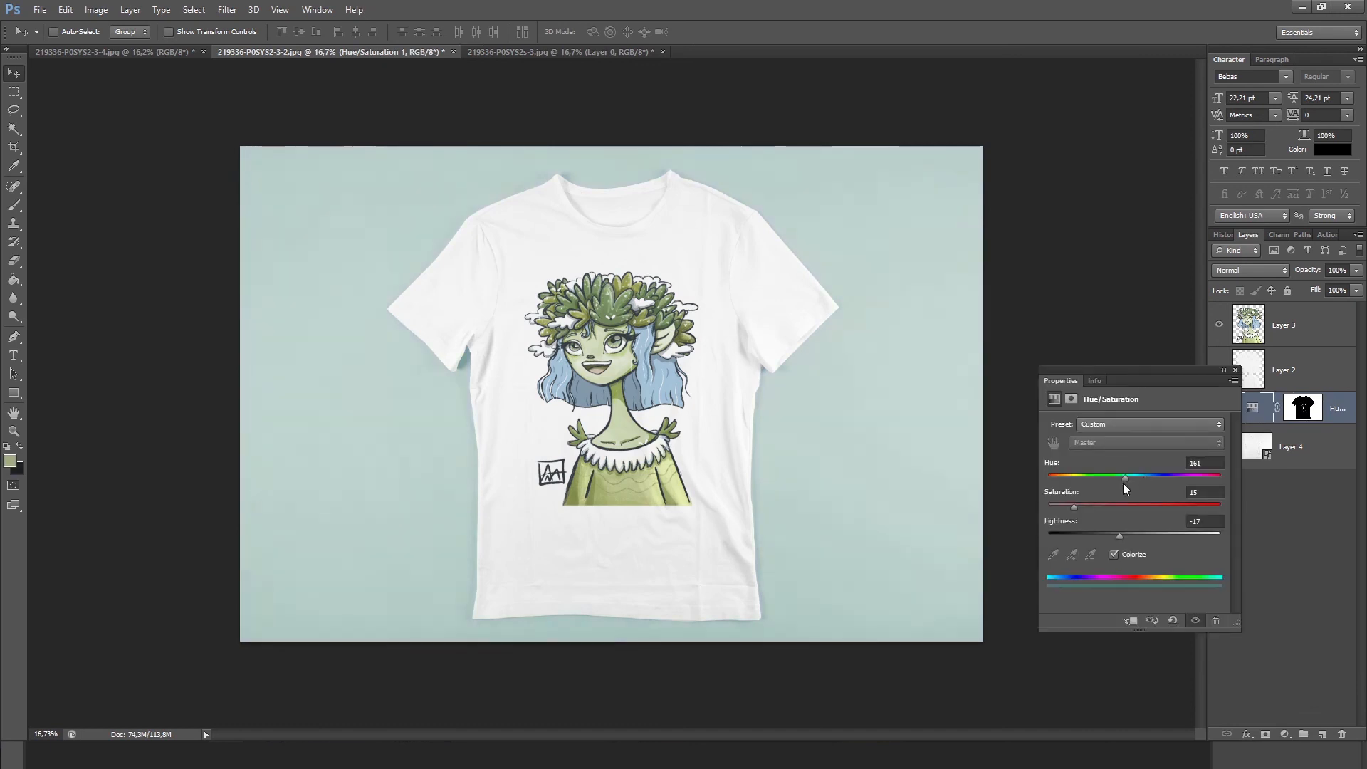
pyautogui.moveTo(1093, 477); pyautogui.dragTo(1084, 507)
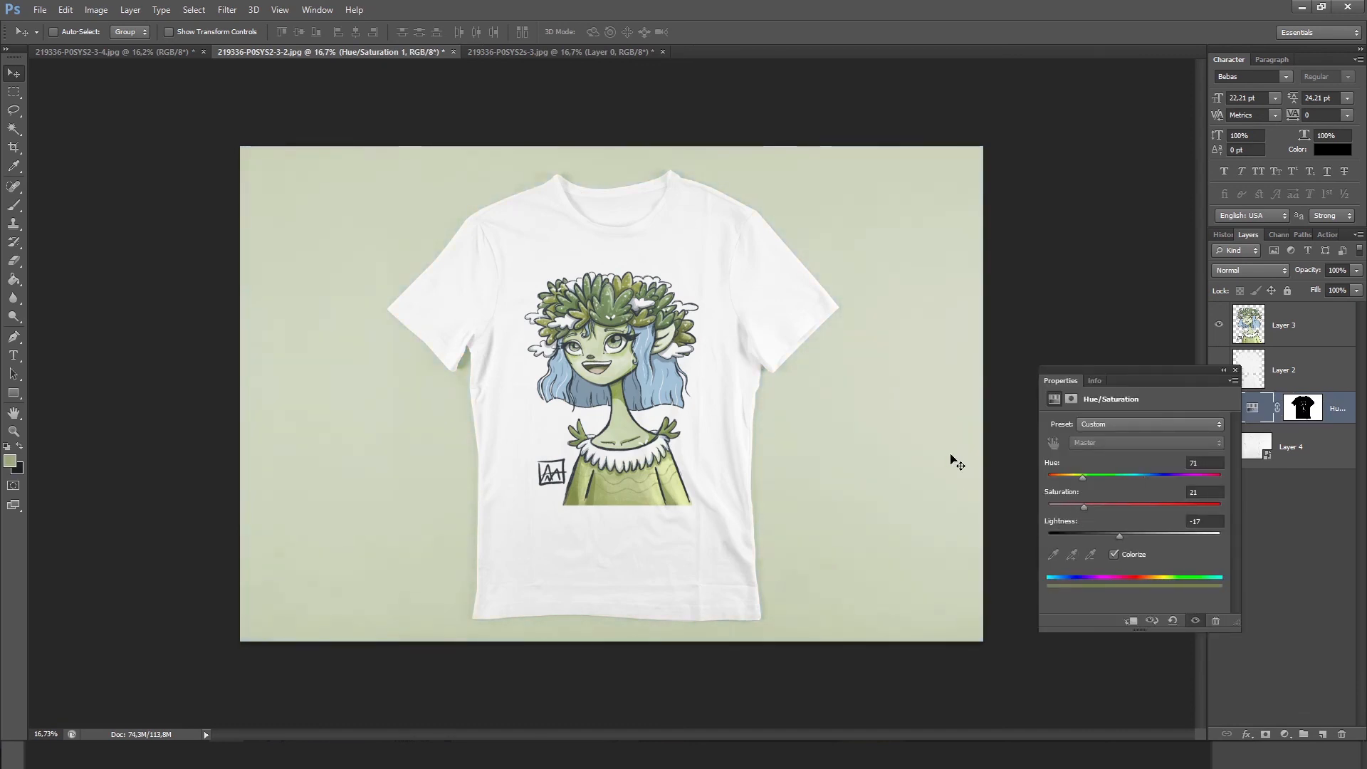